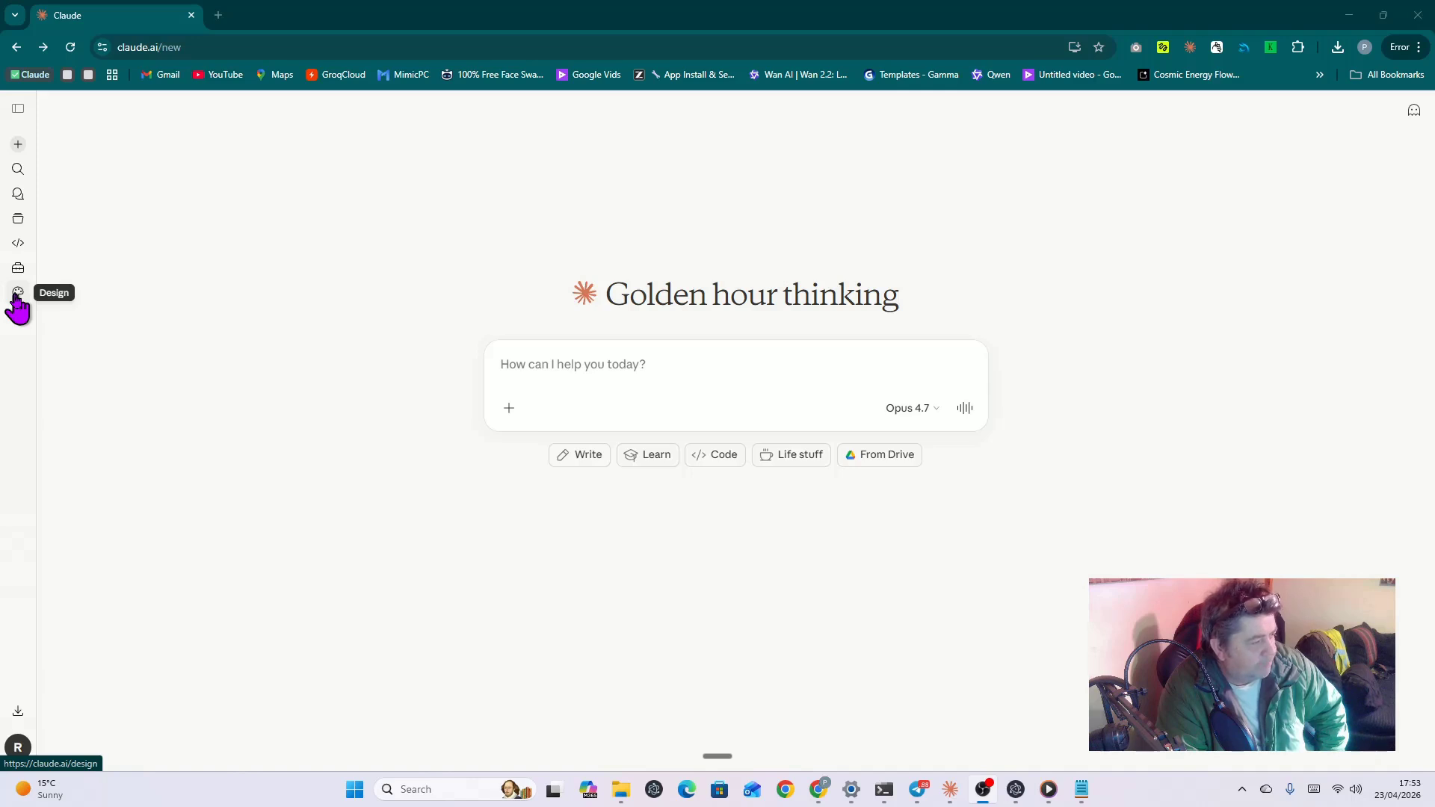
# Step: Open the Design workspace from Claude's left sidebar
pyautogui.click(17, 294)
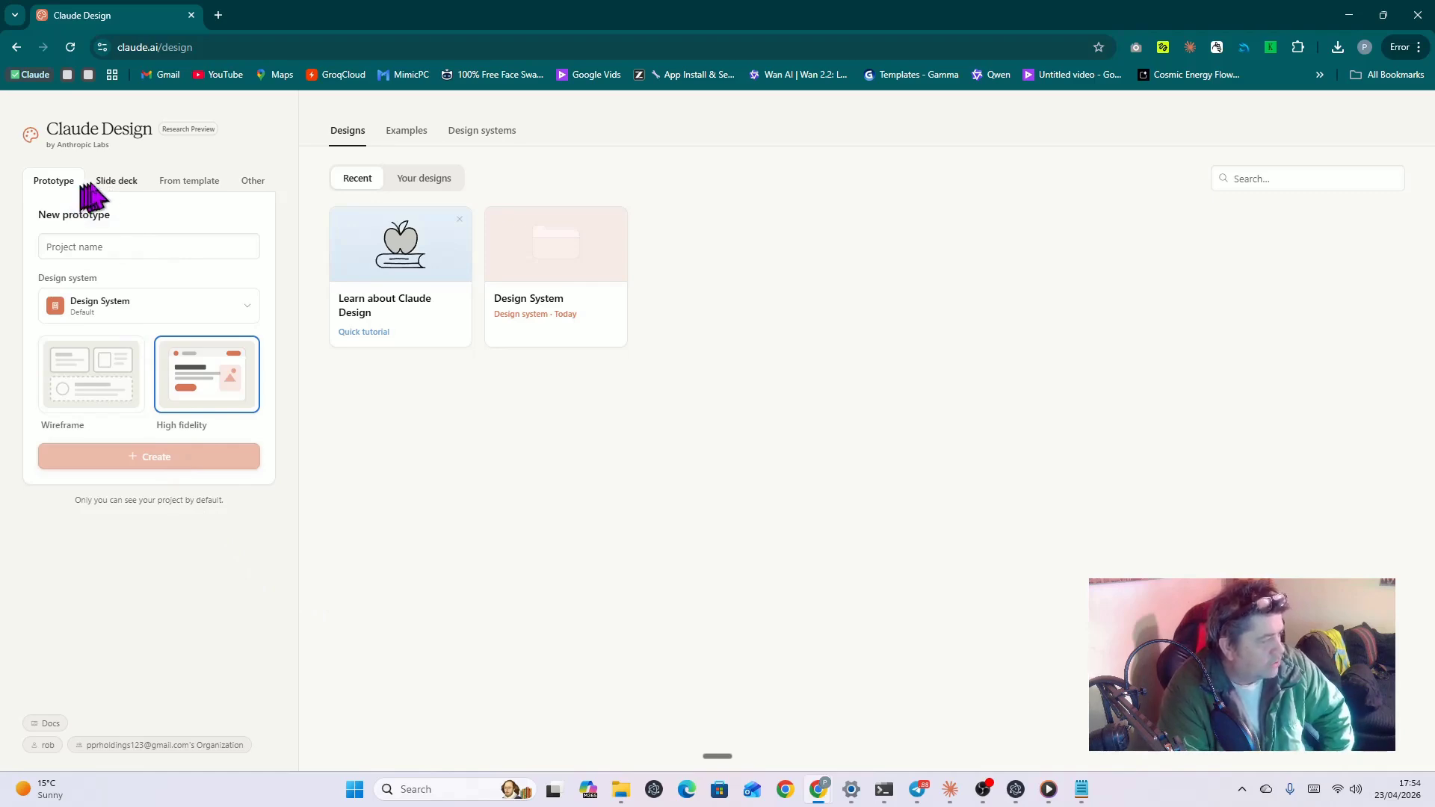
pyautogui.click(109, 182)
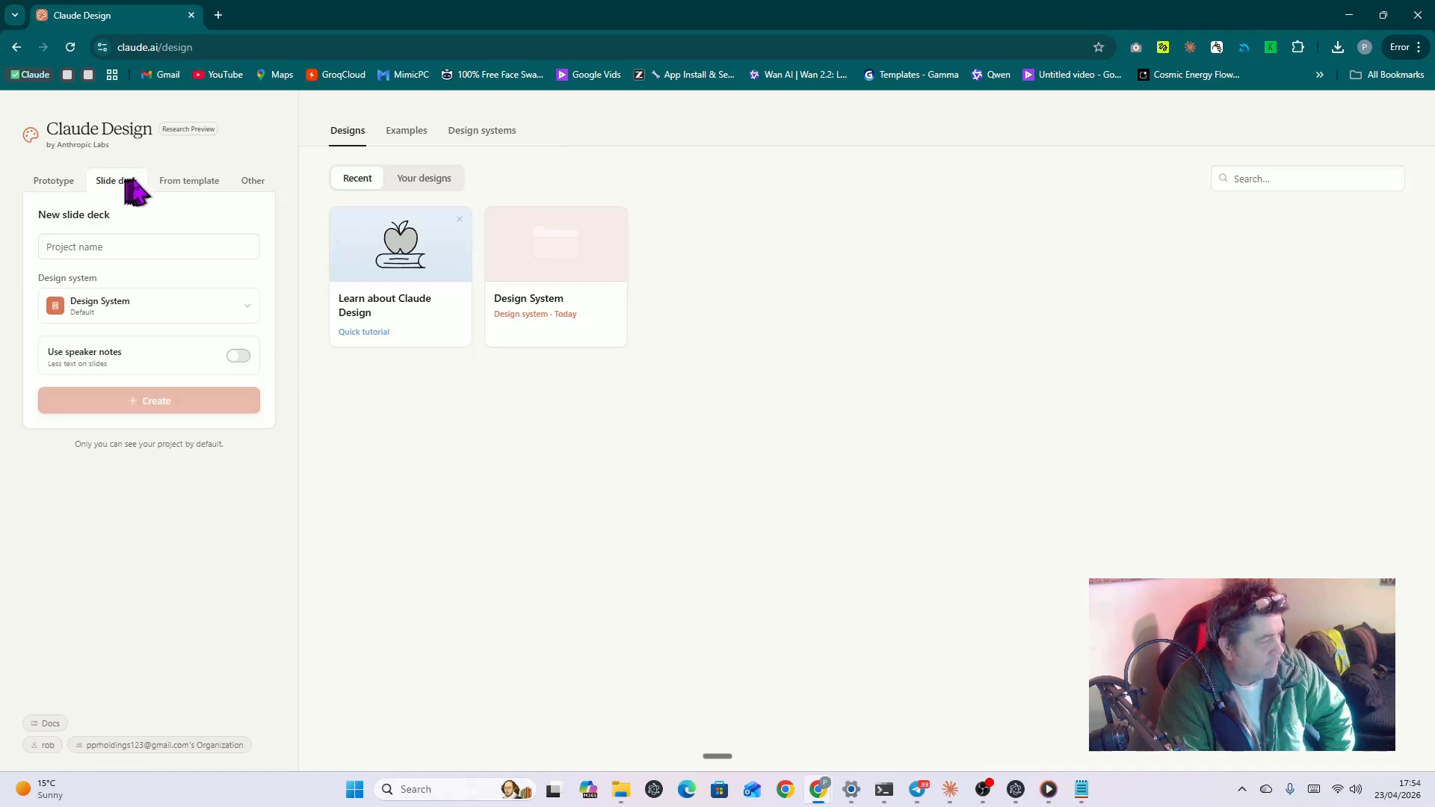
pyautogui.click(180, 193)
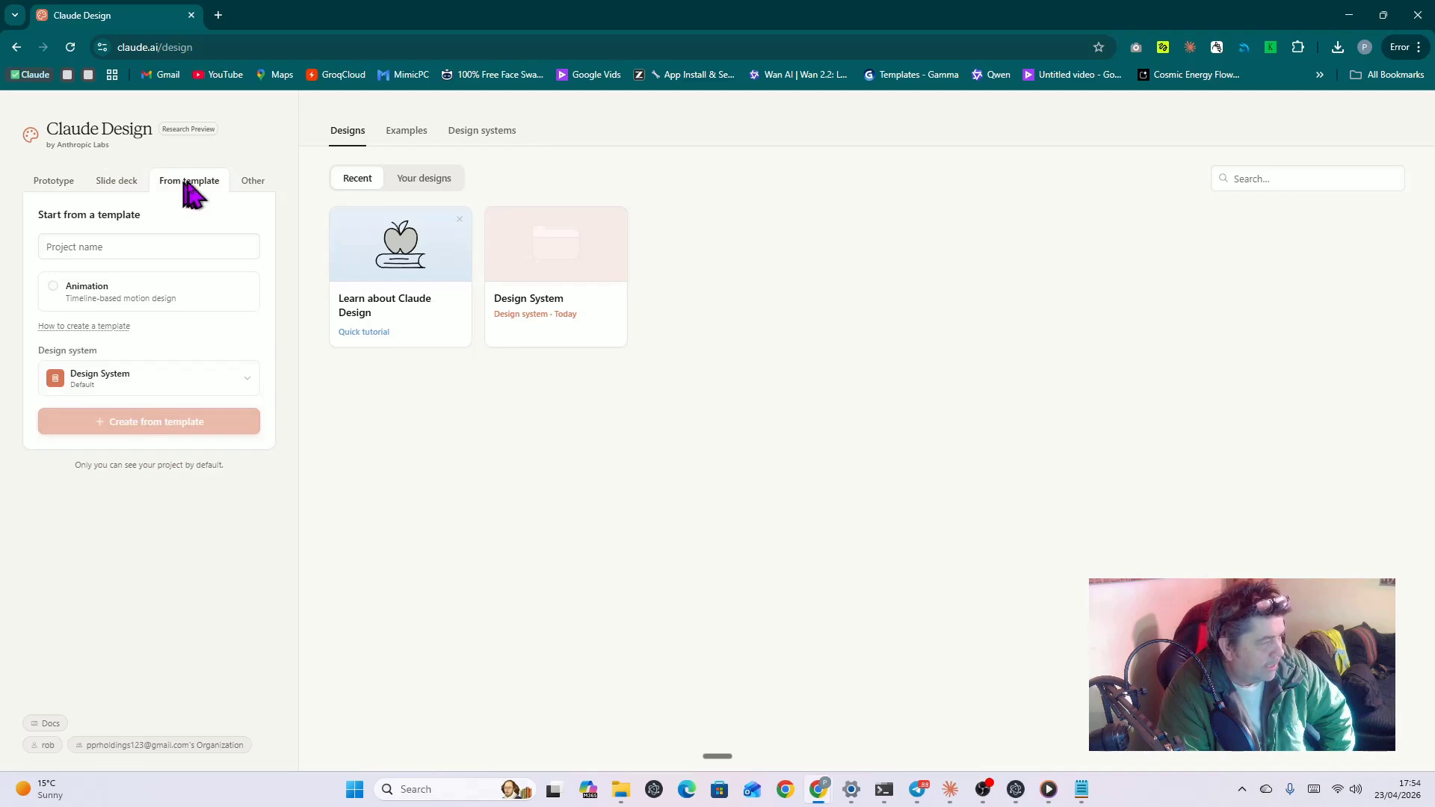
pyautogui.click(251, 193)
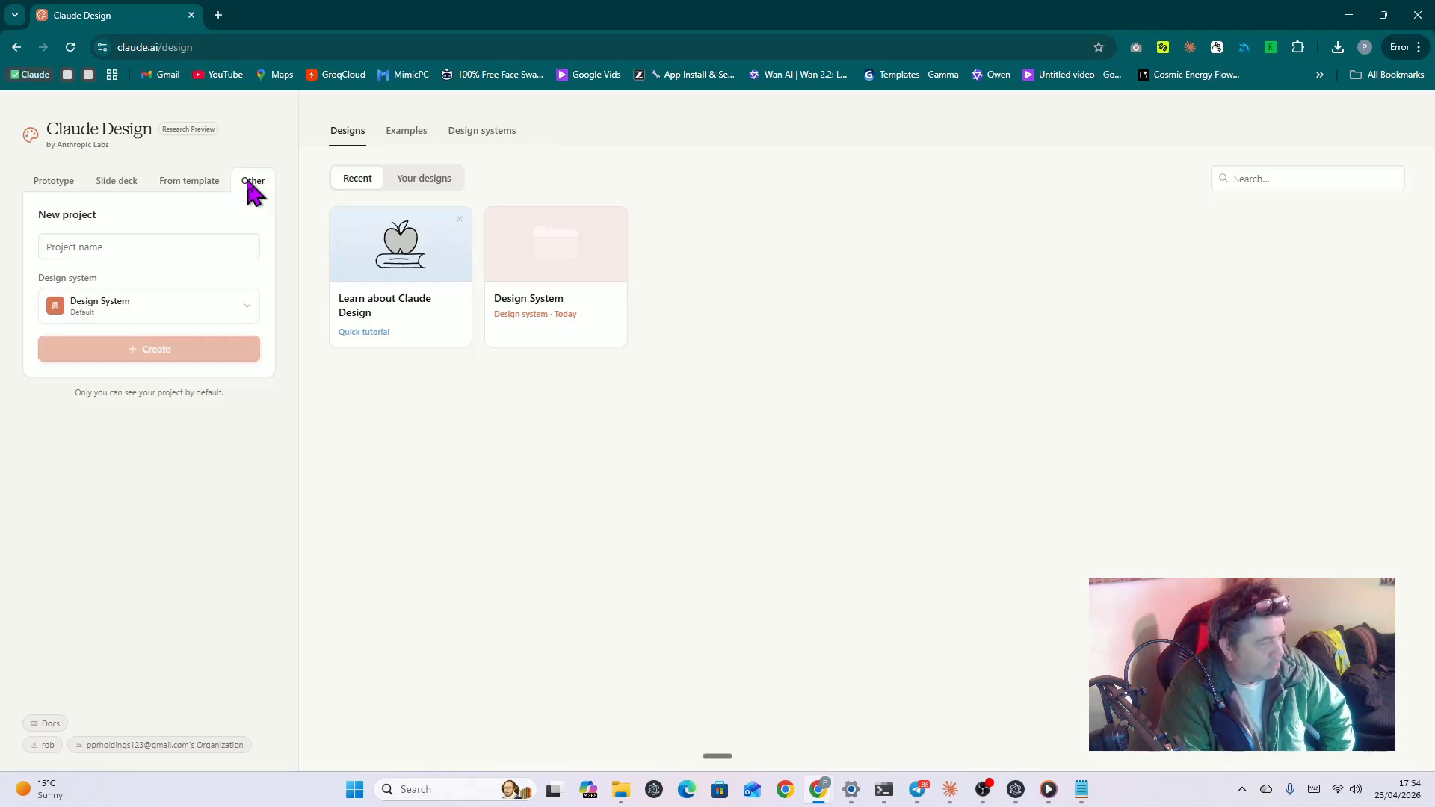
pyautogui.click(60, 182)
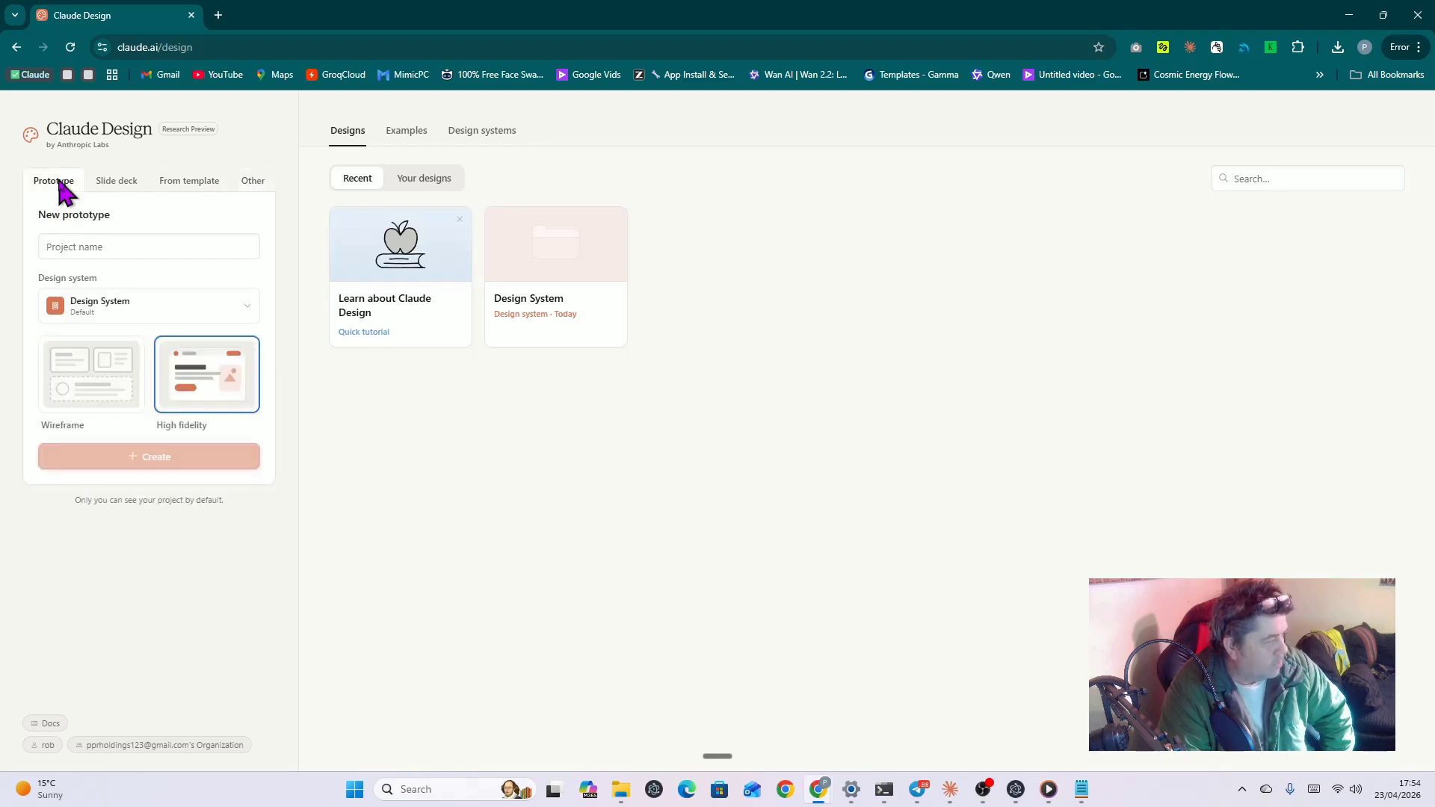
# Step: Create a high-fidelity prototype project named 'ai injection'
pyautogui.click(108, 246)
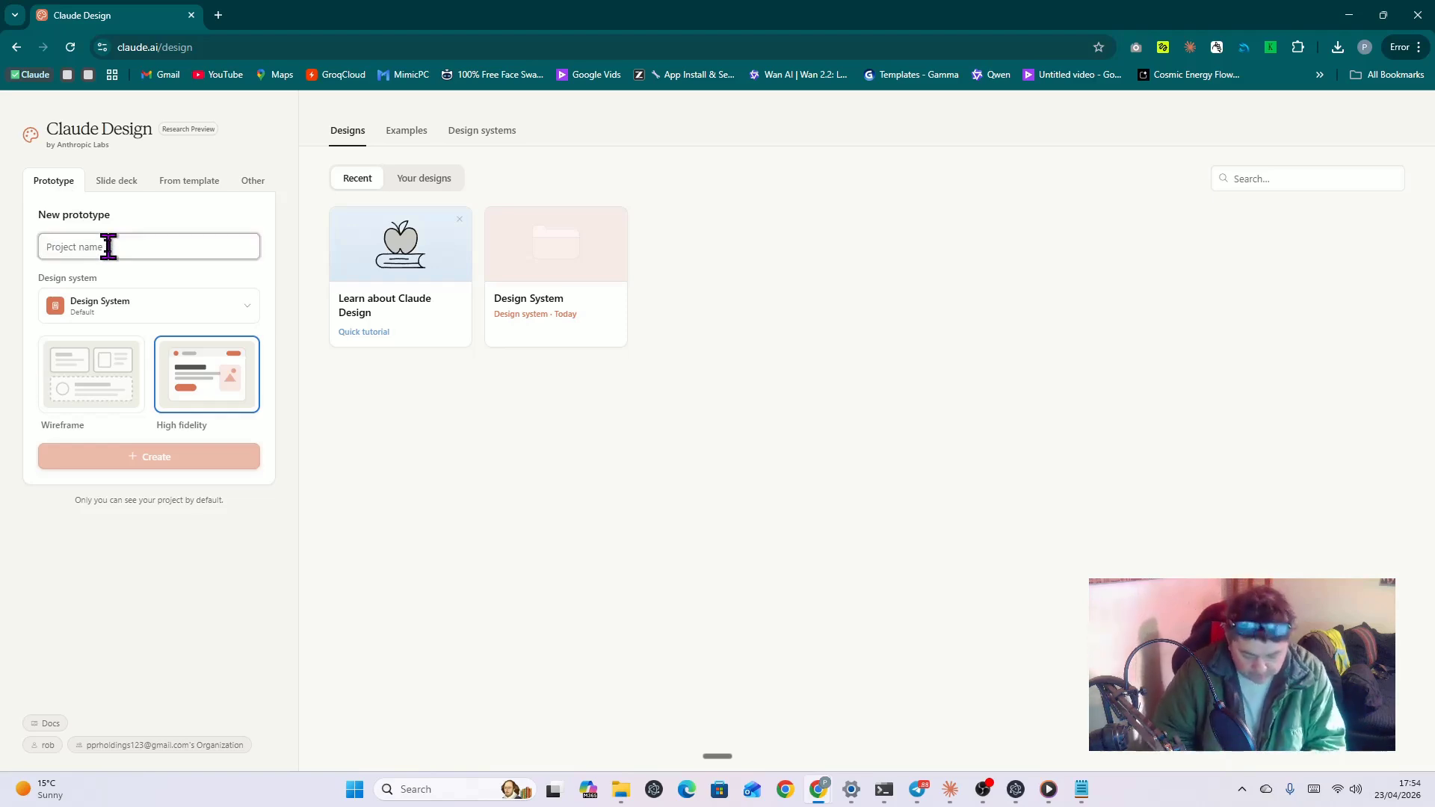
pyautogui.write('ai ')
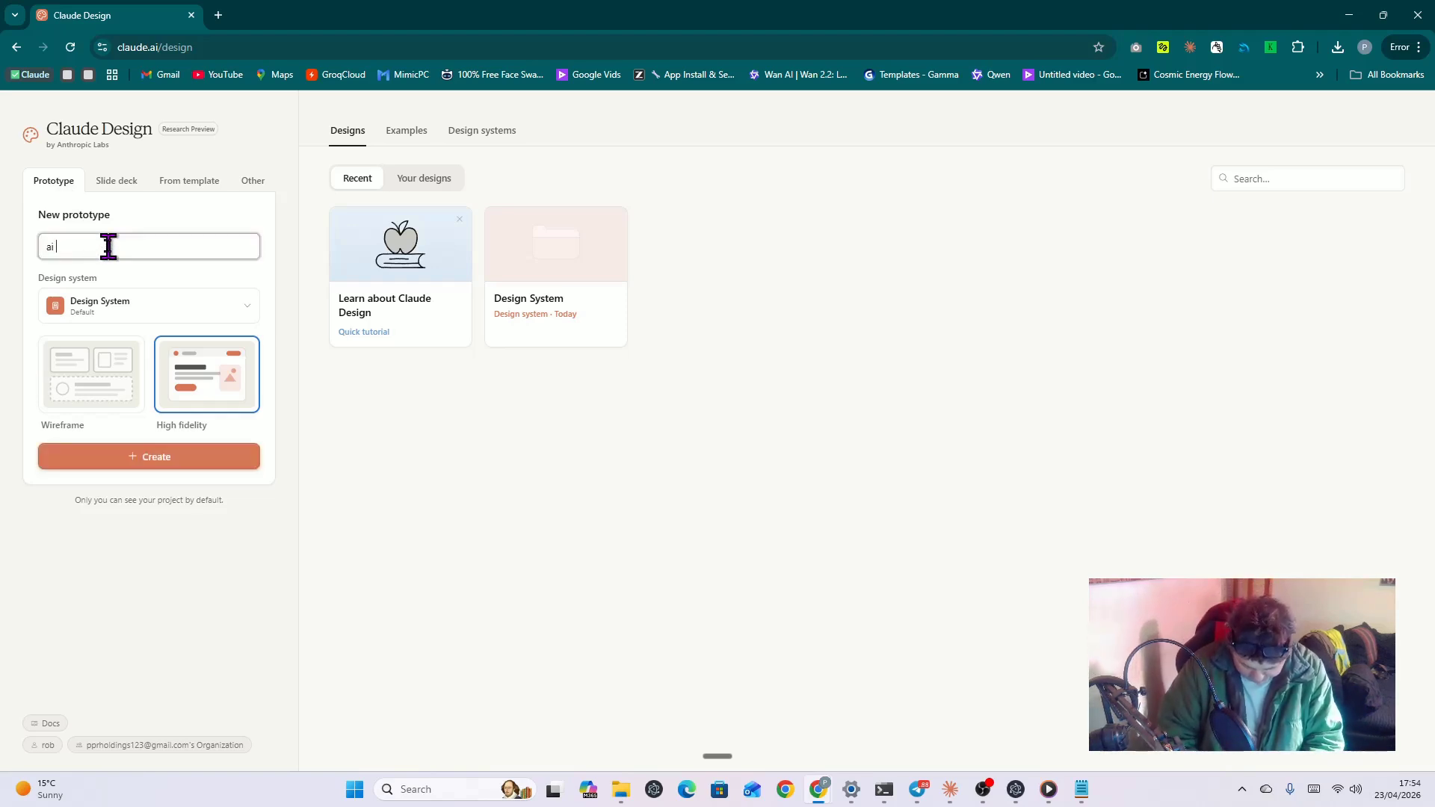
pyautogui.write('in')
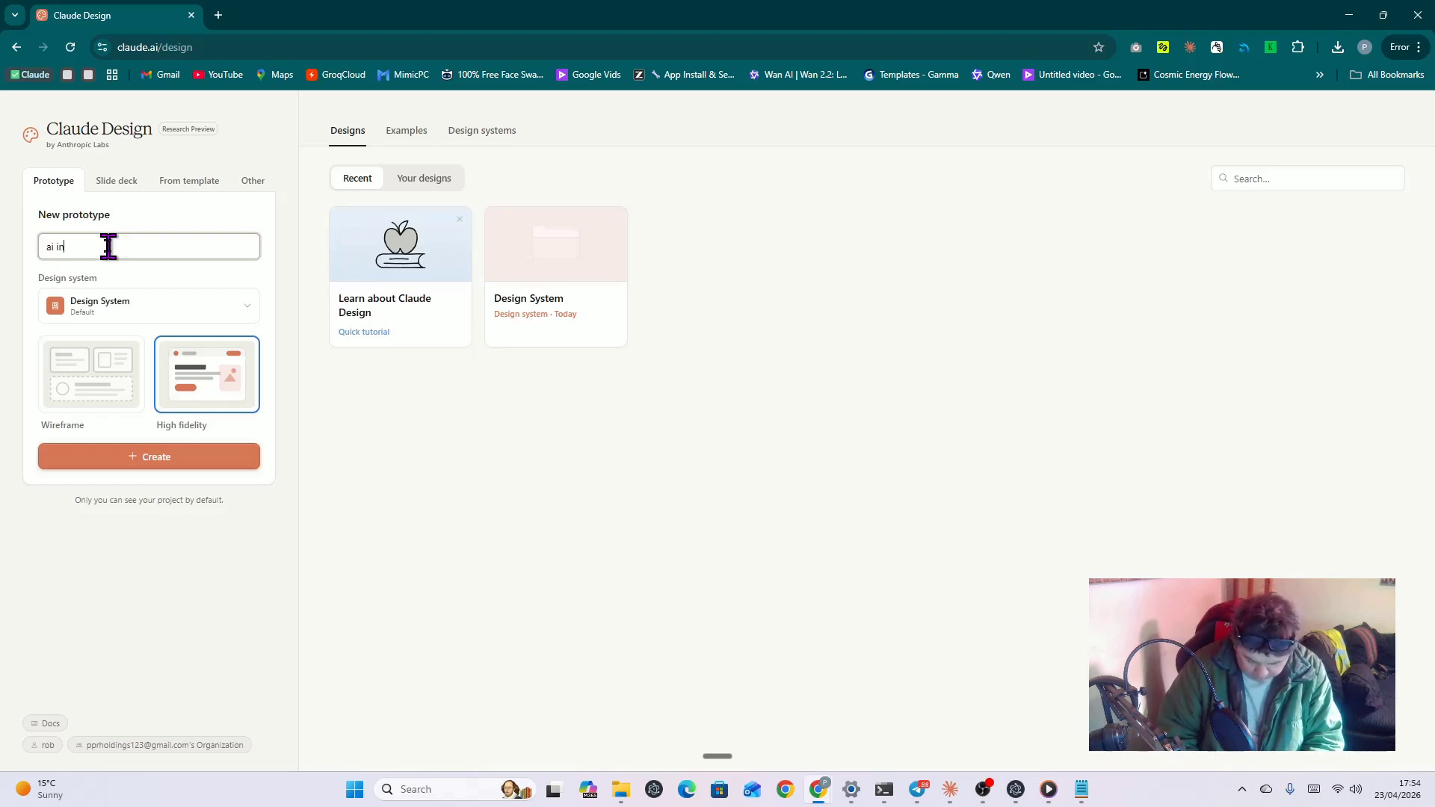
pyautogui.write('jection')
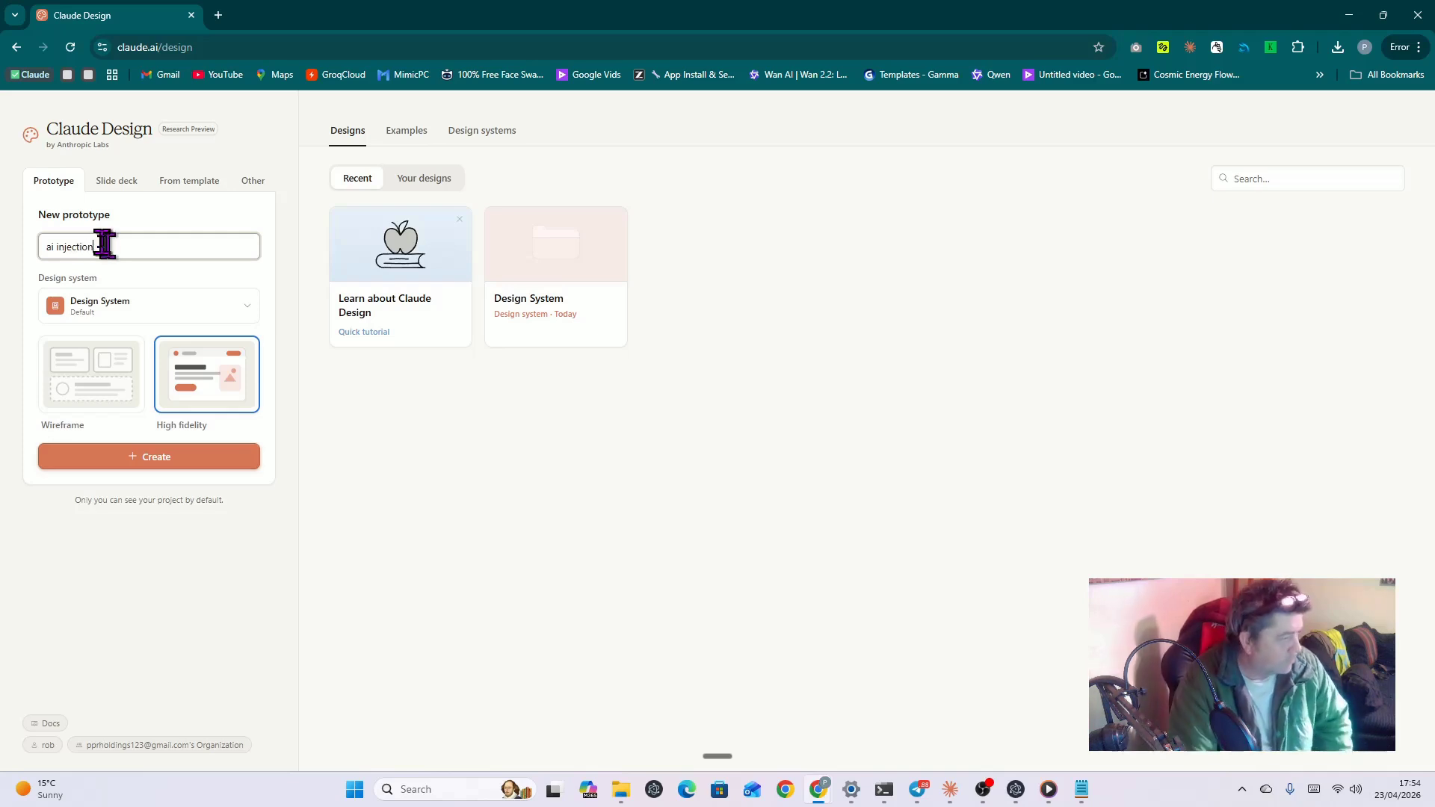
pyautogui.click(142, 457)
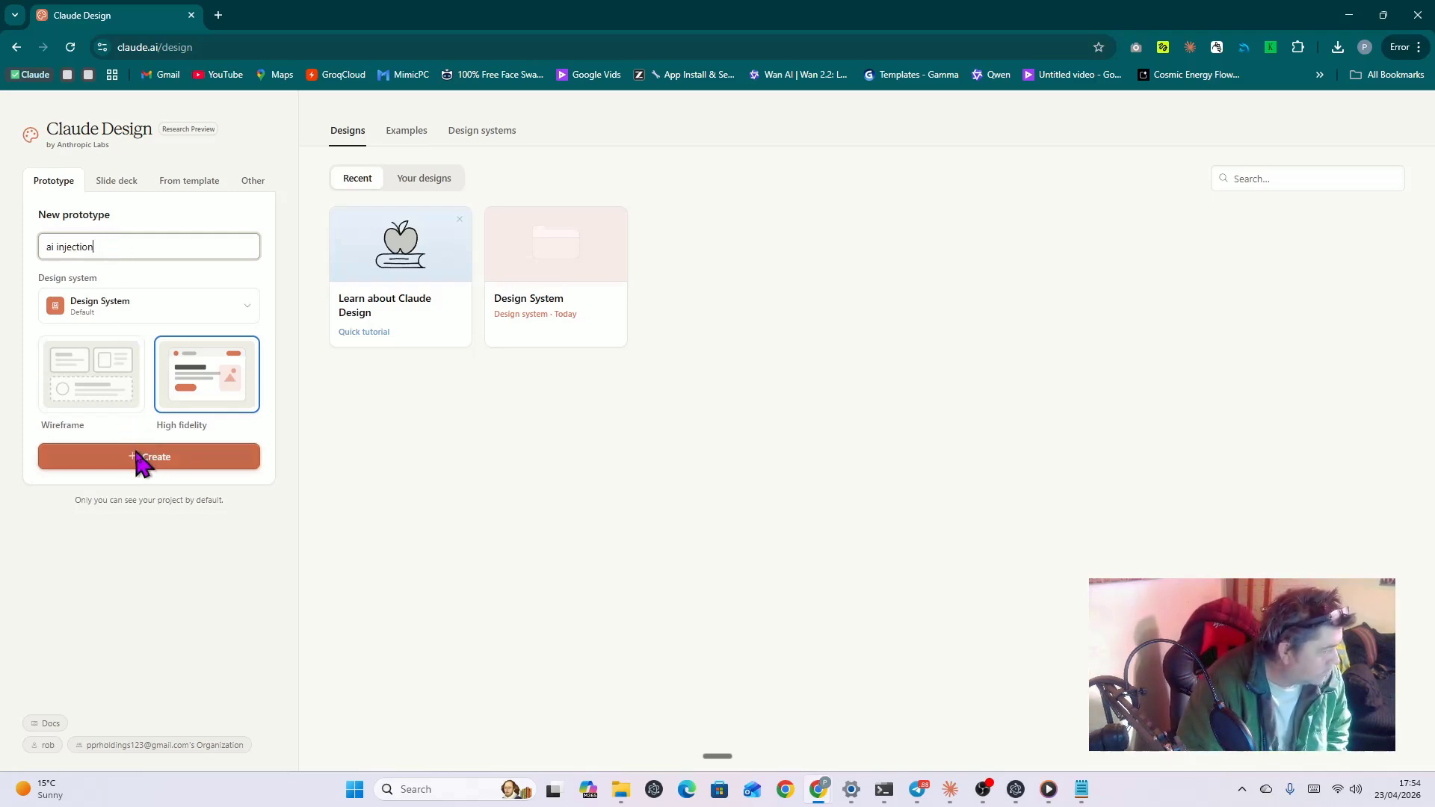
pyautogui.click(192, 390)
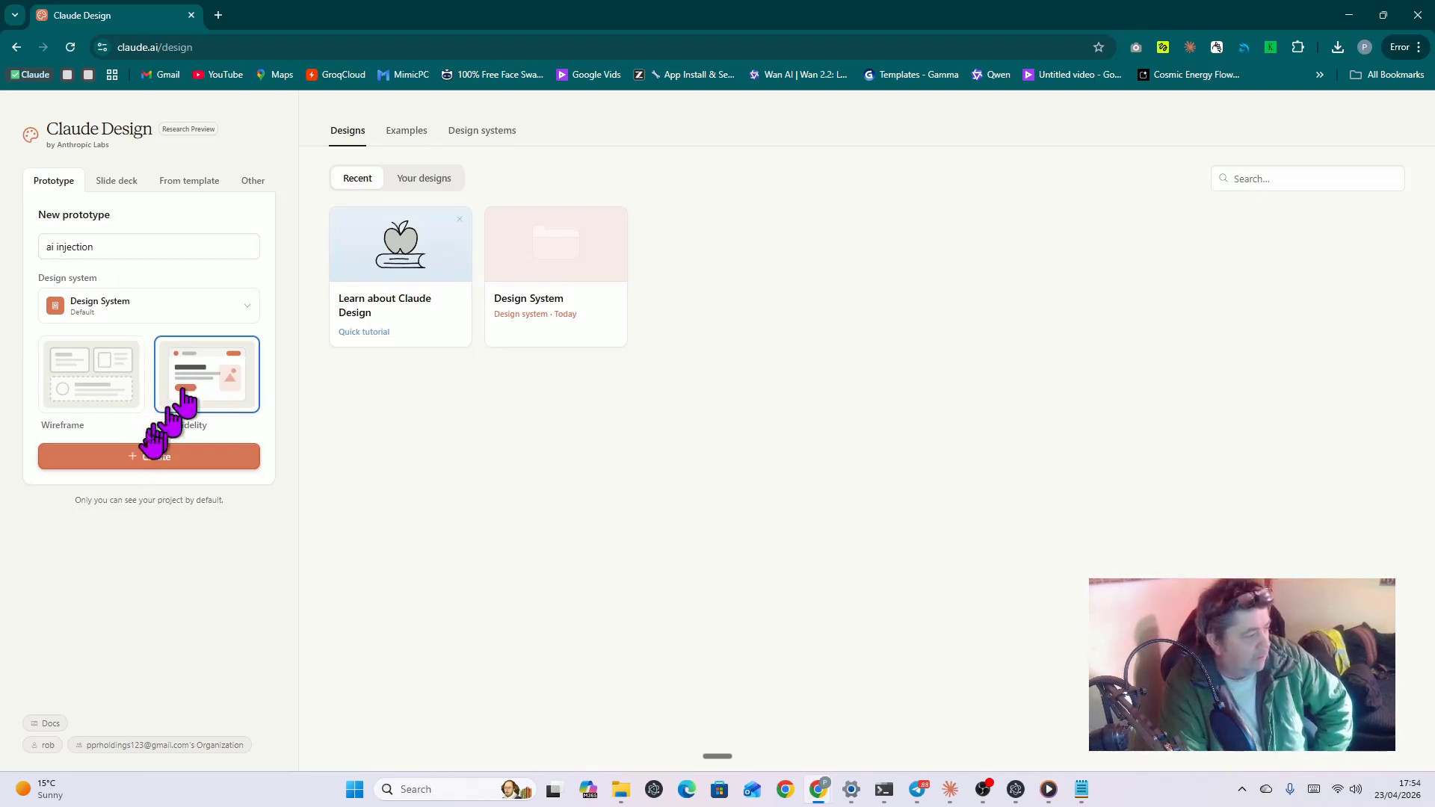
pyautogui.click(137, 458)
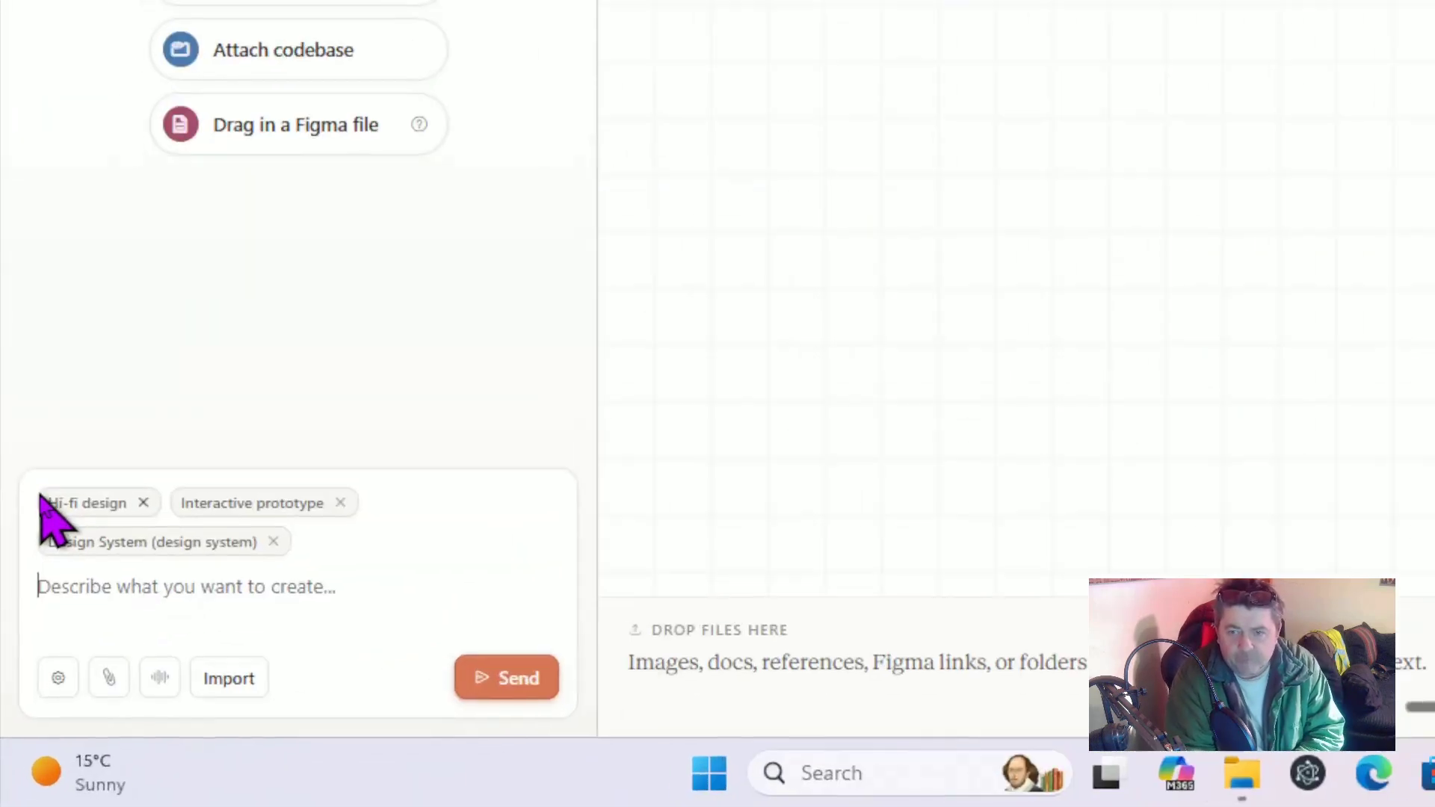
# Step: Replace the stray 'z' in the prompt box with the pasted design brief
pyautogui.click(46, 567)
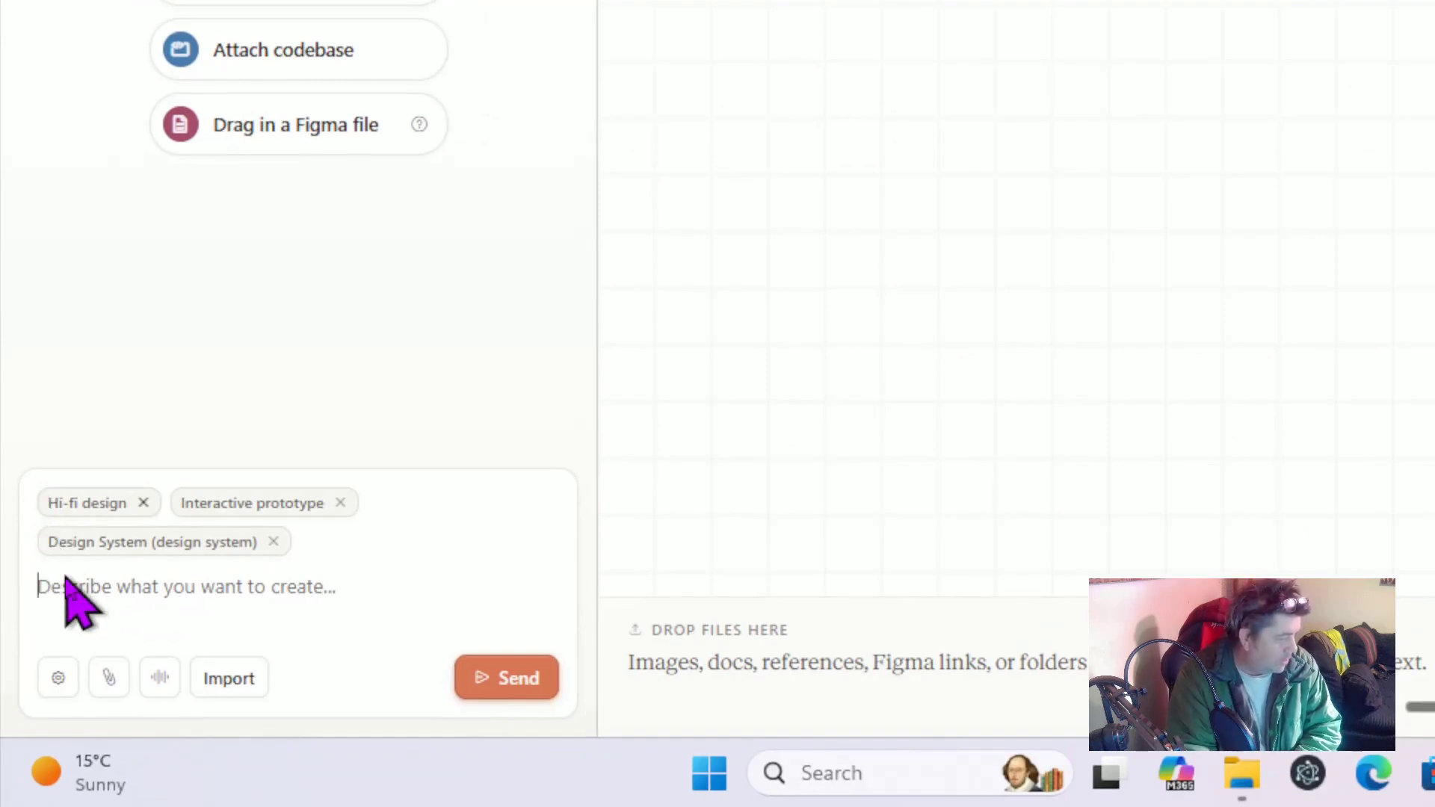
pyautogui.write('z')
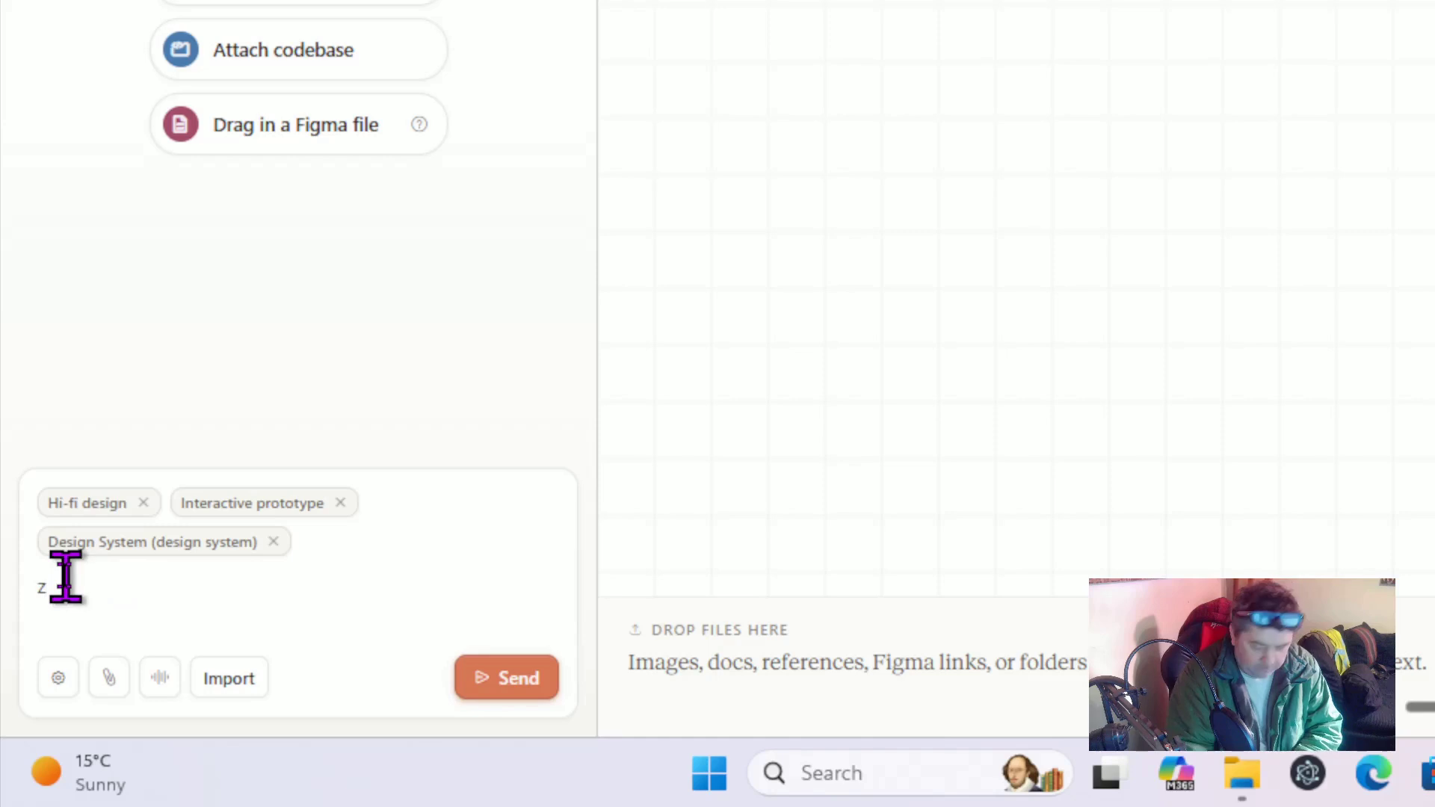
pyautogui.hotkey('ctrl', 'a')
pyautogui.write("Design a landing page for an AI tools community called AI Injection. Dark theme, electric cyan accents. Headline, value prop, three benefit tiles, join button.'")
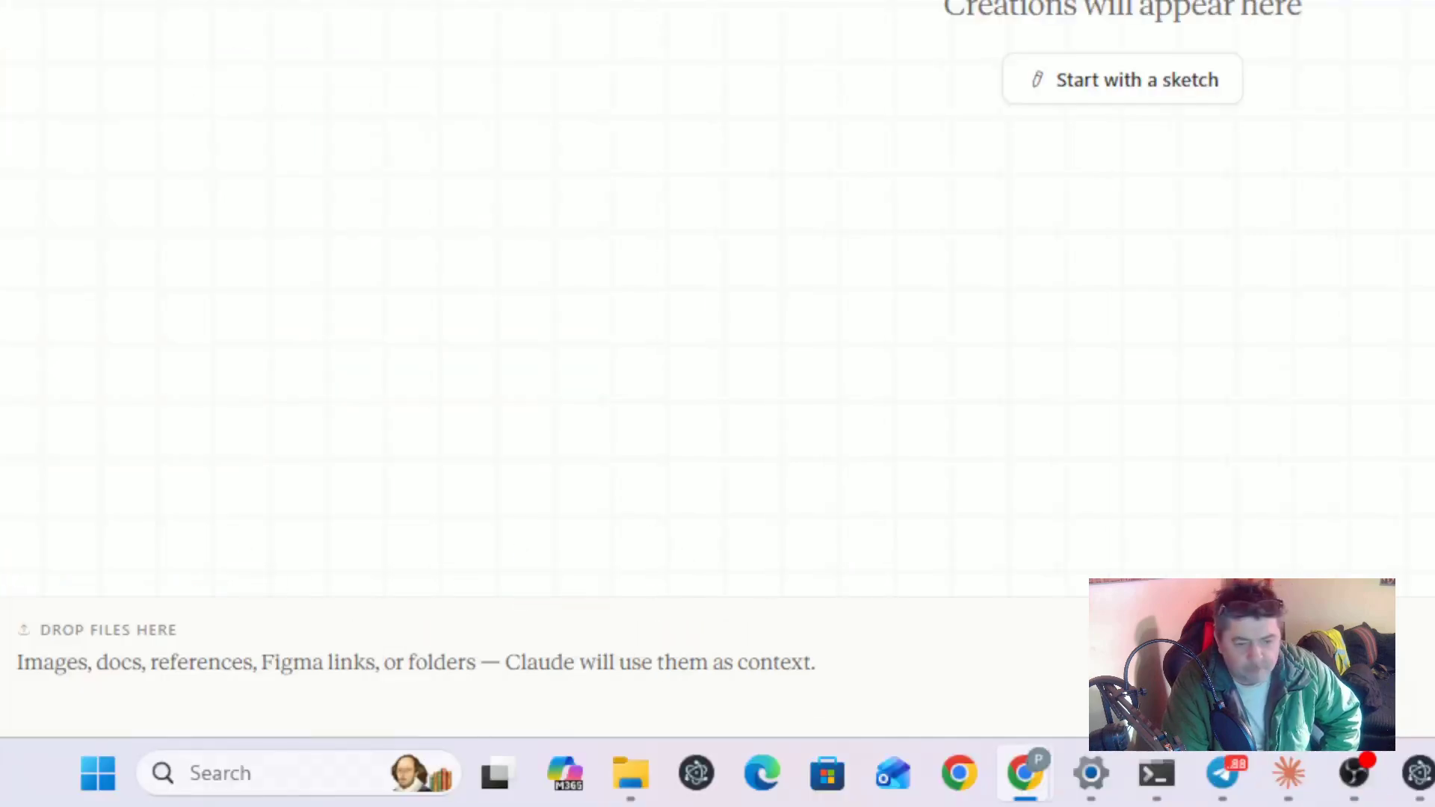
# Step: Send the brief for the dark, electric-cyan AI Injection landing page
pyautogui.hotkey('alt', 'Tab')
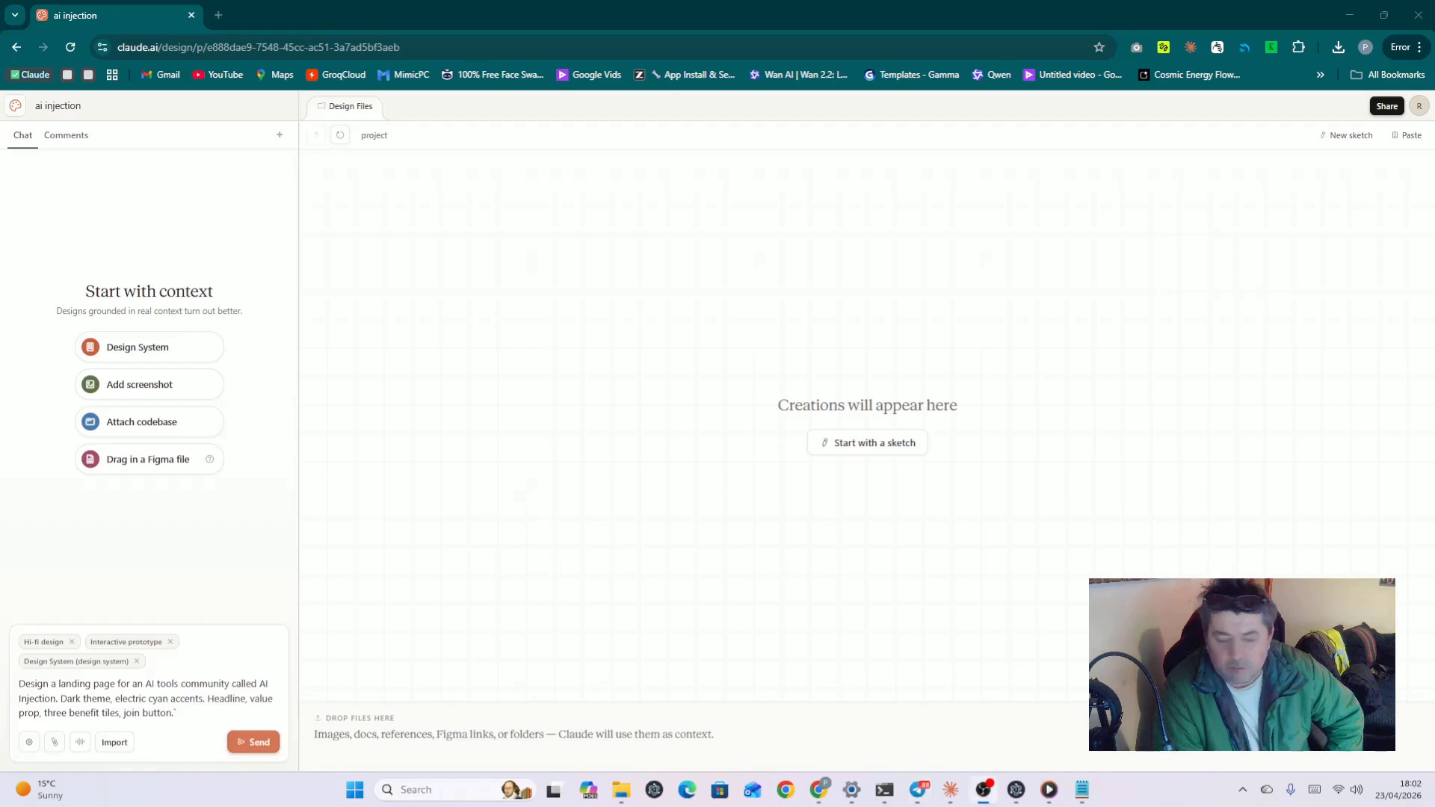
pyautogui.click(257, 742)
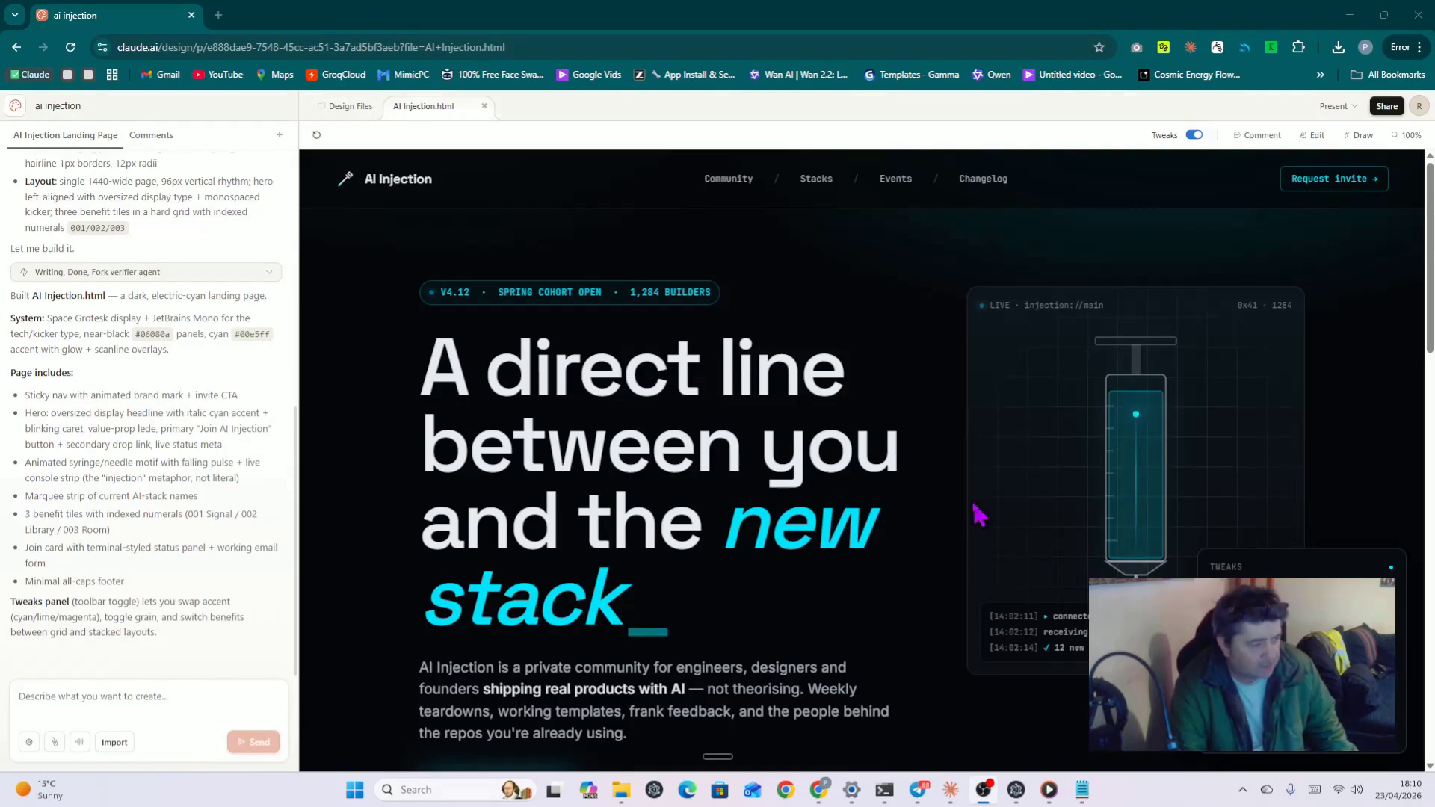
pyautogui.scroll(-4, 889, 481)
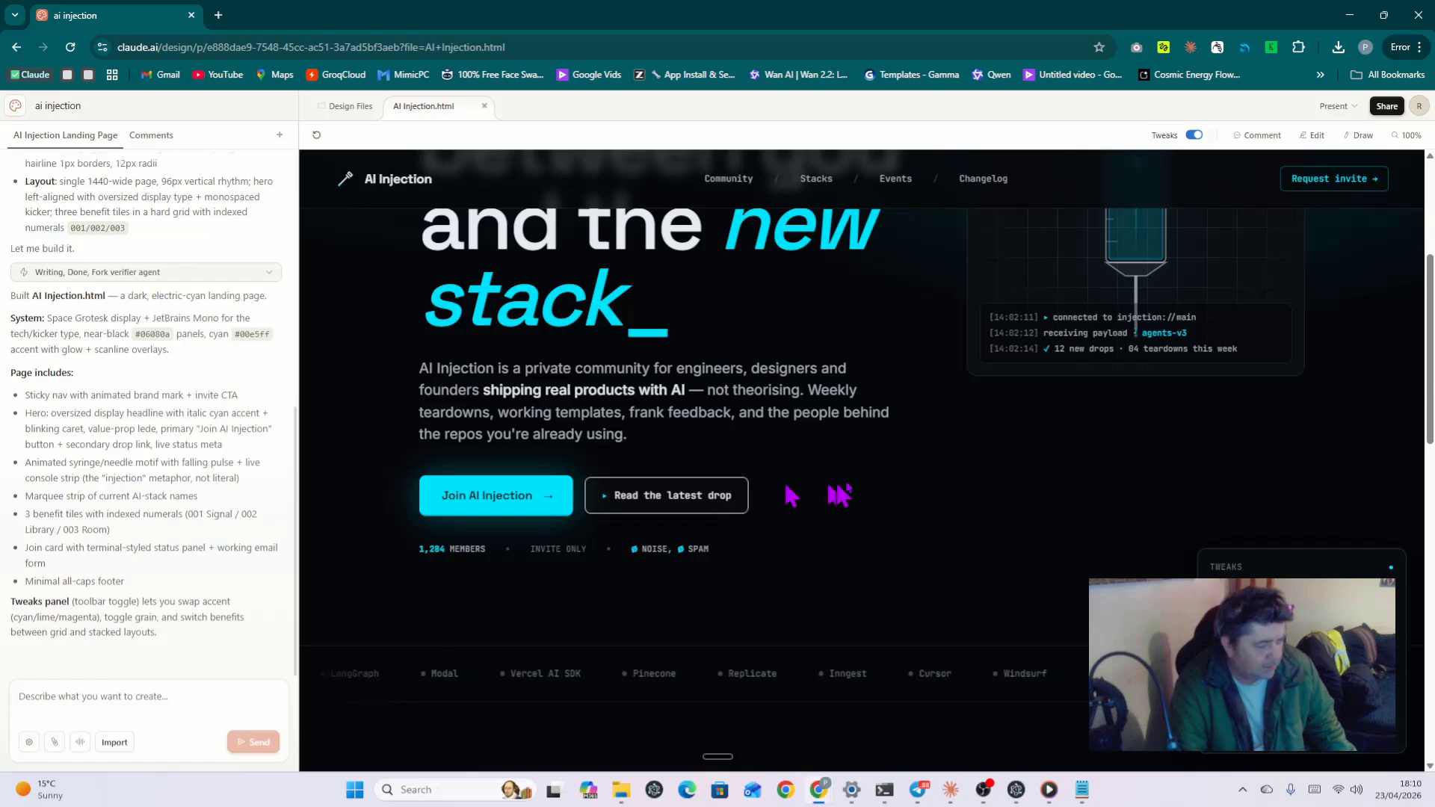
pyautogui.scroll(2, 884, 497)
pyautogui.scroll(-7, 885, 497)
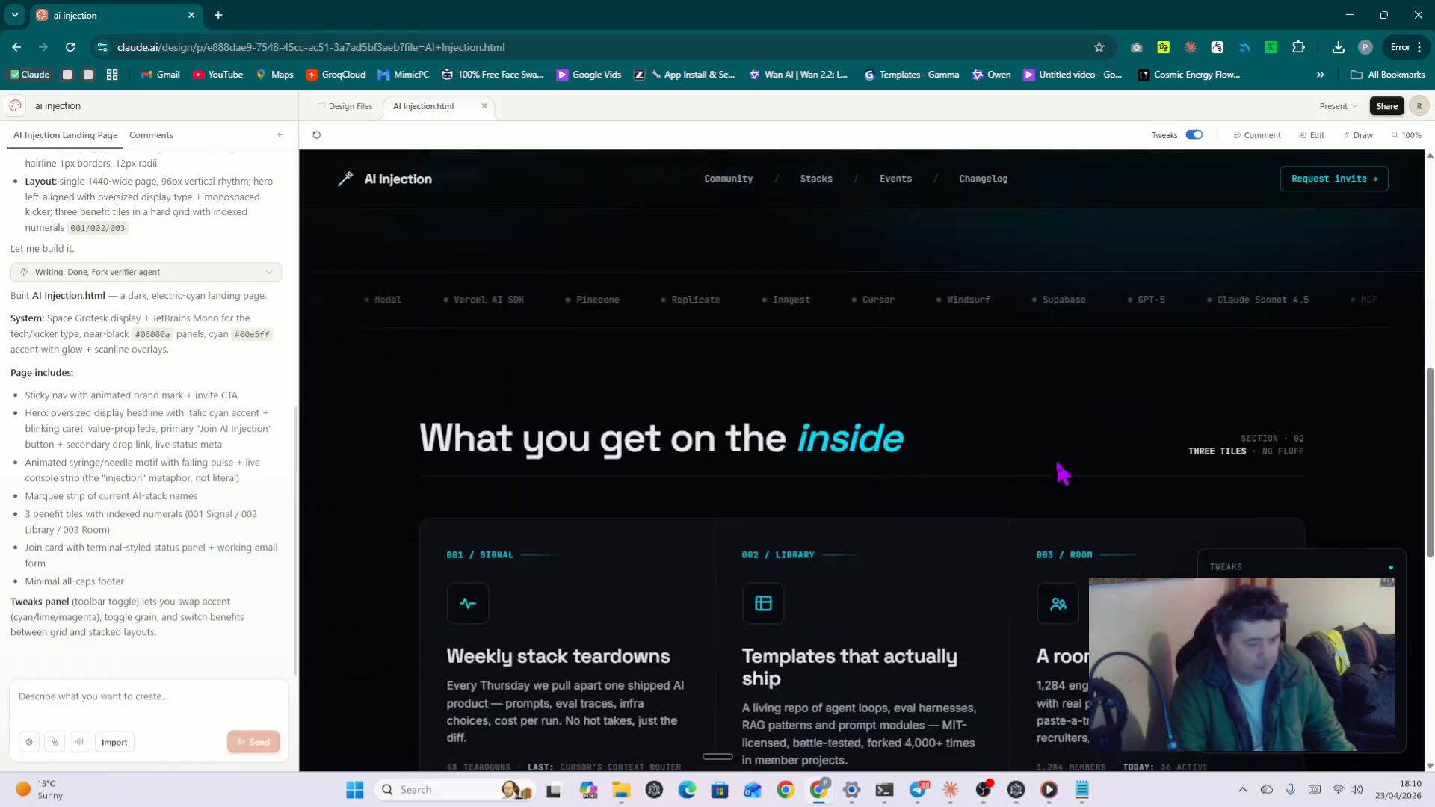
pyautogui.scroll(-1, 1061, 474)
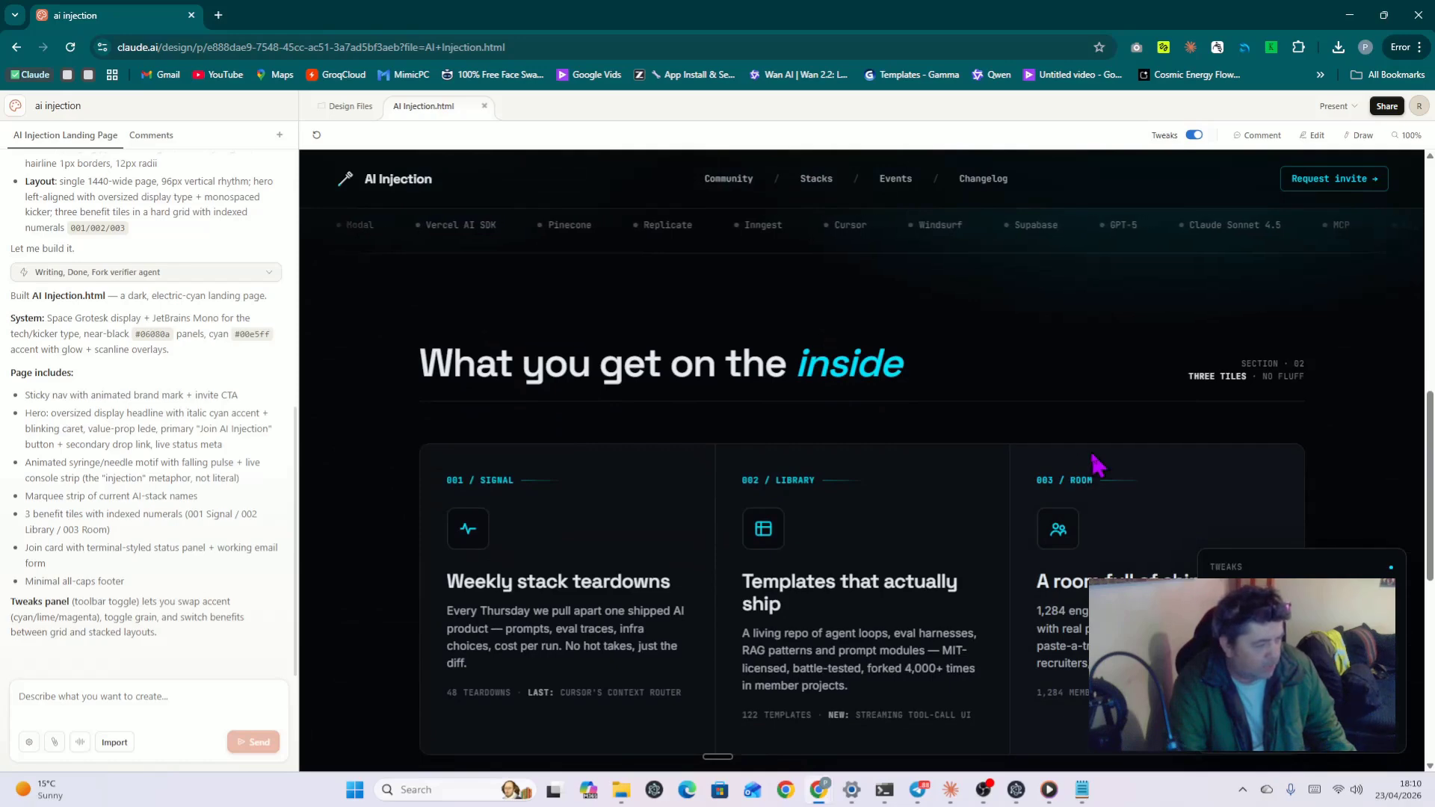
pyautogui.scroll(-1, 1096, 465)
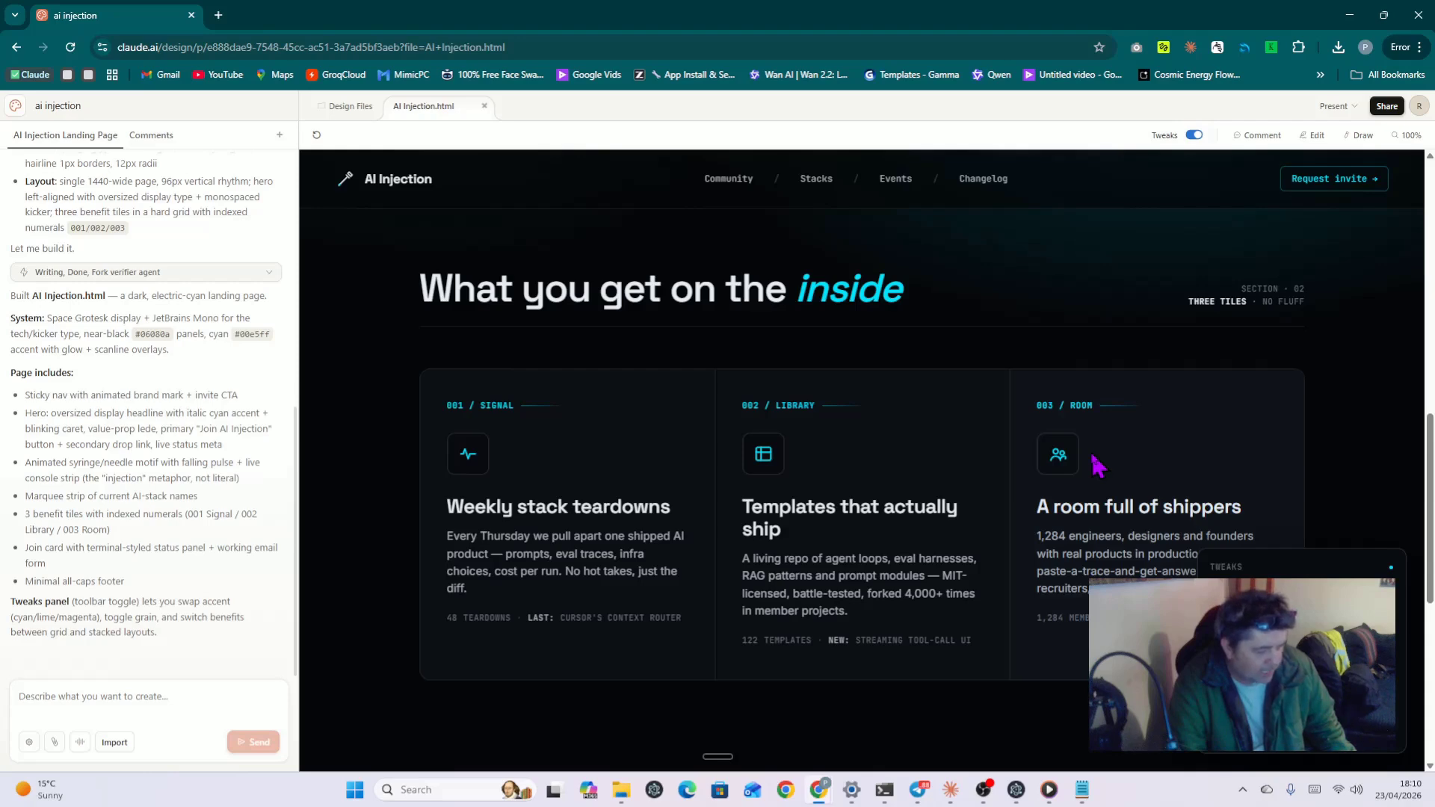
pyautogui.scroll(-1, 1226, 467)
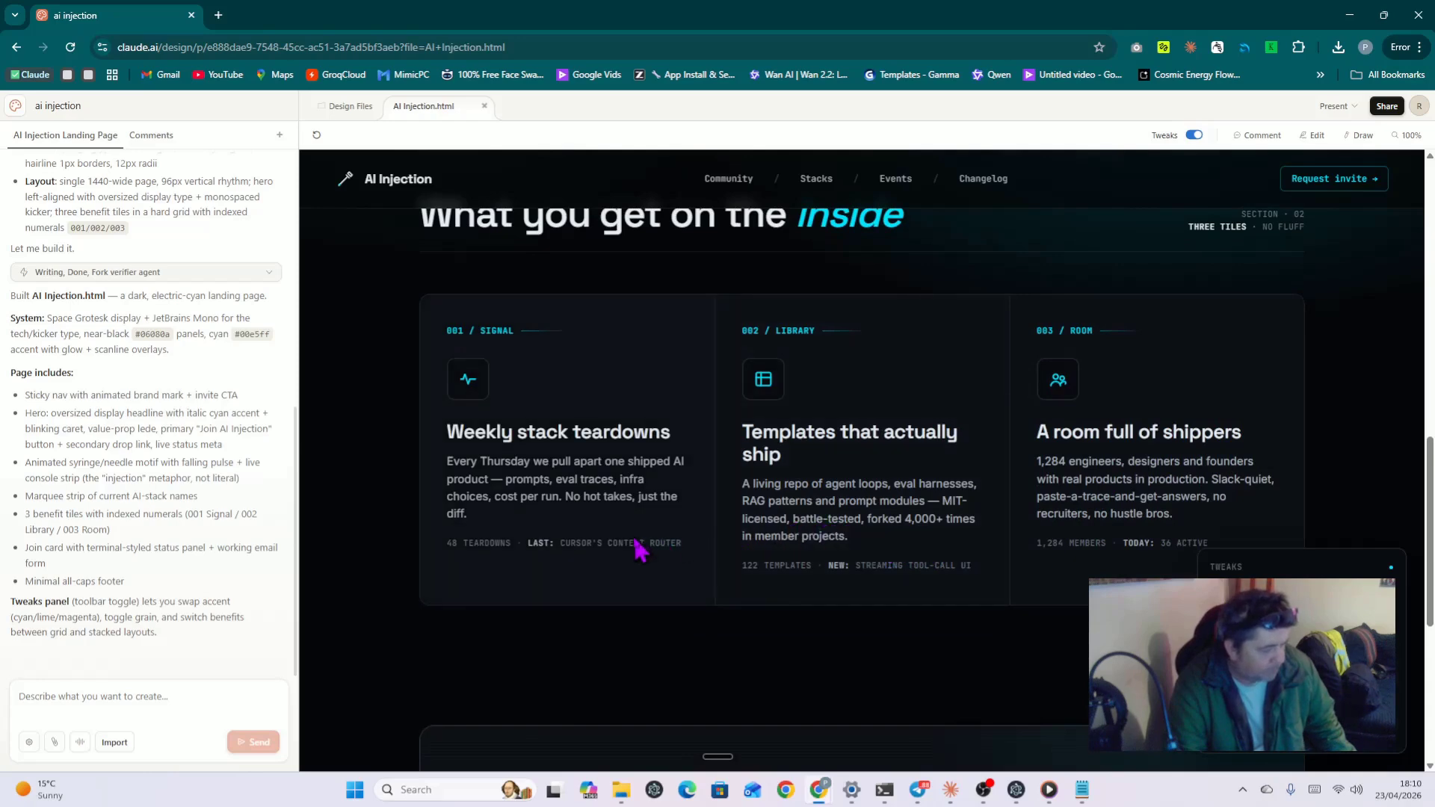
pyautogui.scroll(-5, 640, 549)
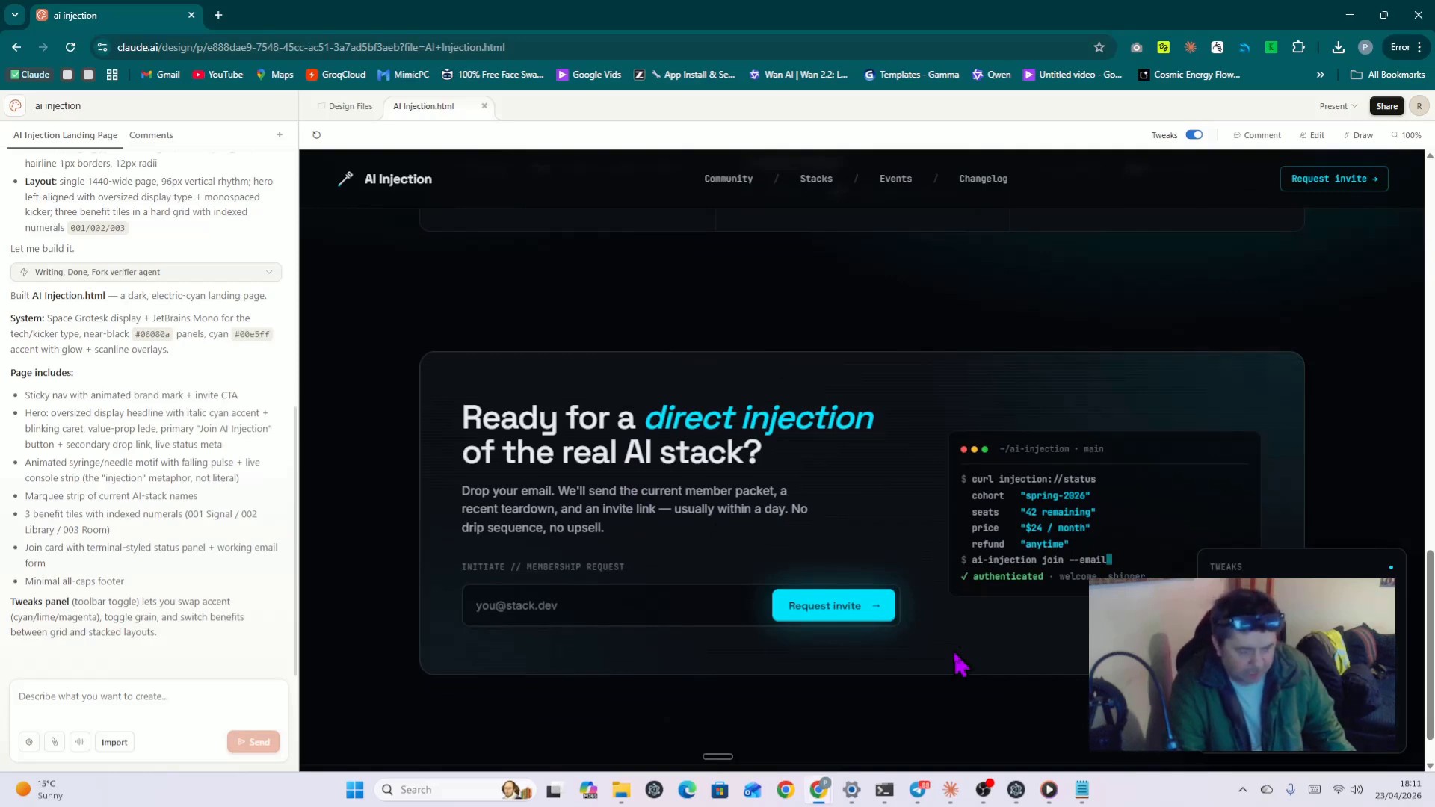
pyautogui.scroll(2, 998, 651)
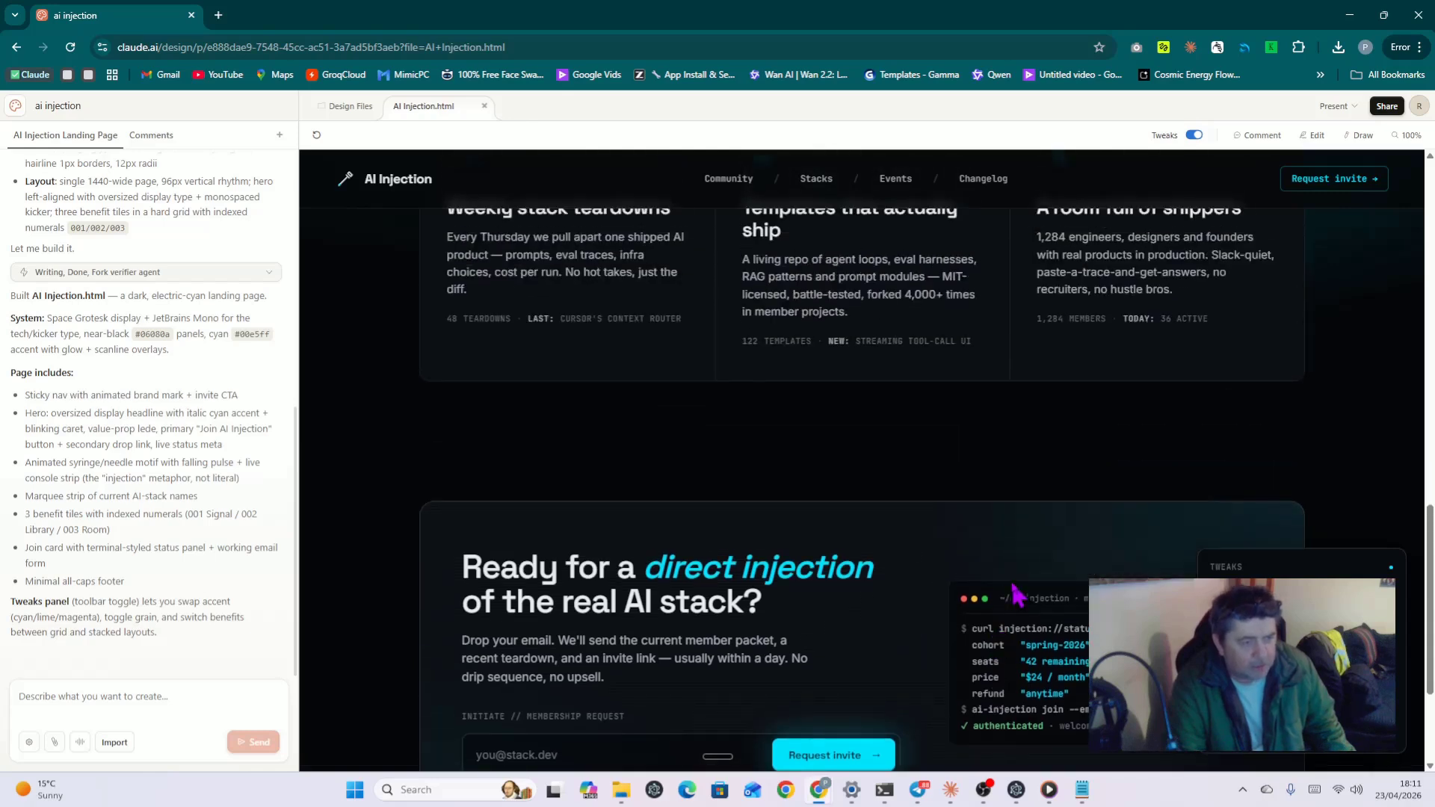
# Step: Toggle the Tweaks controls and try a lime accent on the landing page
pyautogui.click(1194, 136)
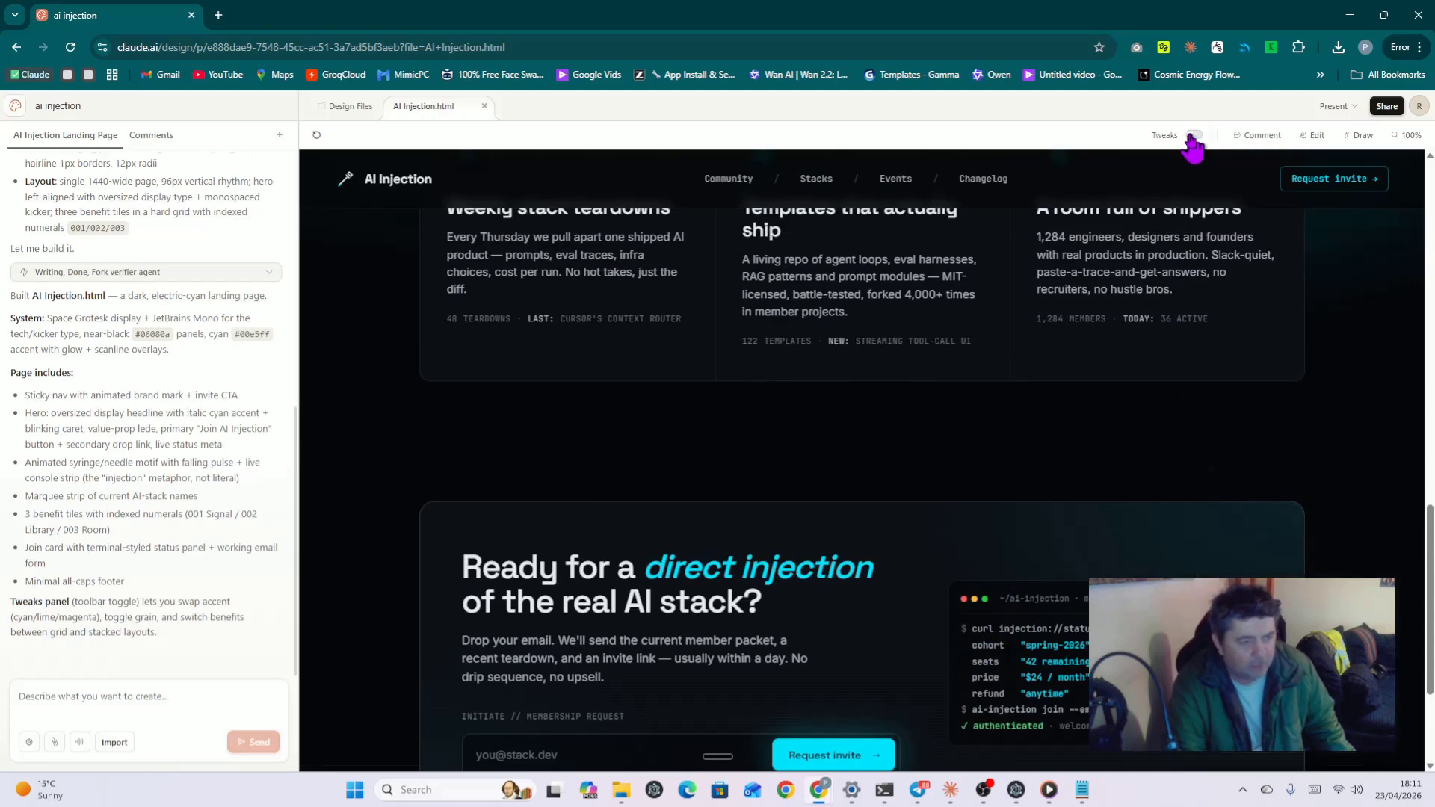
pyautogui.click(1195, 136)
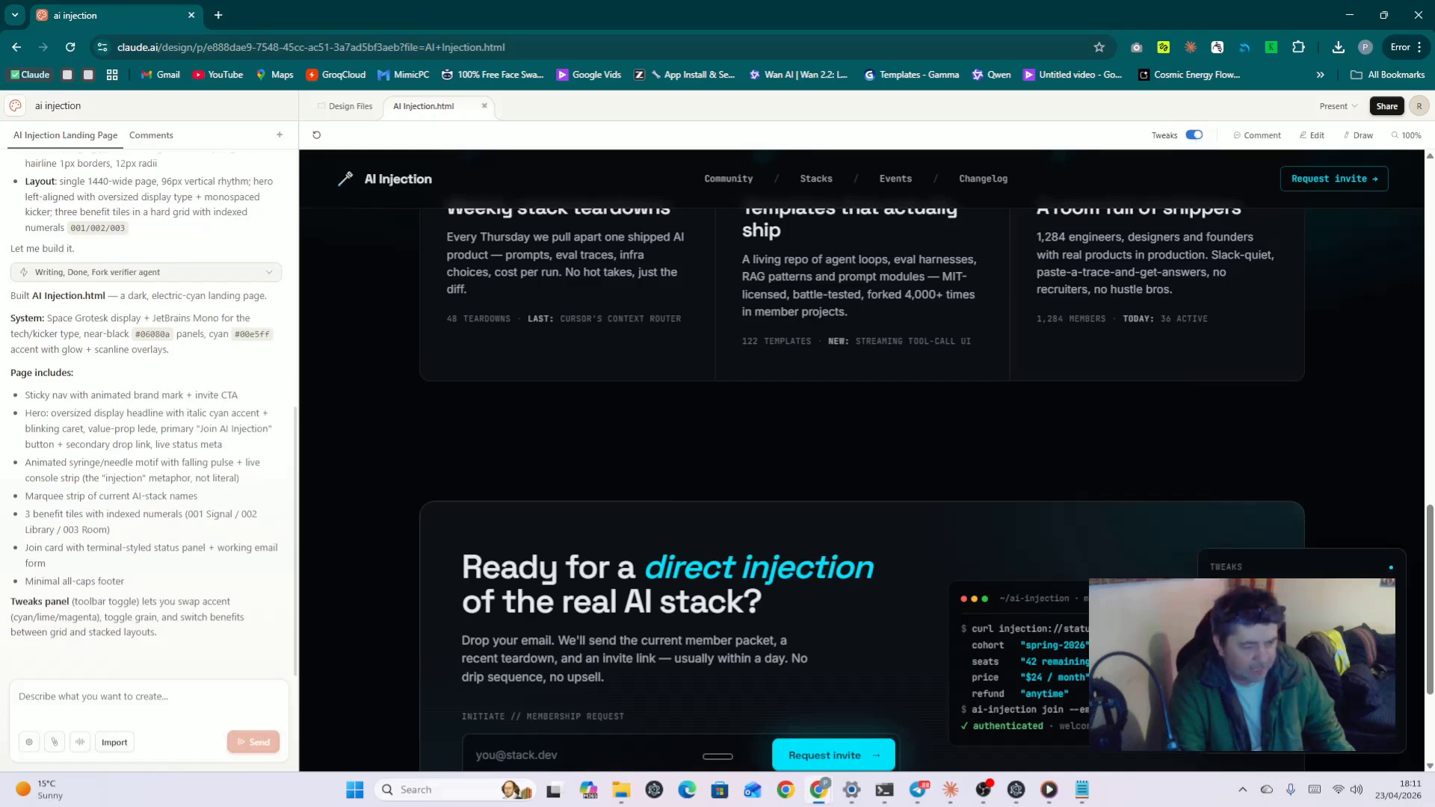
pyautogui.click(1302, 614)
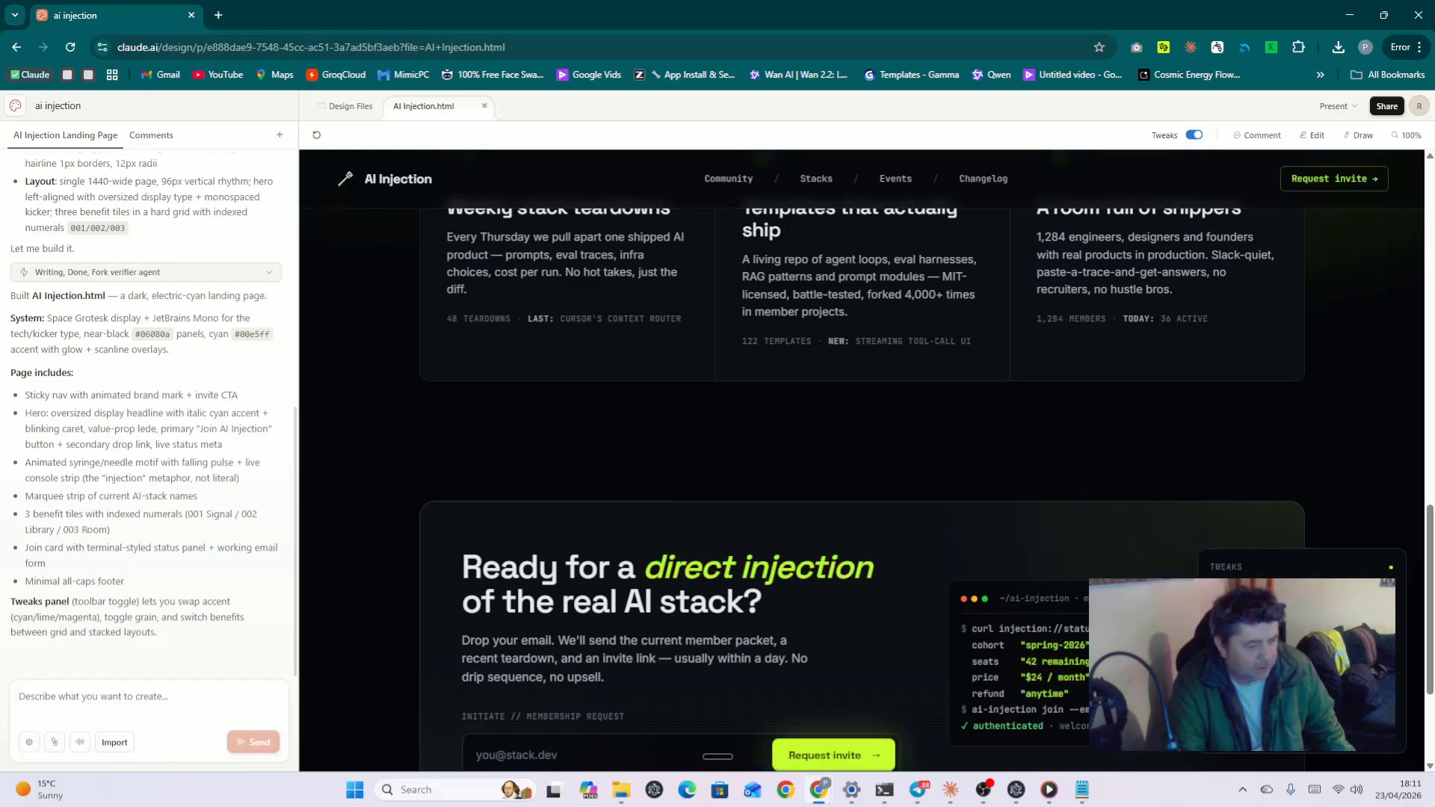
pyautogui.scroll(-4, 1089, 503)
pyautogui.scroll(8, 1092, 505)
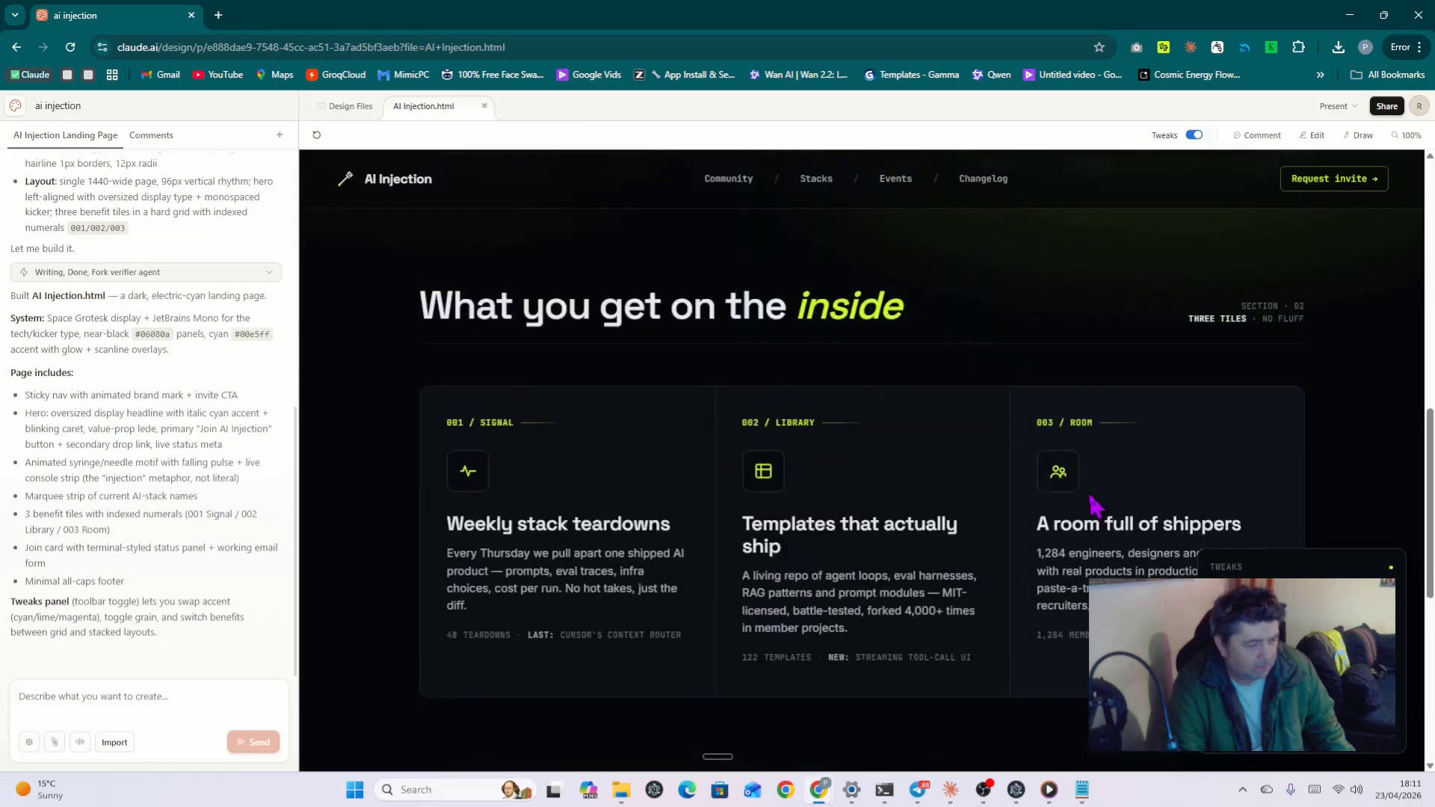
pyautogui.scroll(6, 1091, 505)
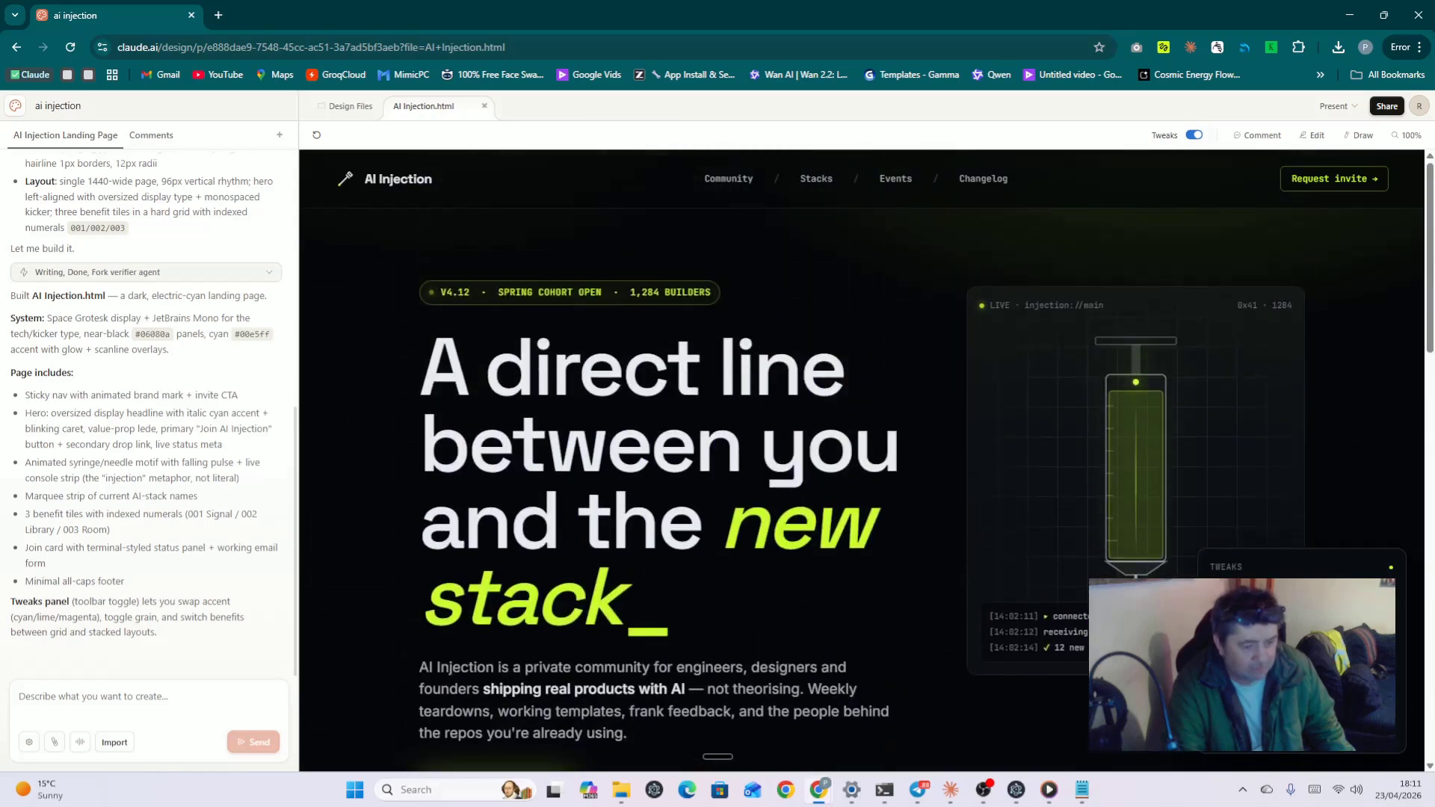
# Step: Try a magenta accent and look it over across the page
pyautogui.click(1362, 614)
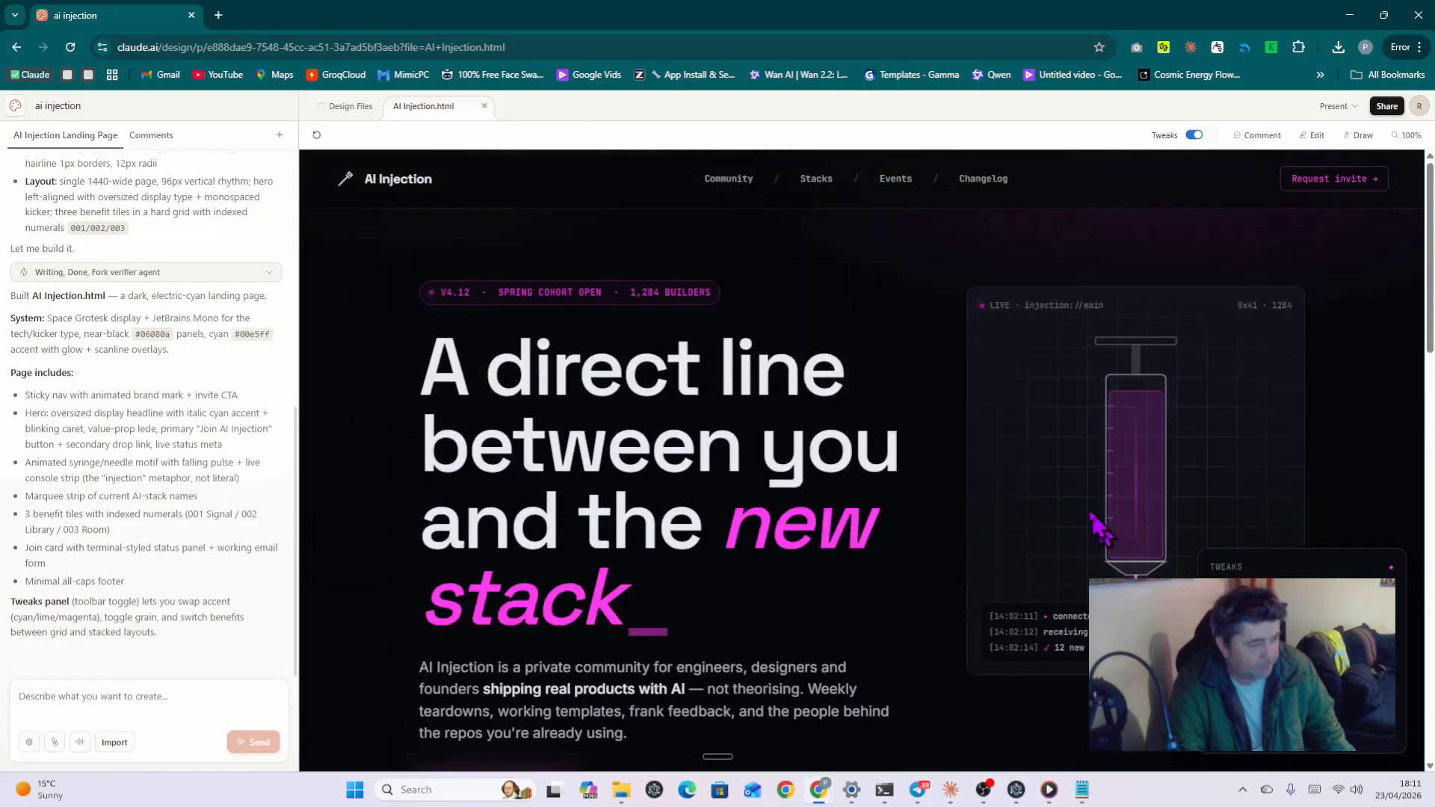
pyautogui.scroll(-6, 1095, 525)
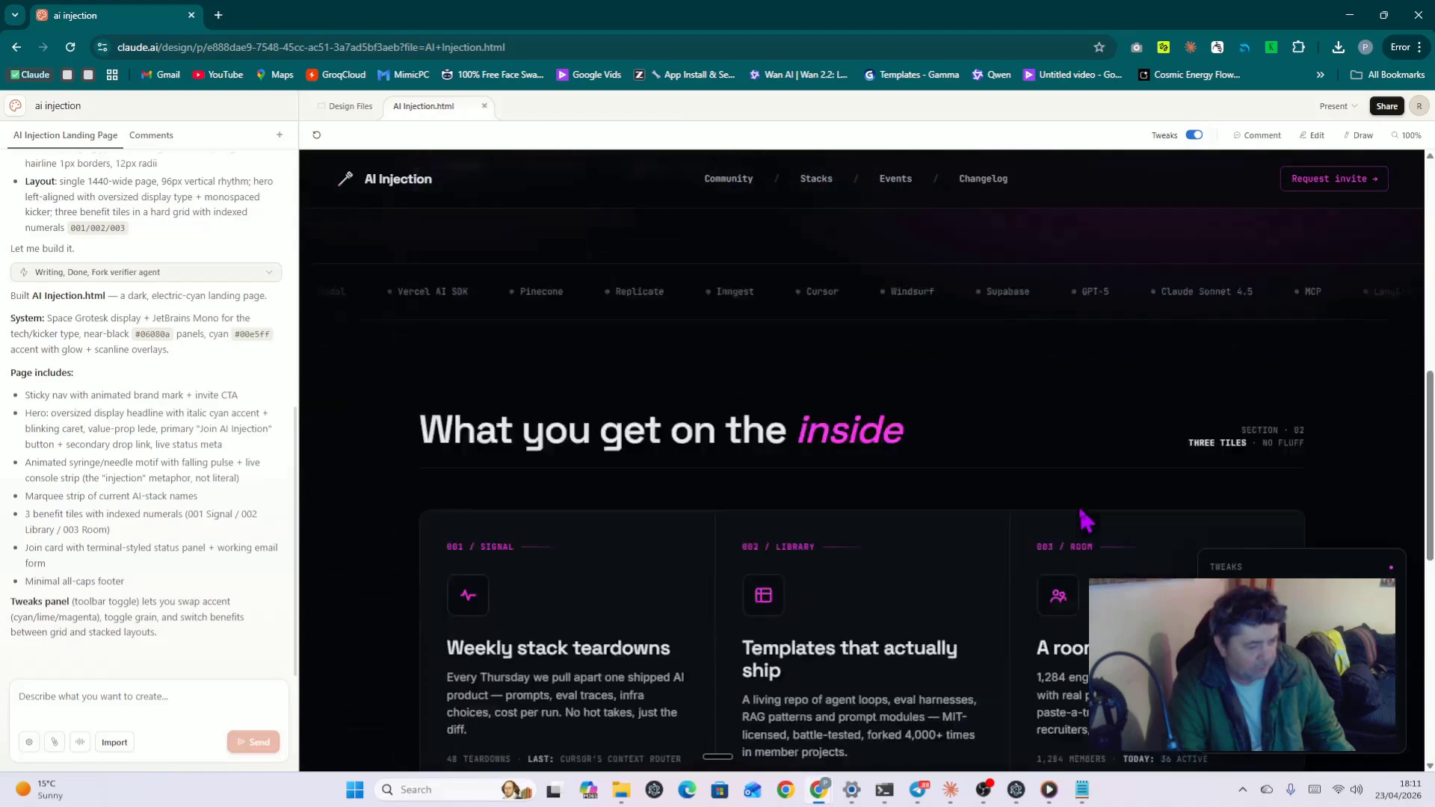
pyautogui.scroll(-4, 1086, 519)
pyautogui.scroll(7, 1088, 520)
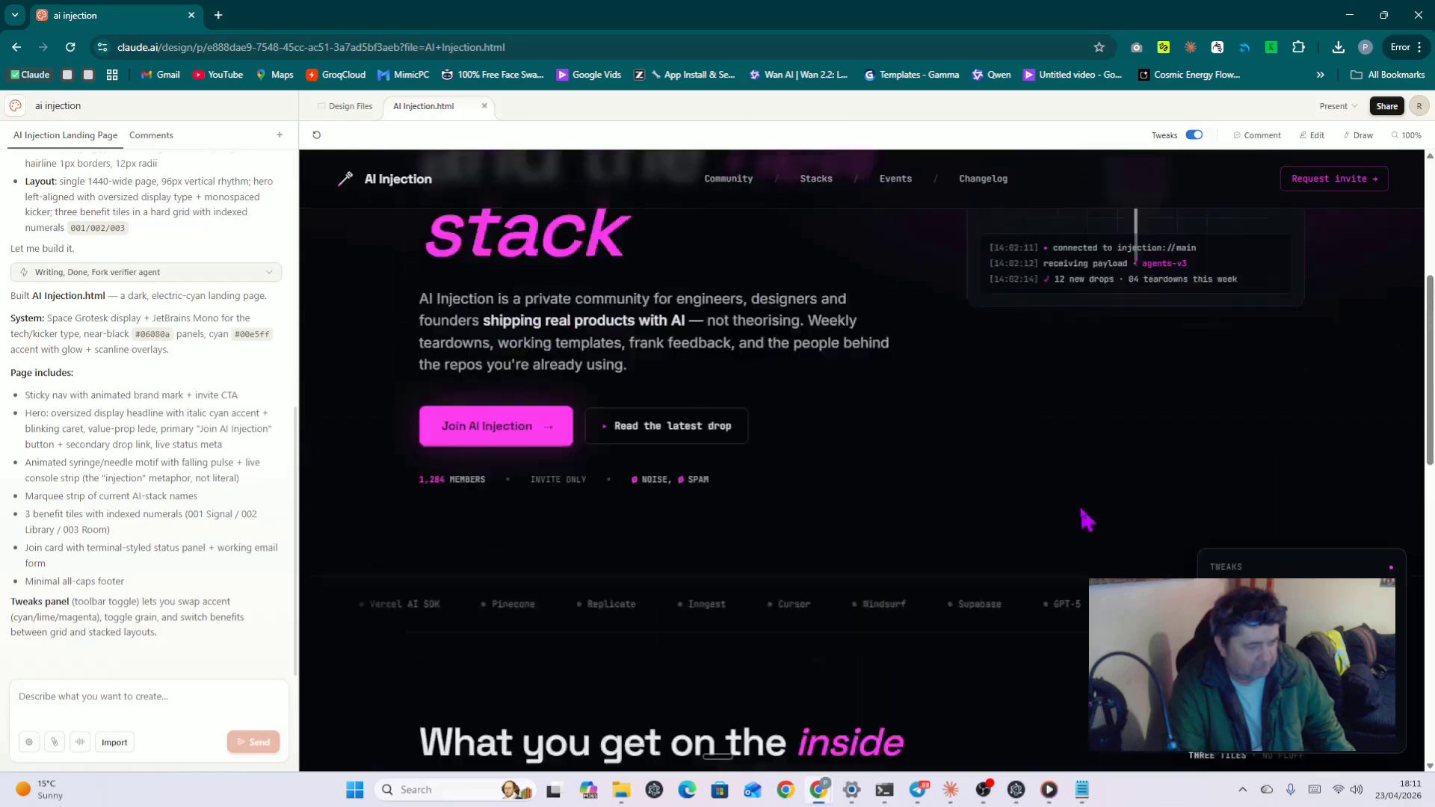
pyautogui.scroll(4, 1083, 514)
# Step: Restore the cyan accent and switch on comment mode
pyautogui.click(1241, 615)
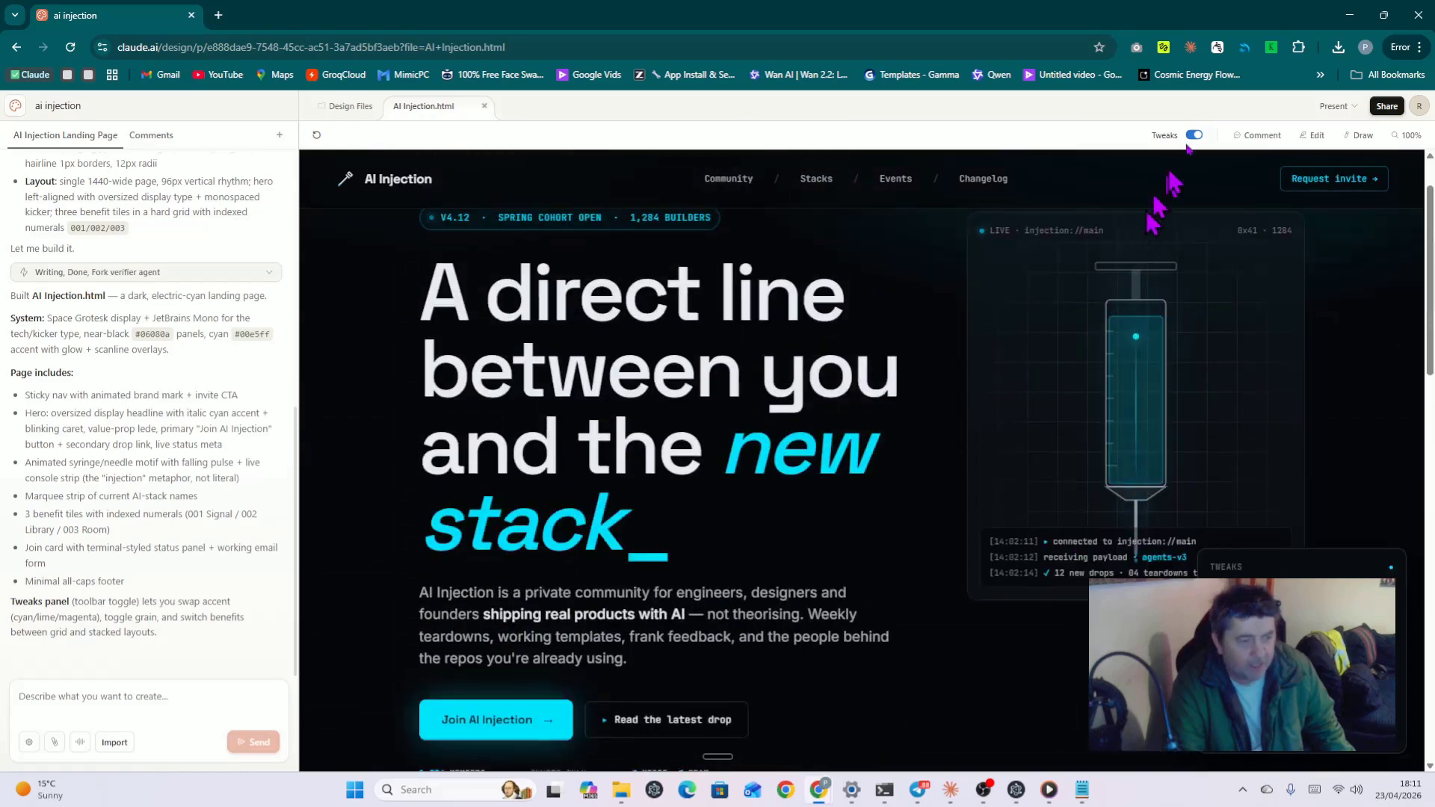
pyautogui.scroll(1, 1143, 261)
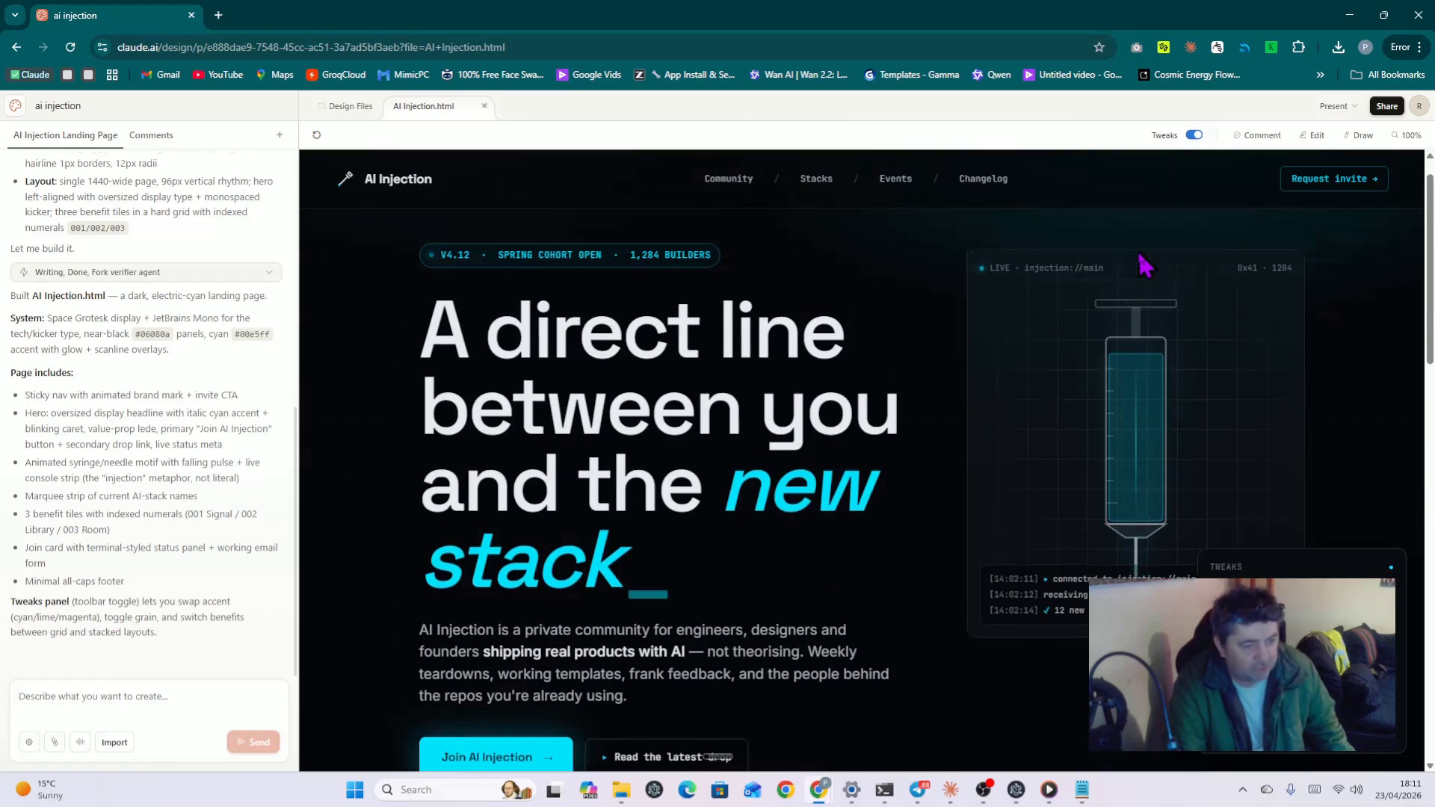
pyautogui.scroll(1, 1145, 264)
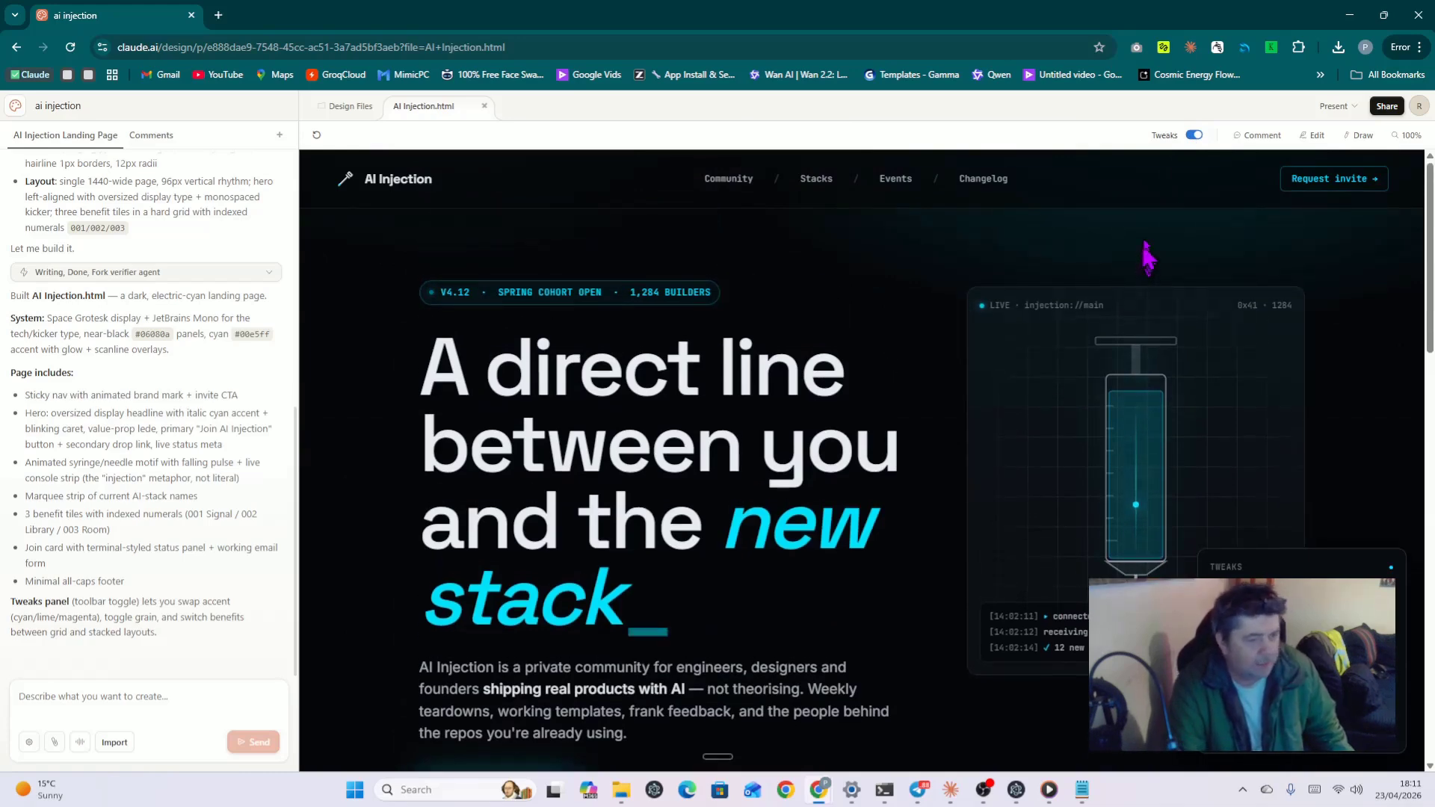
pyautogui.click(1261, 138)
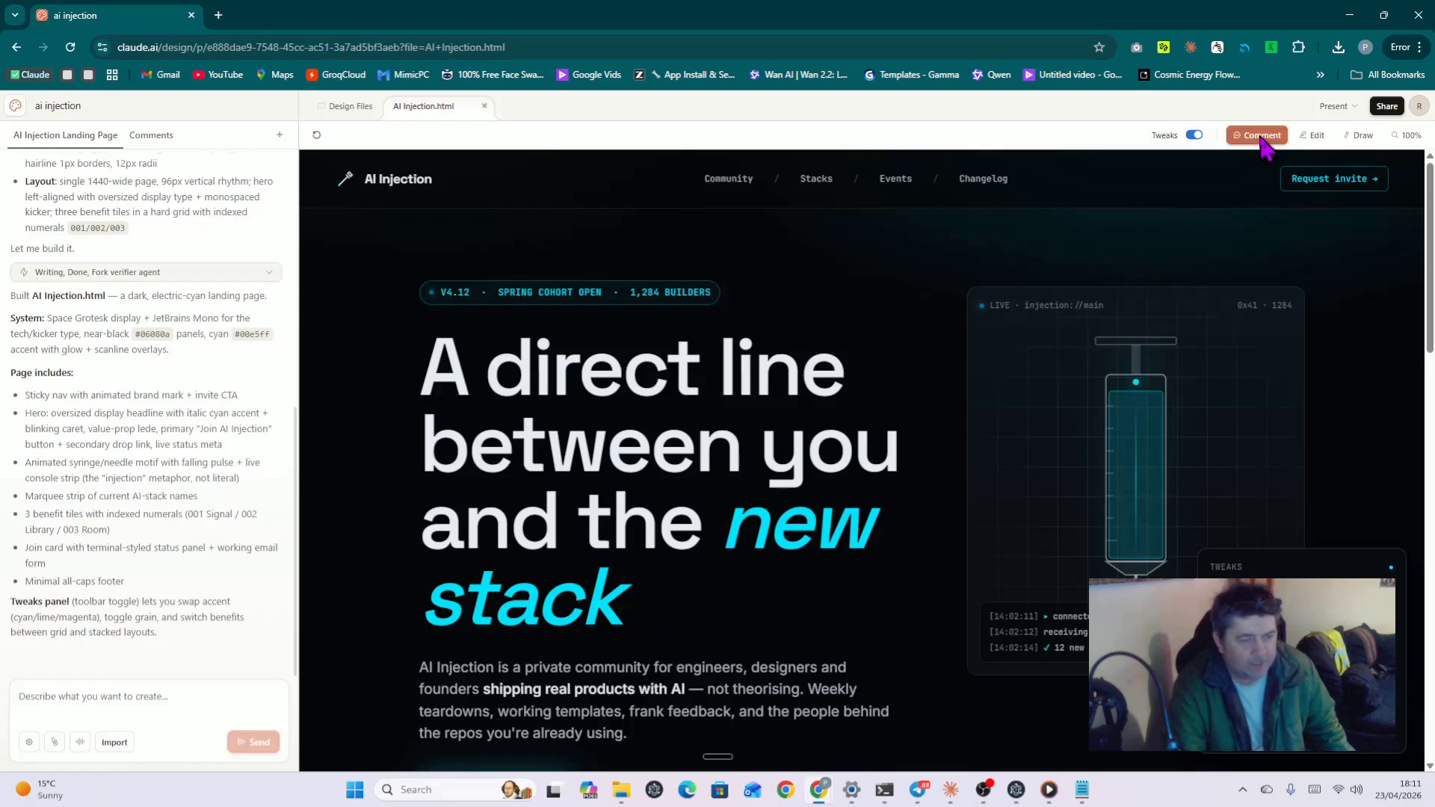
# Step: Pin a comment to the cohort badge after testing the headline and syringe panel as targets
pyautogui.click(694, 293)
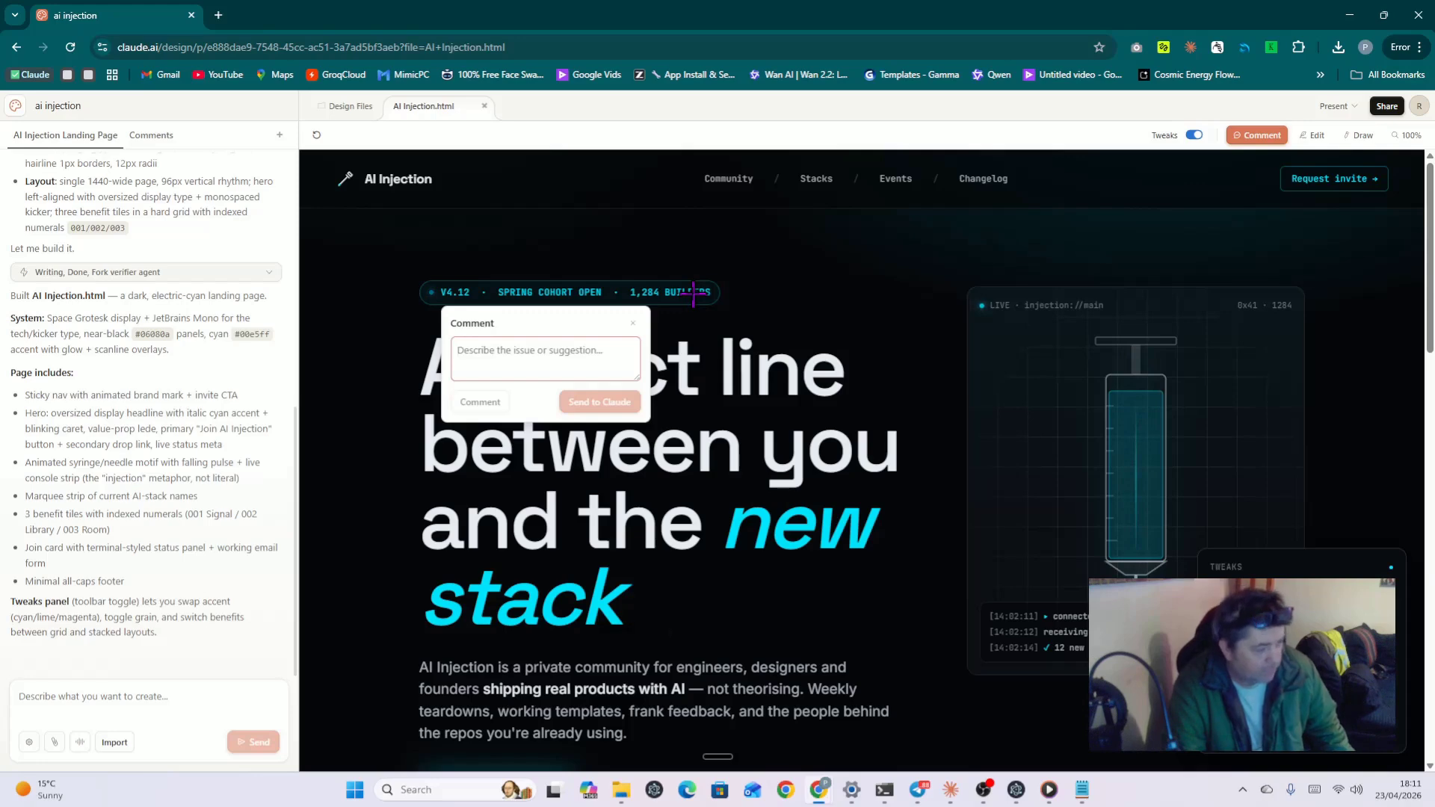
pyautogui.click(784, 372)
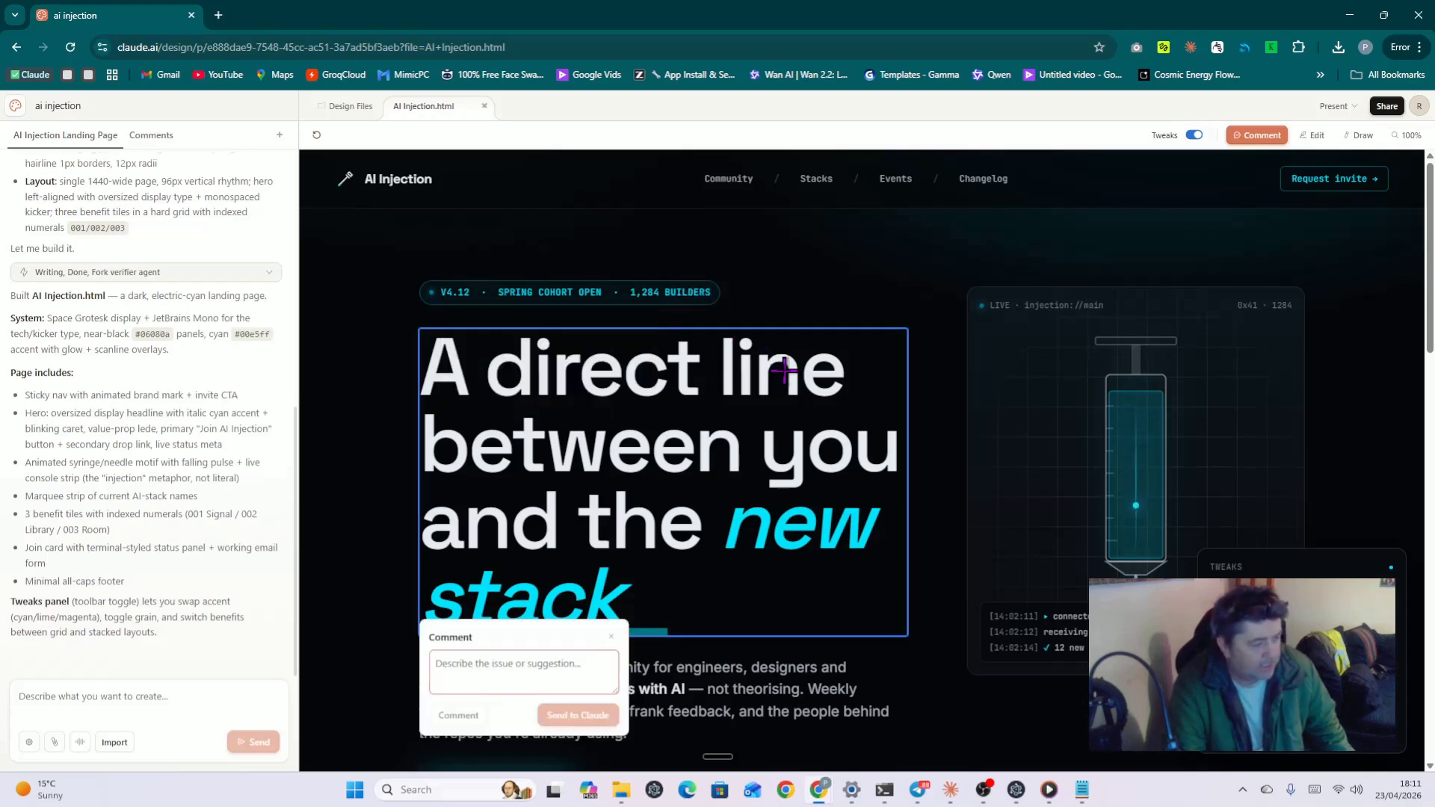
pyautogui.click(1054, 430)
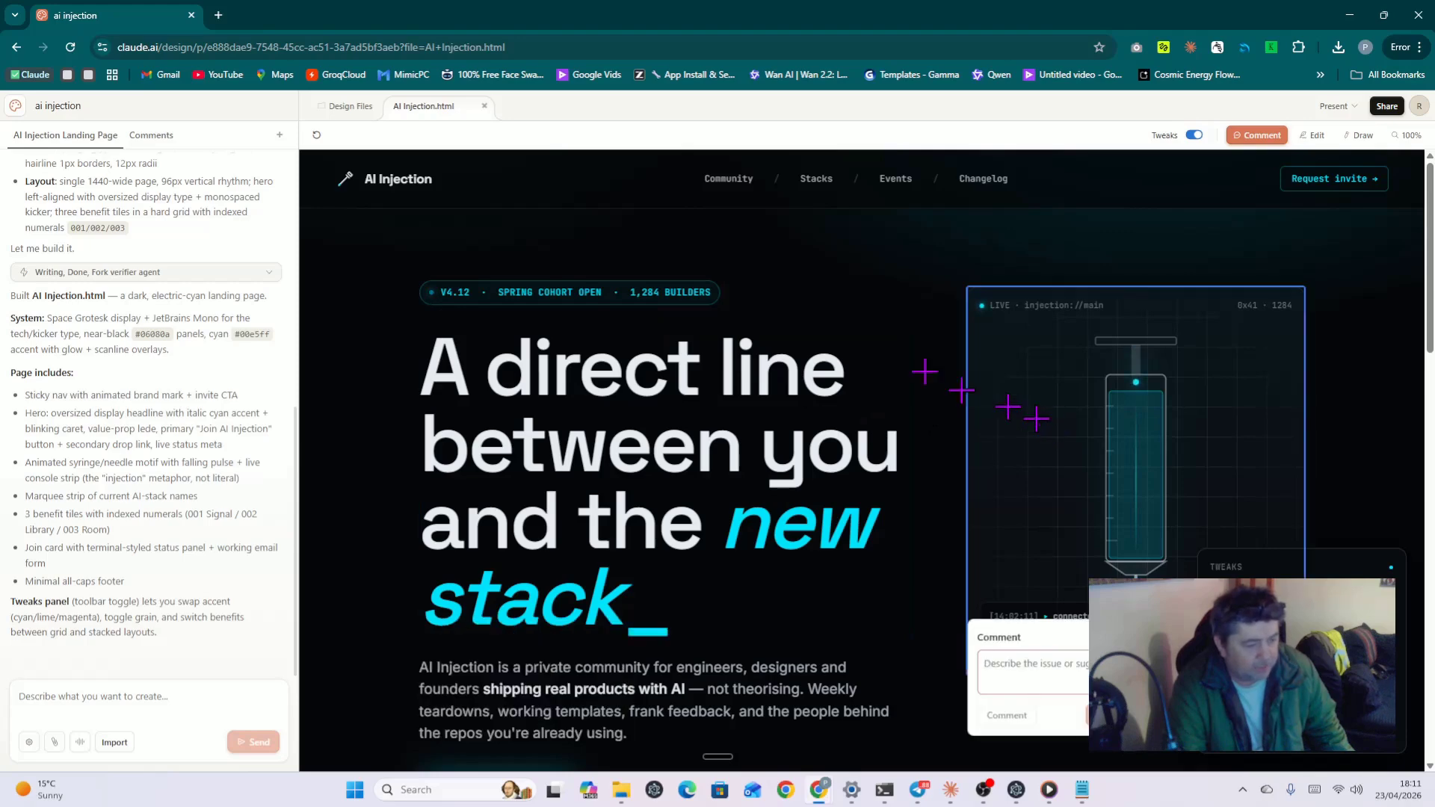
pyautogui.scroll(-3, 860, 337)
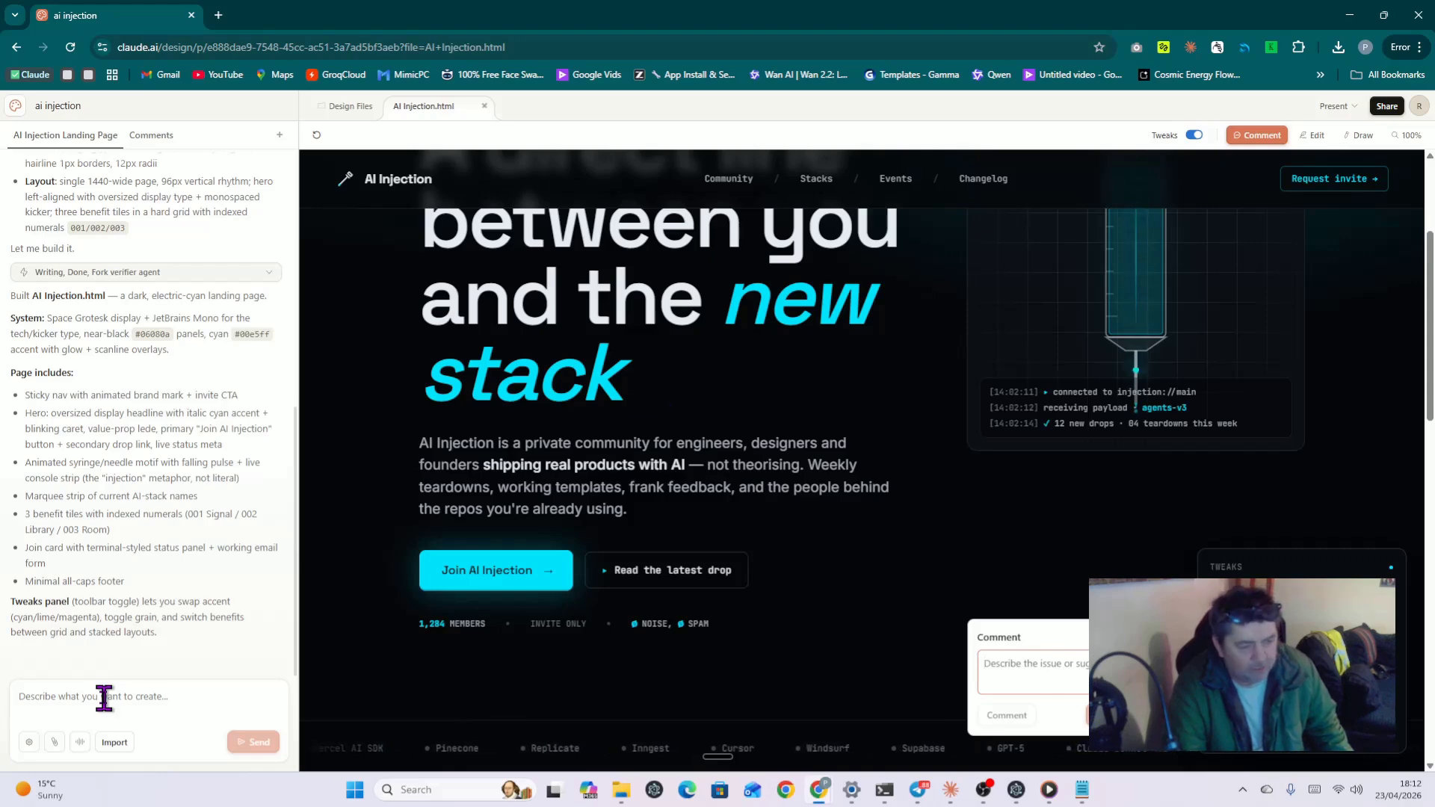
pyautogui.scroll(3, 568, 314)
pyautogui.click(574, 292)
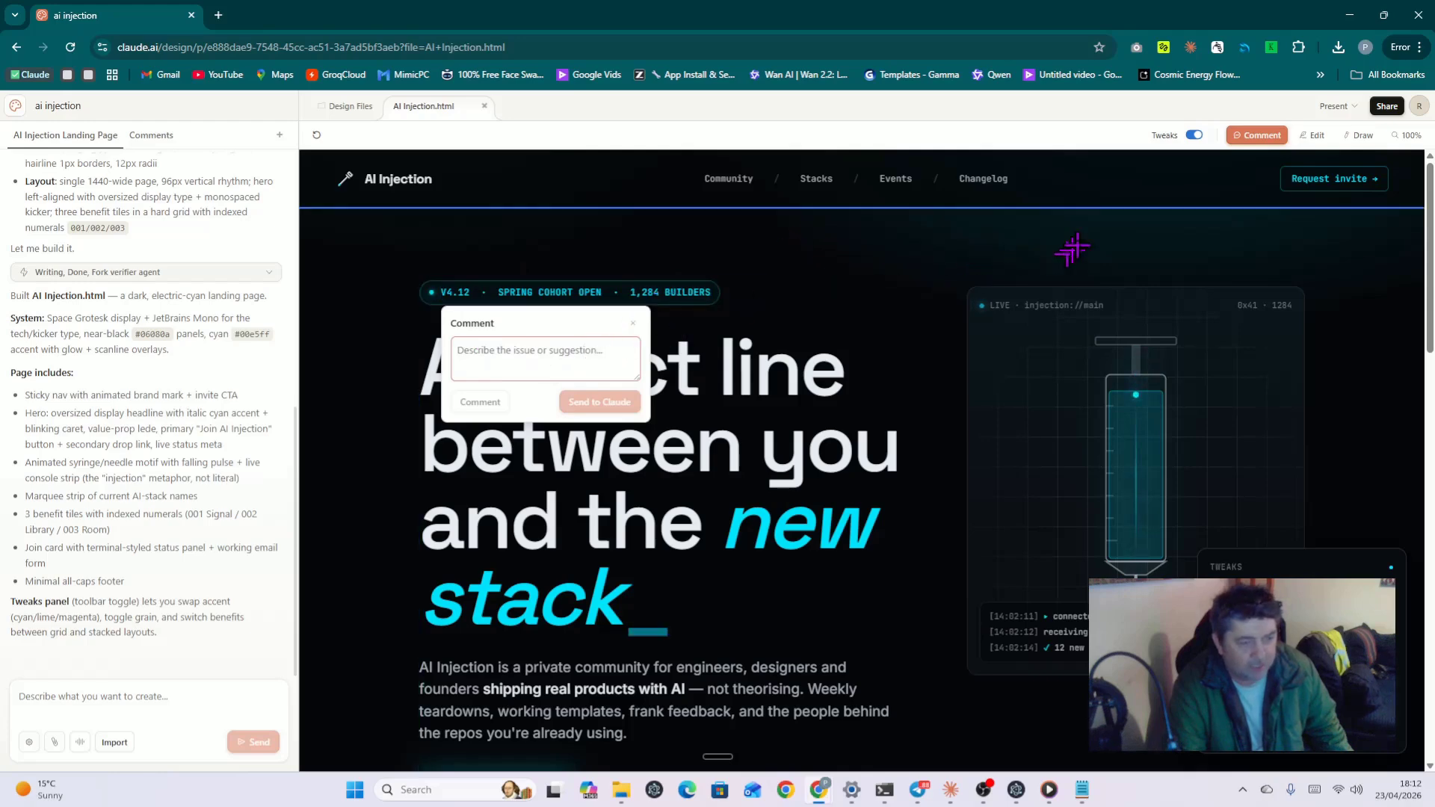
# Step: Circle the headline's word 'line' in red, discard the sketch, and return to commenting
pyautogui.click(1314, 137)
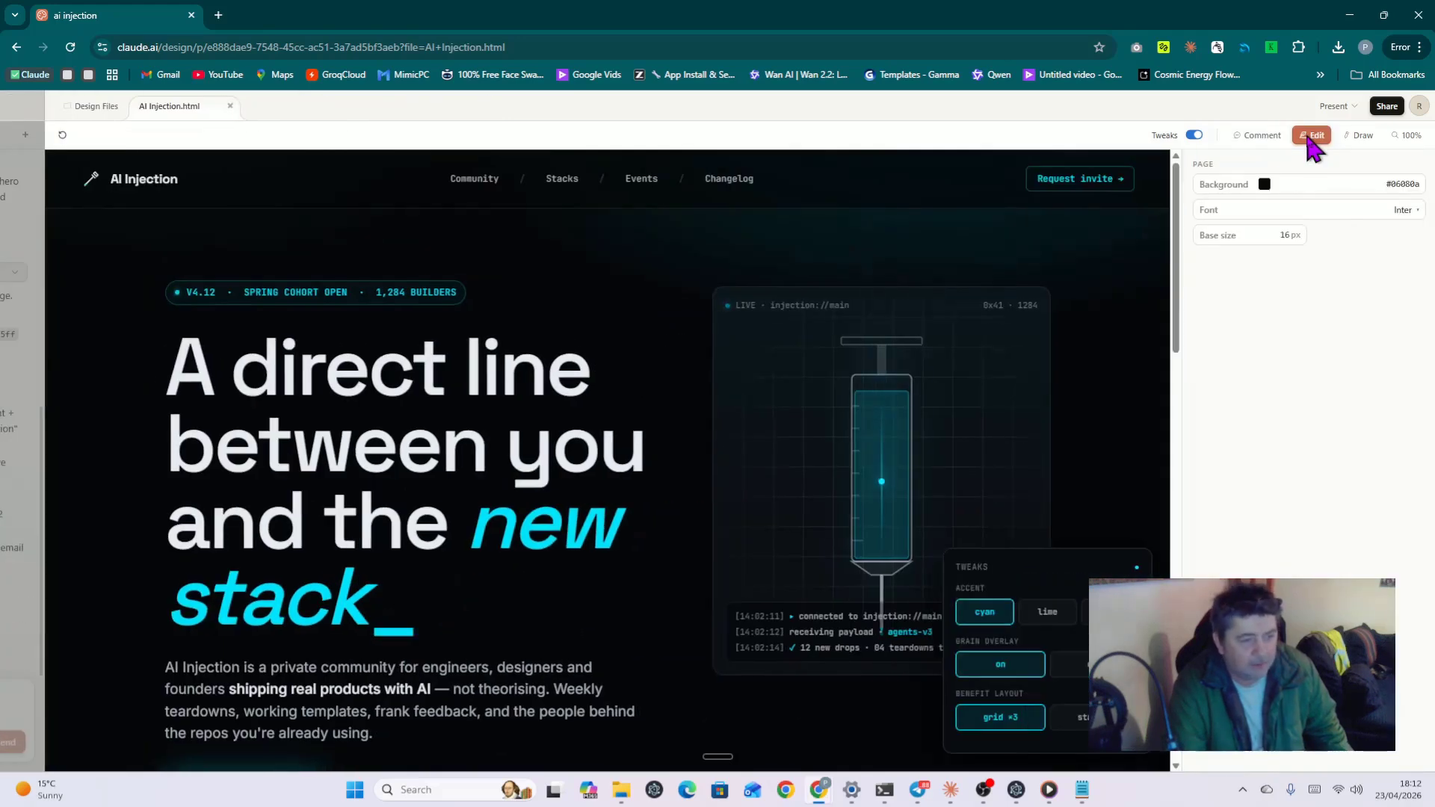
pyautogui.click(1359, 135)
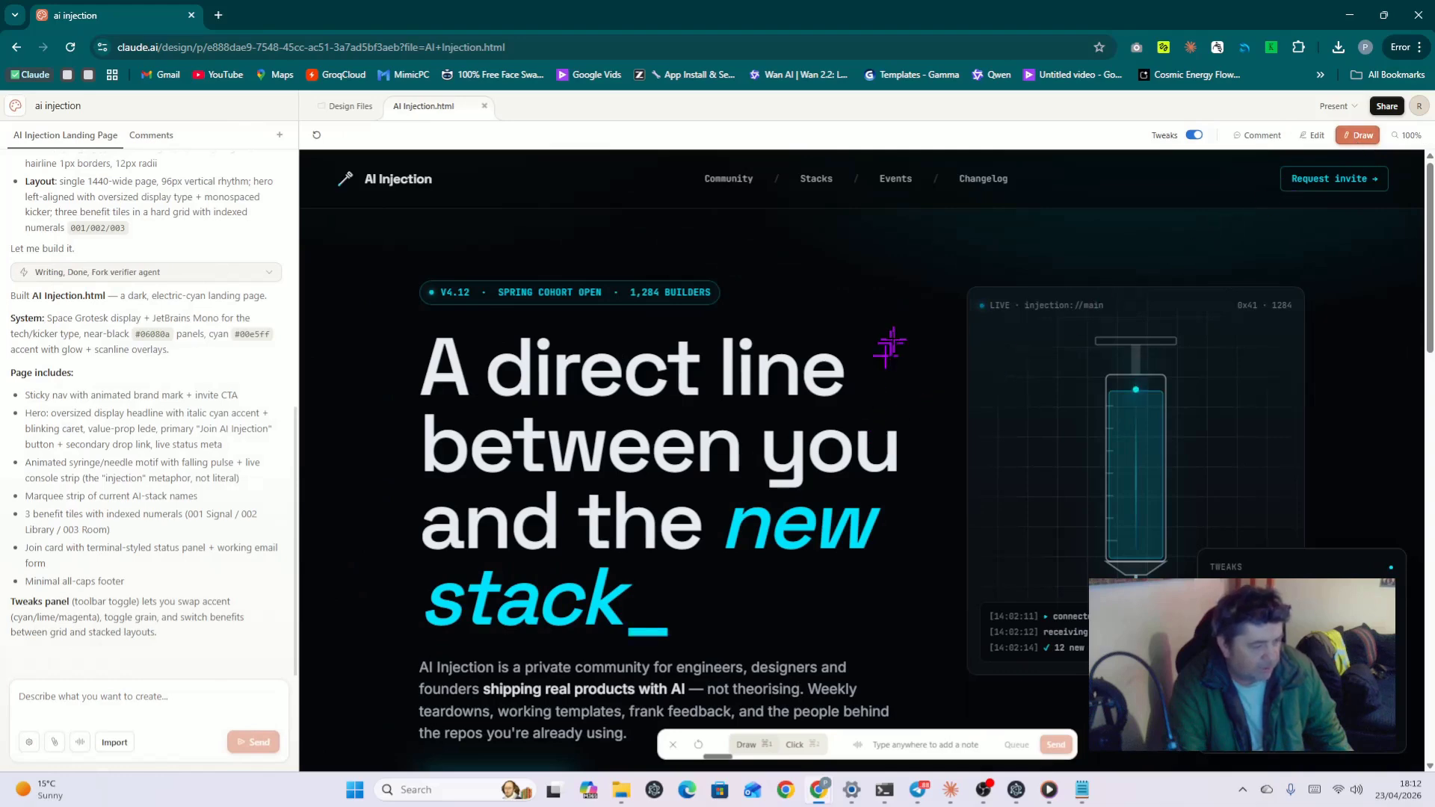
pyautogui.moveTo(891, 343)
pyautogui.mouseDown()
pyautogui.moveTo(834, 320)
pyautogui.moveTo(852, 419)
pyautogui.moveTo(868, 350)
pyautogui.moveTo(866, 458)
pyautogui.moveTo(805, 410)
pyautogui.mouseUp()
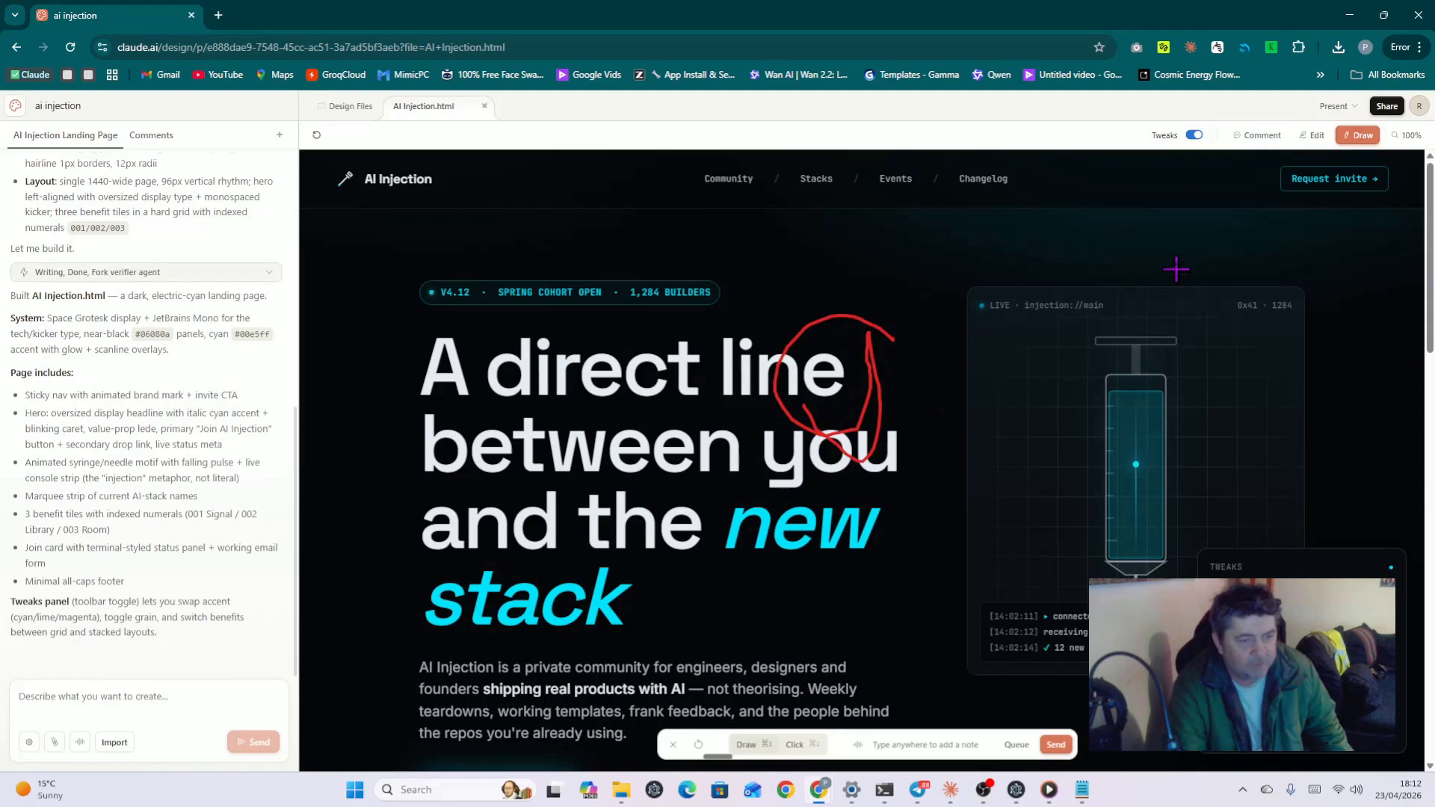
pyautogui.click(1313, 139)
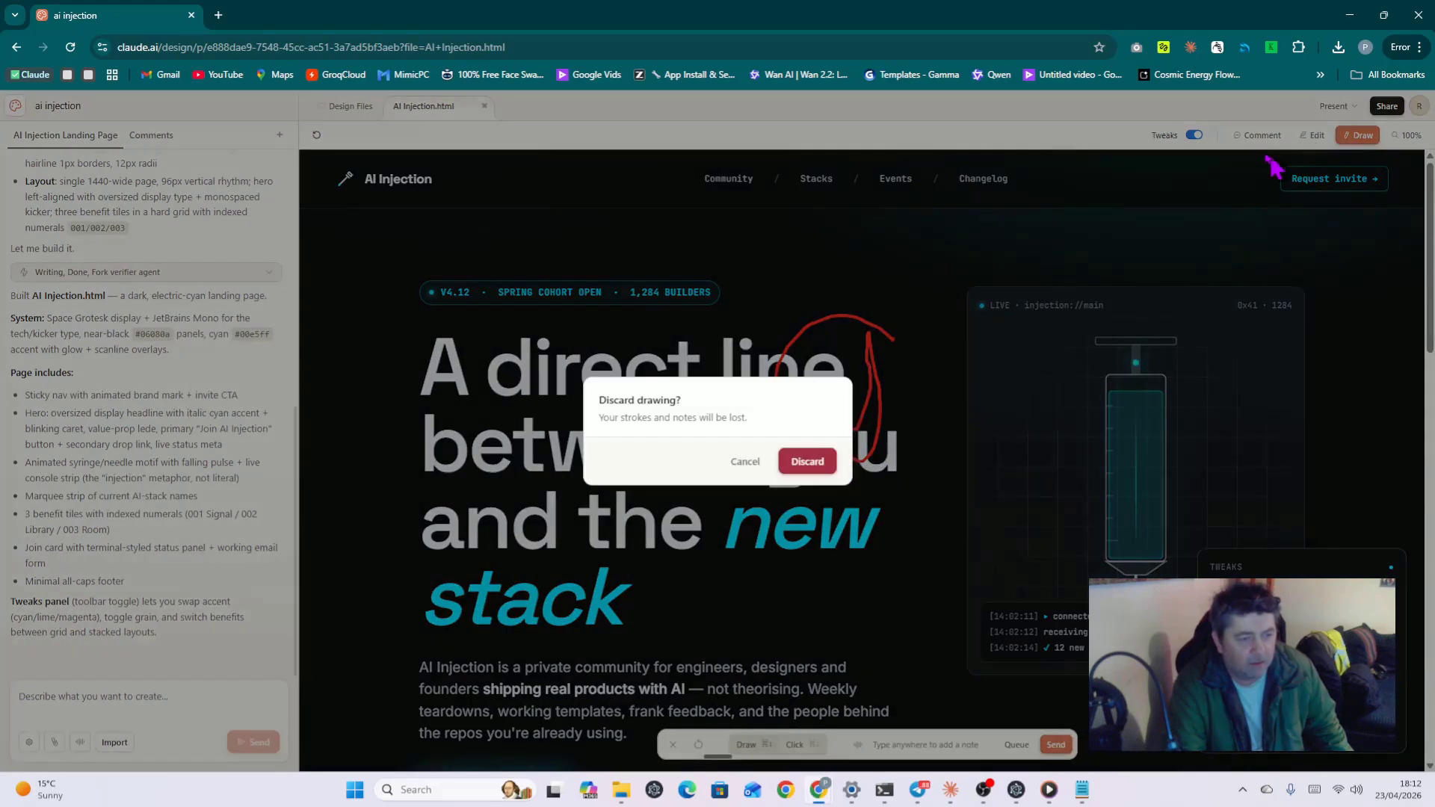
pyautogui.click(806, 462)
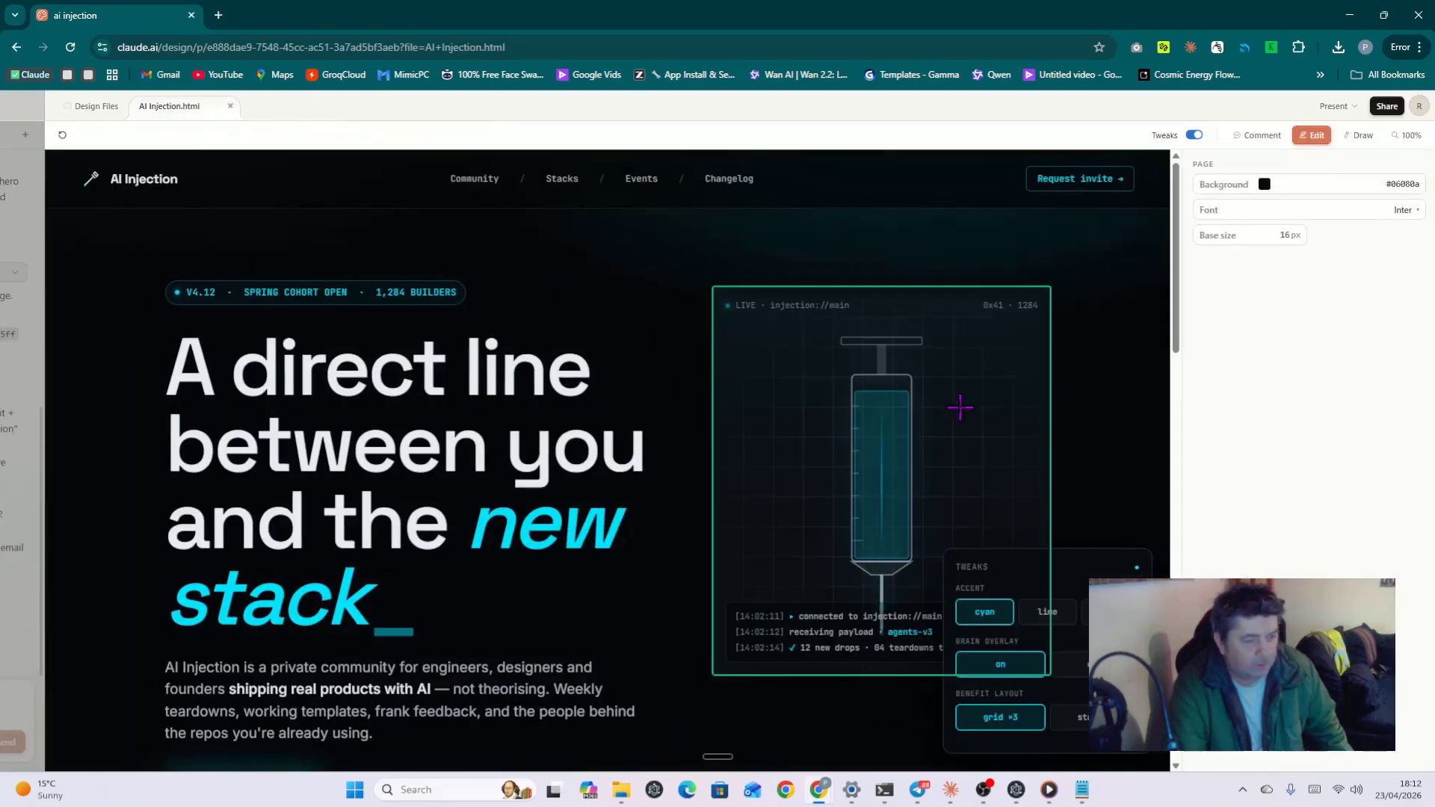
pyautogui.click(1264, 139)
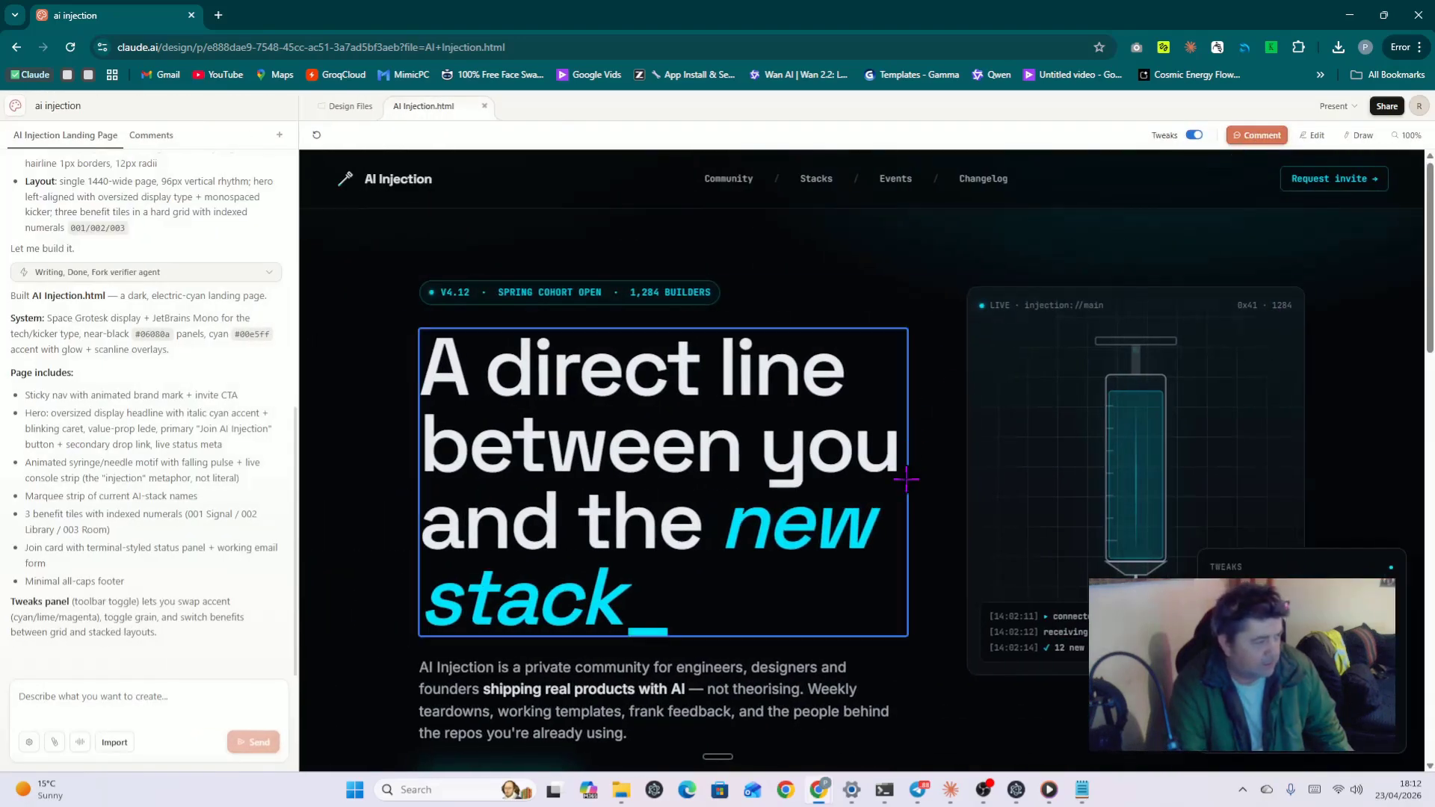
# Step: Turn comment mode off, briefly toggling Comment and Edit on and off
pyautogui.scroll(-3, 929, 718)
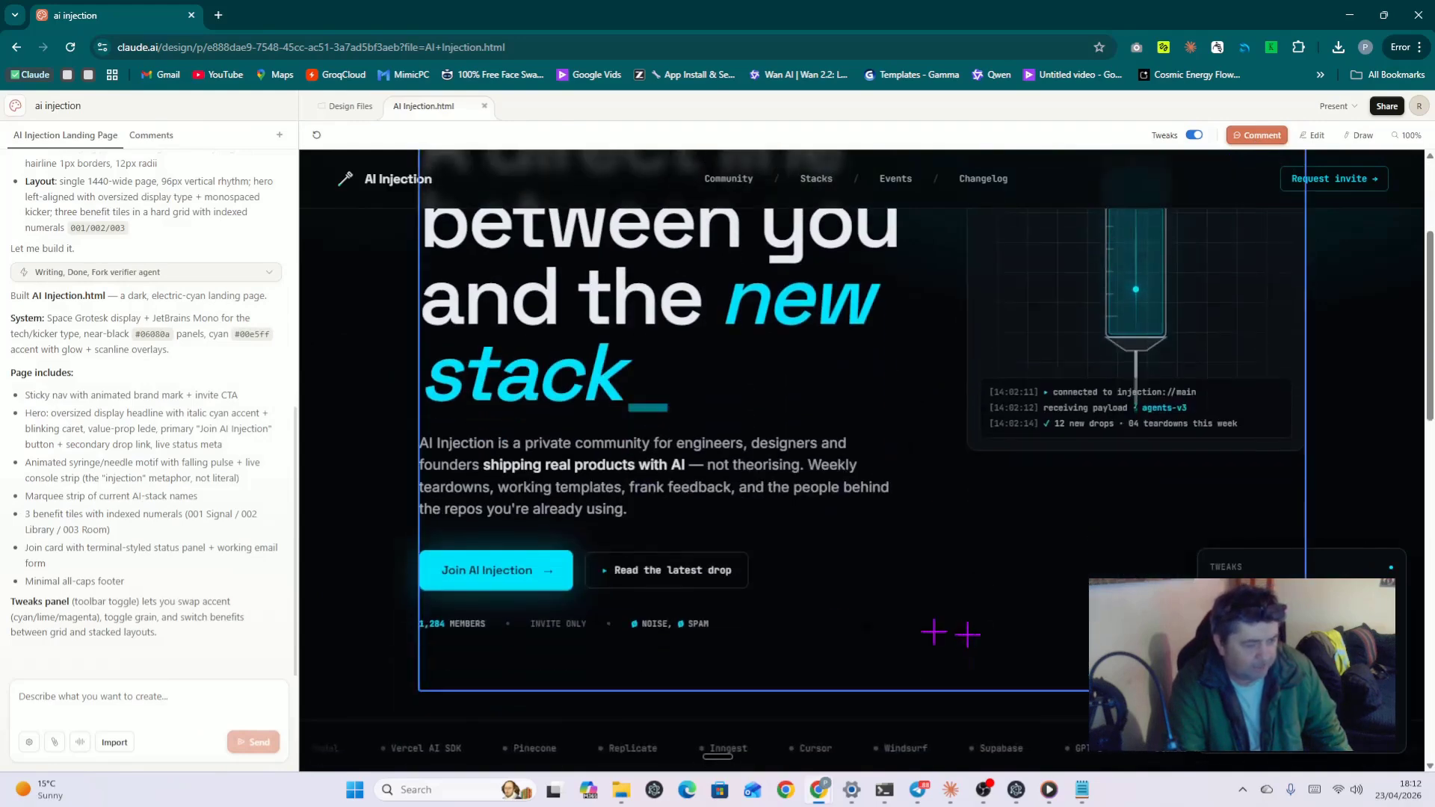
pyautogui.click(1245, 137)
pyautogui.scroll(-4, 886, 625)
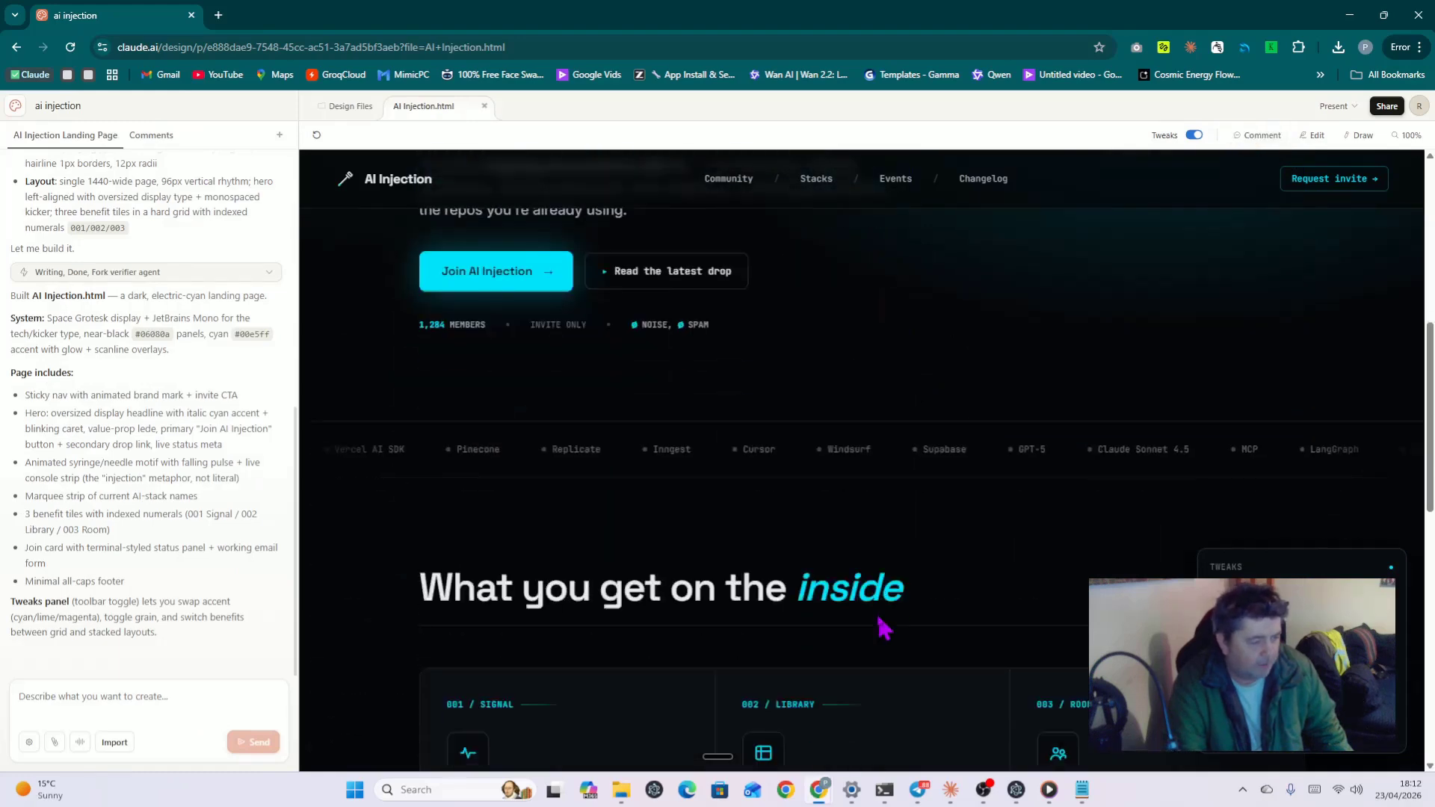
pyautogui.scroll(3, 885, 625)
pyautogui.scroll(4, 884, 620)
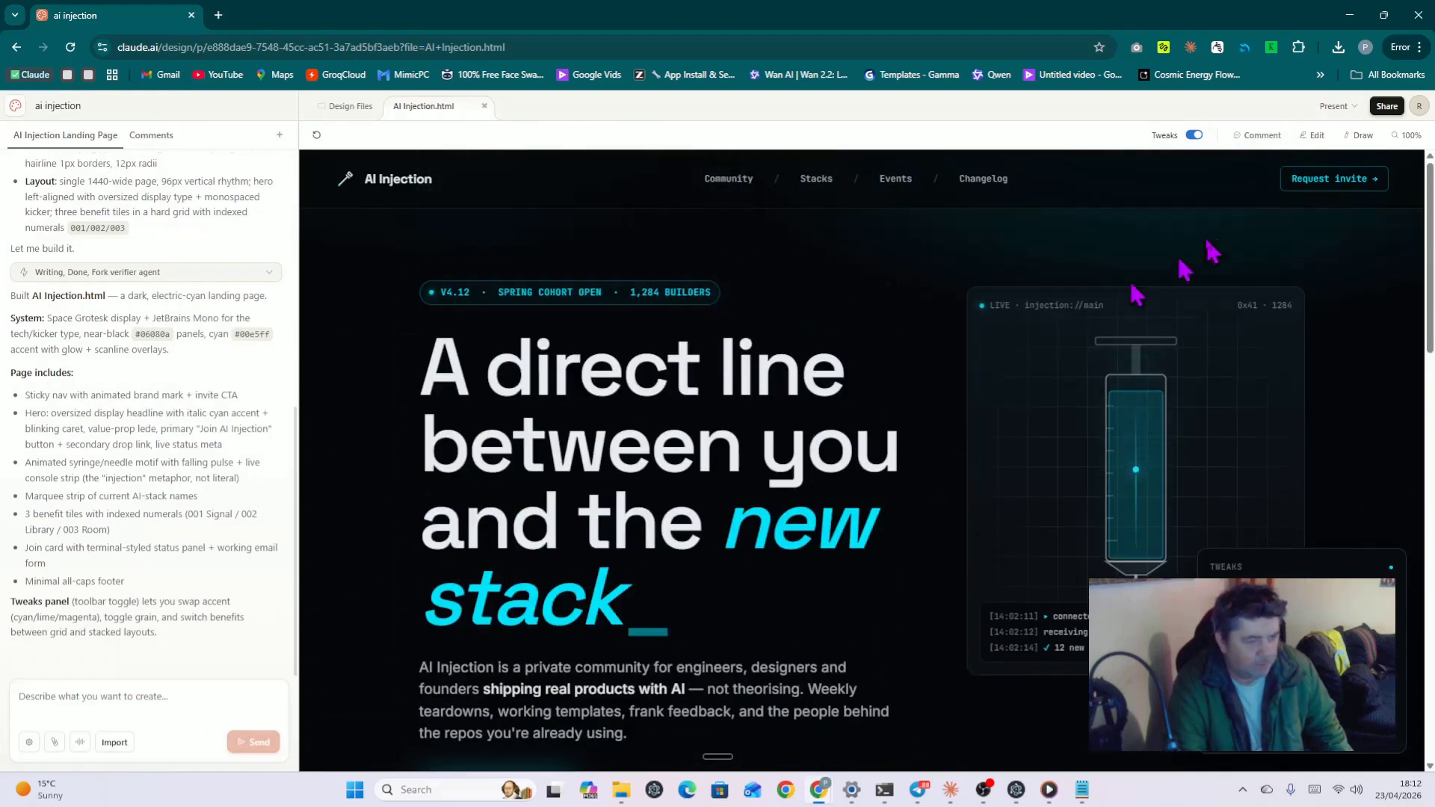
pyautogui.click(1246, 139)
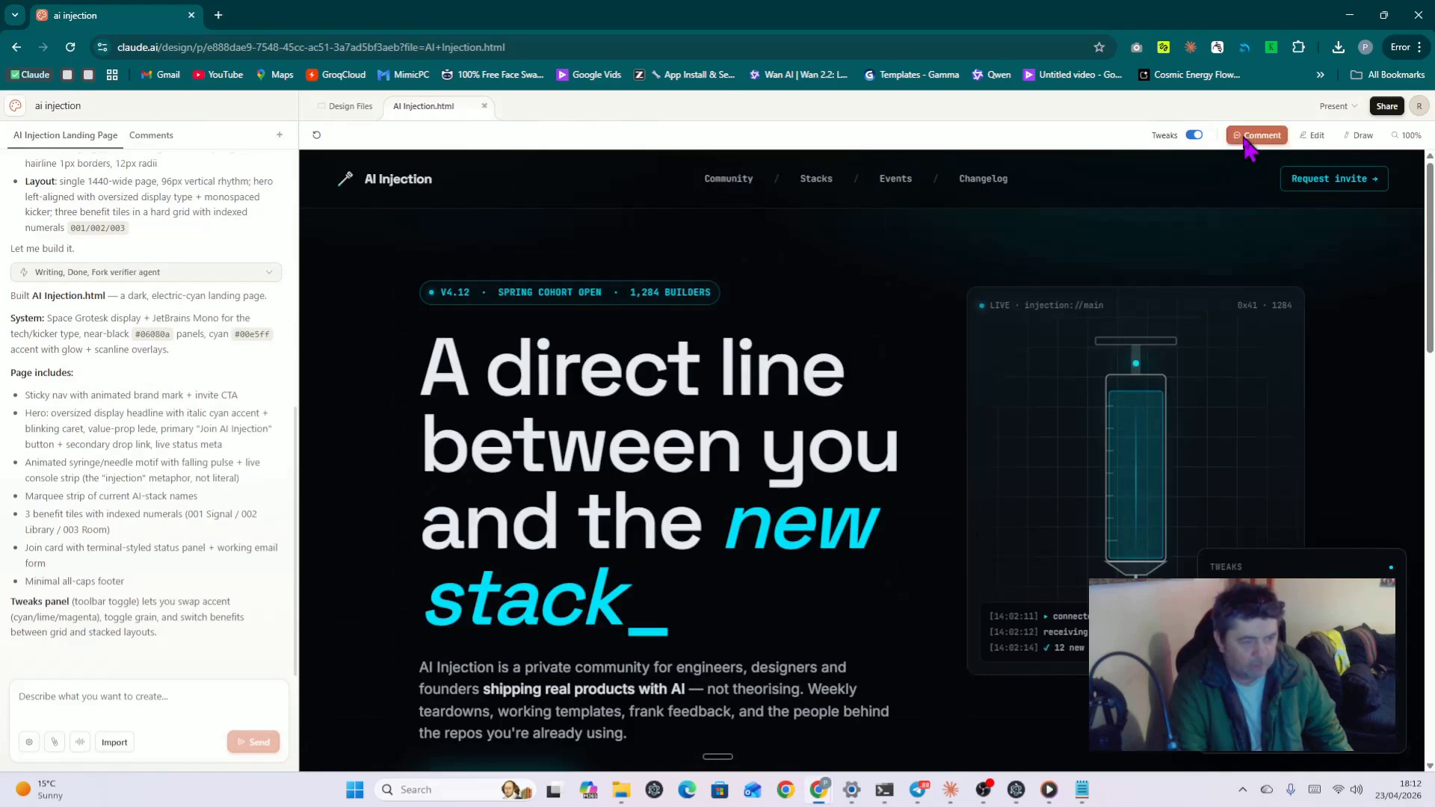
pyautogui.click(1246, 144)
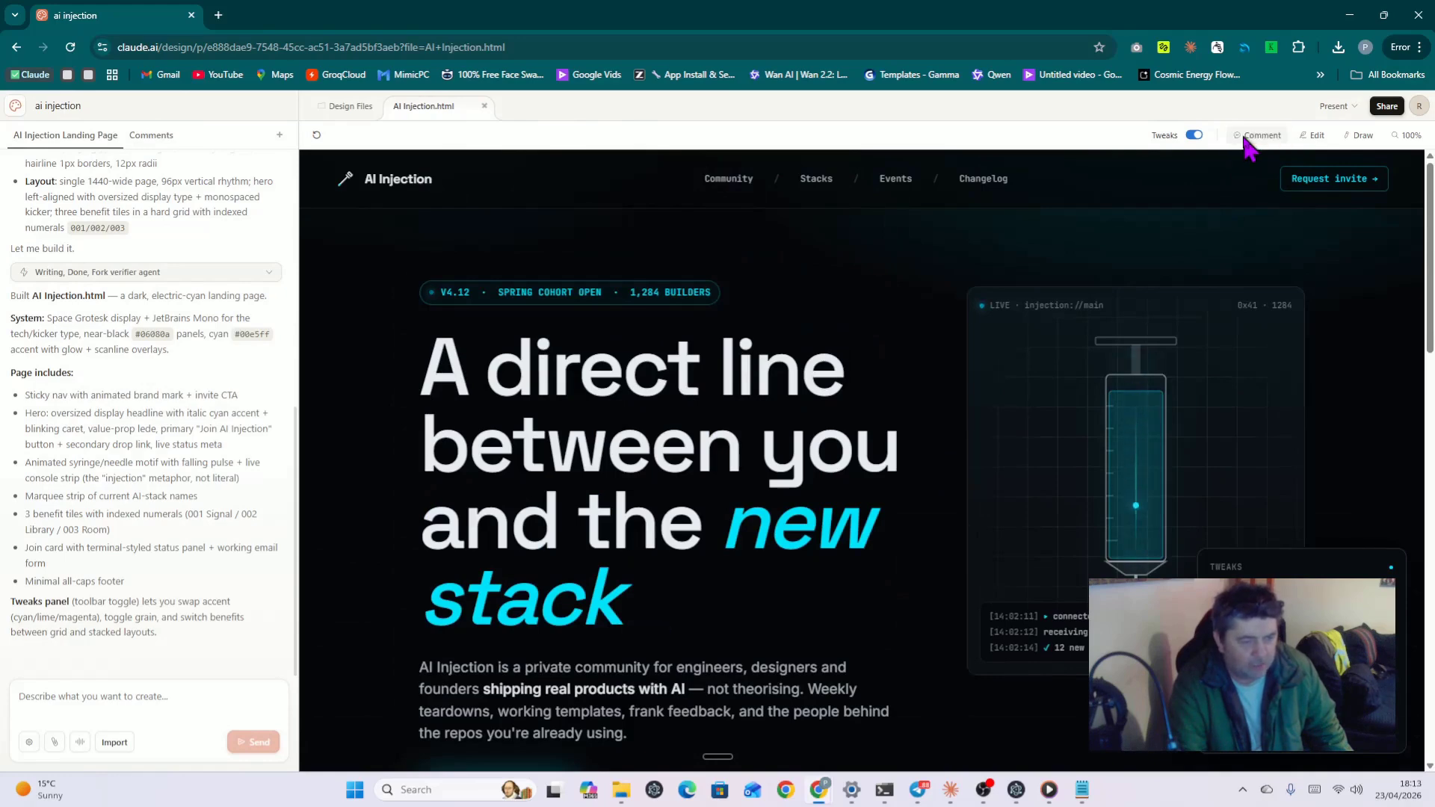
pyautogui.click(1306, 138)
pyautogui.click(1307, 139)
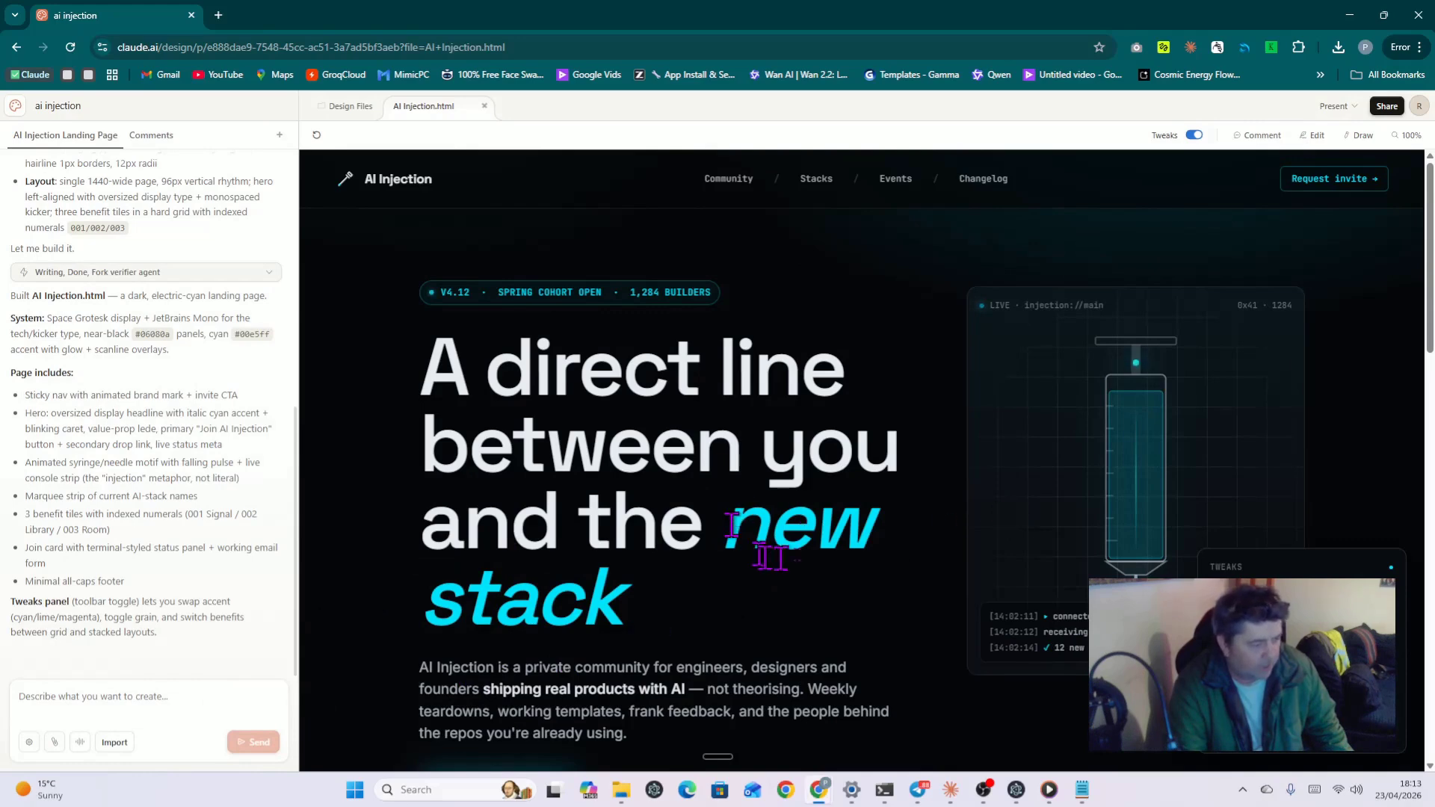
# Step: Scroll the preview from the hero down to the three benefit tiles
pyautogui.scroll(-3, 893, 467)
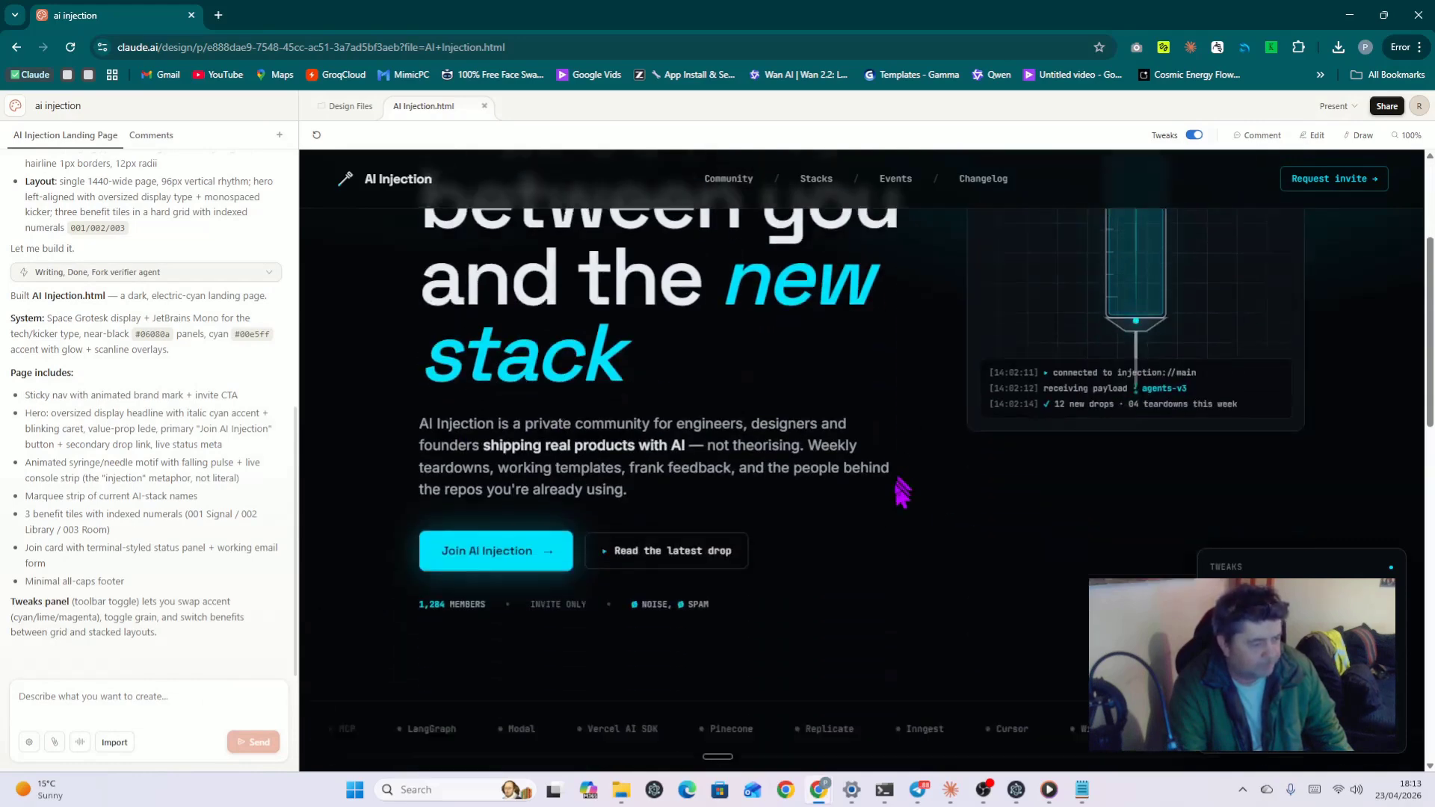
pyautogui.scroll(-12, 903, 492)
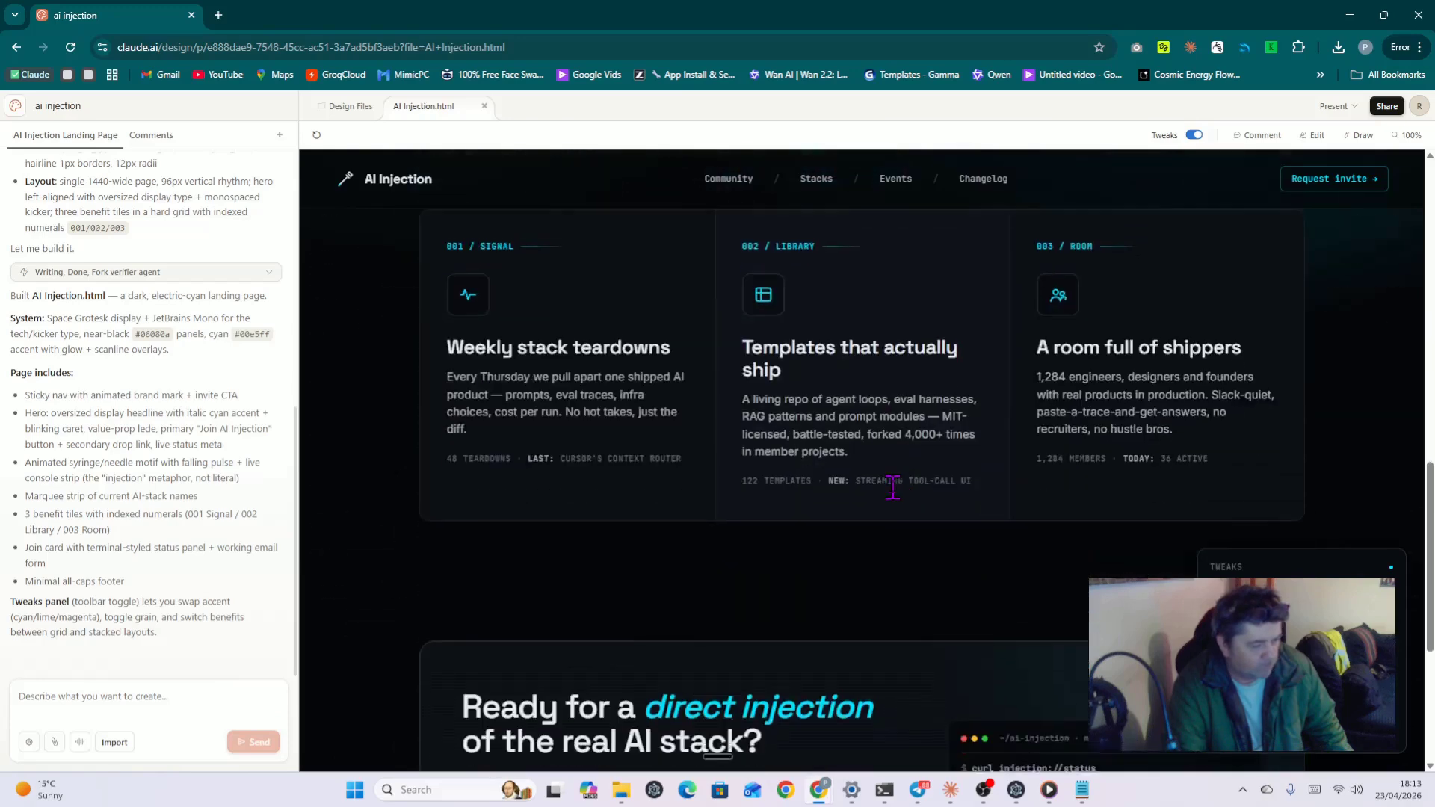
pyautogui.scroll(-5, 893, 487)
pyautogui.scroll(10, 985, 562)
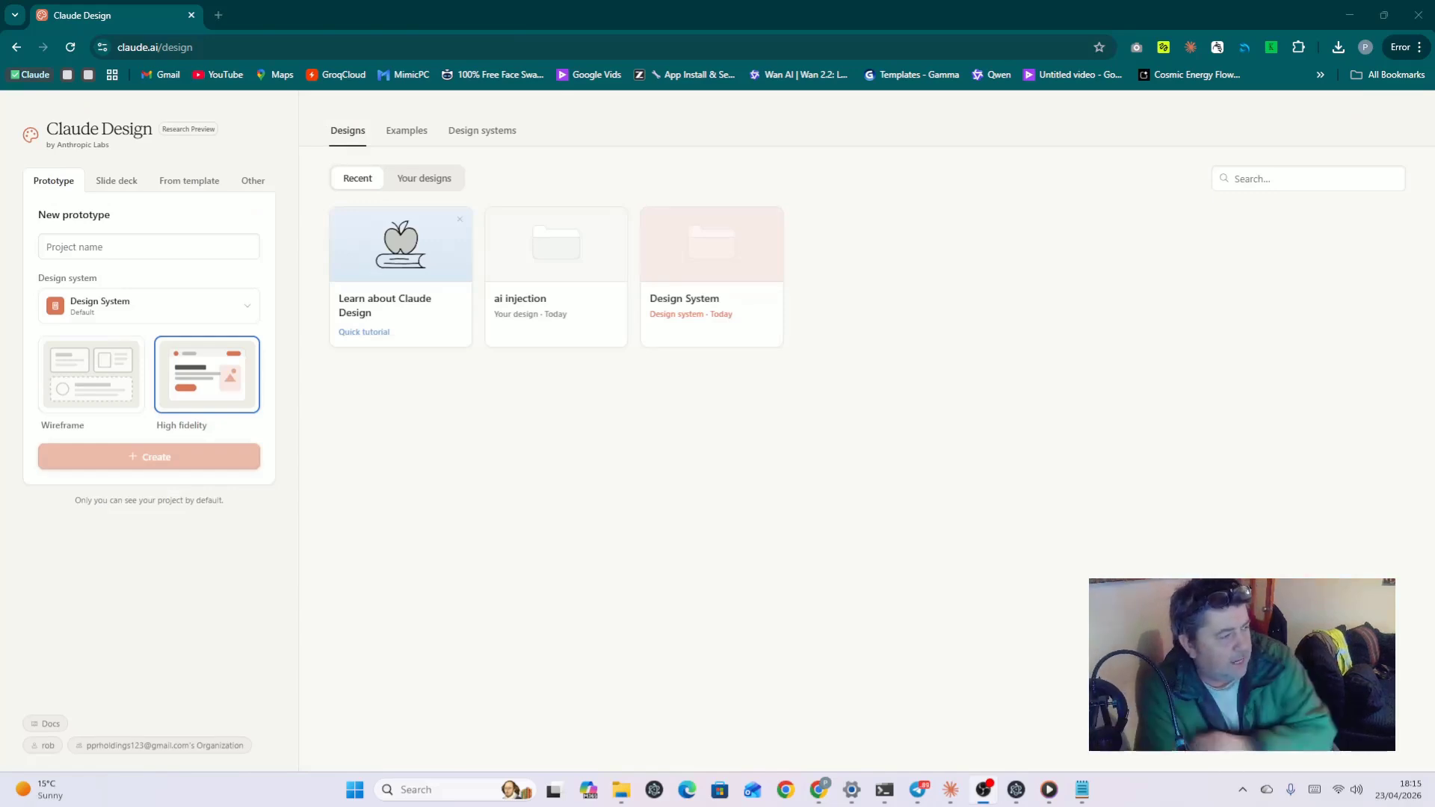
pyautogui.click(597, 279)
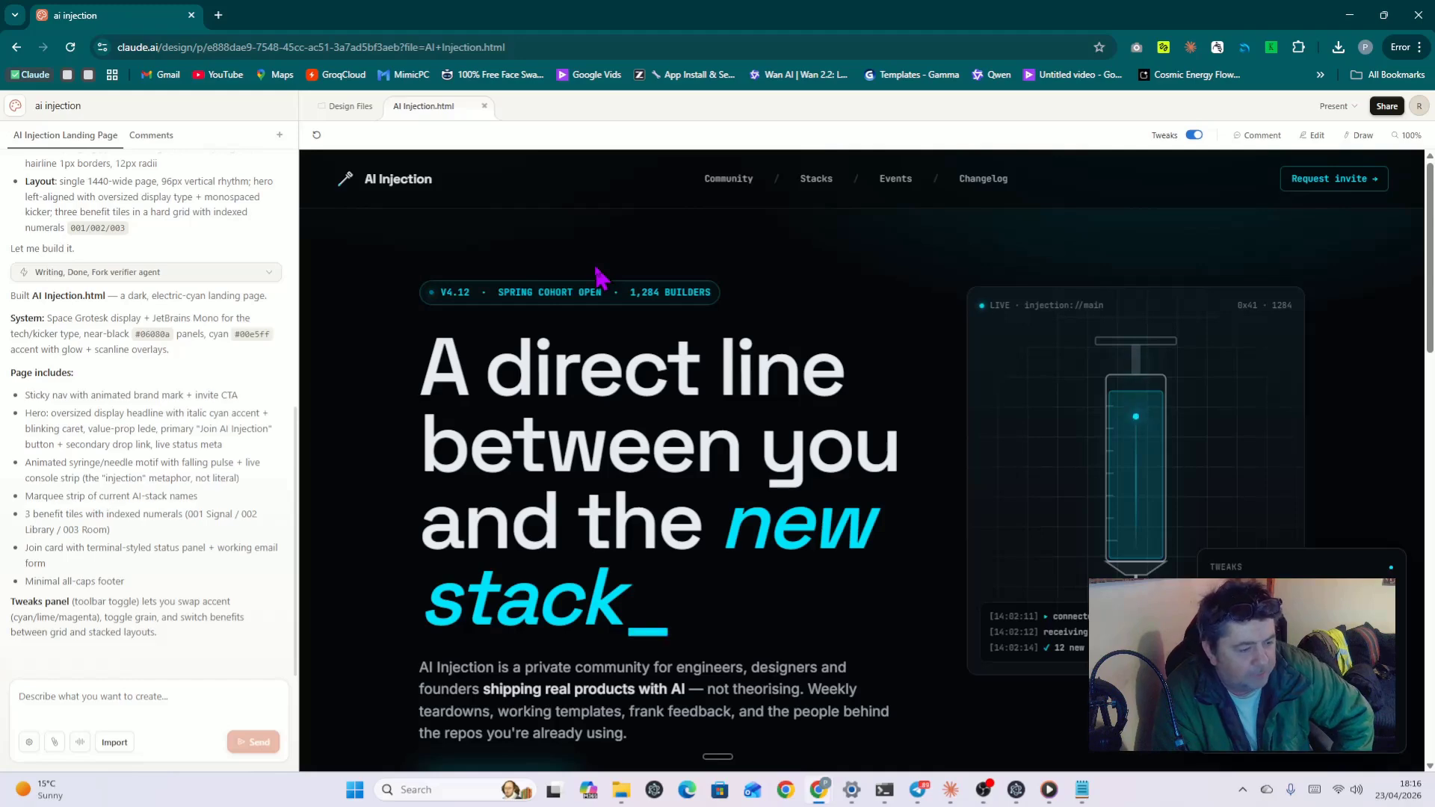
pyautogui.click(16, 109)
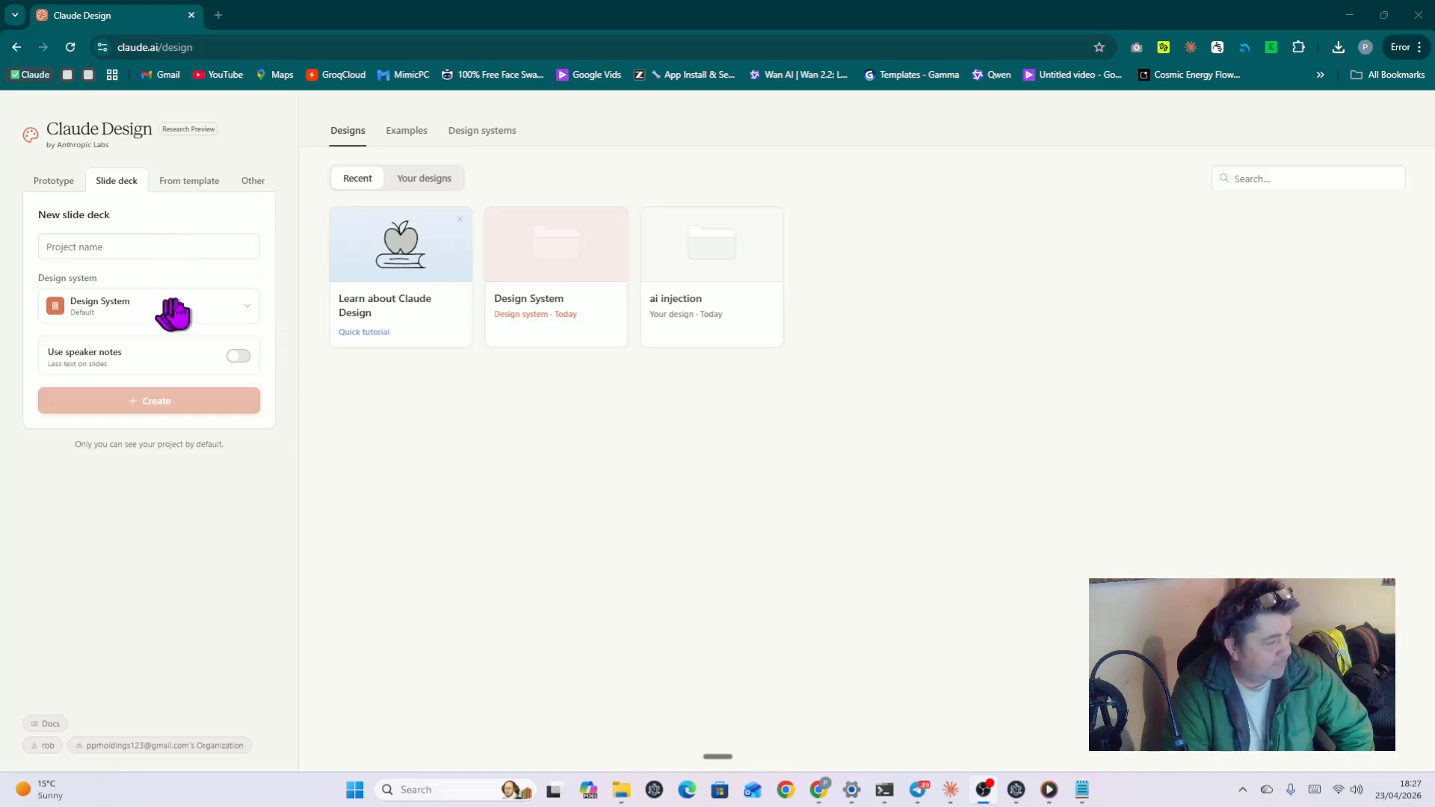
pyautogui.click(213, 314)
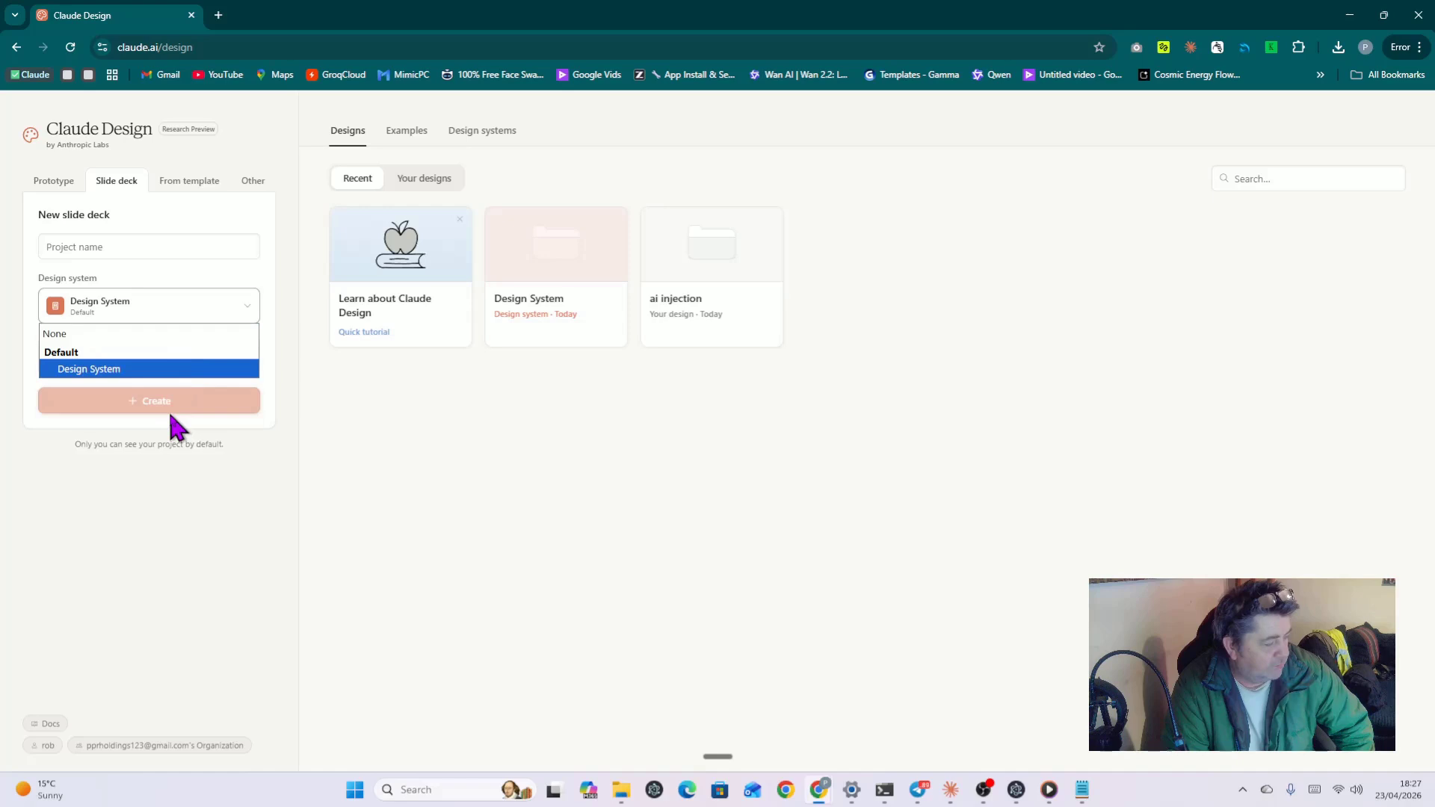
pyautogui.click(201, 272)
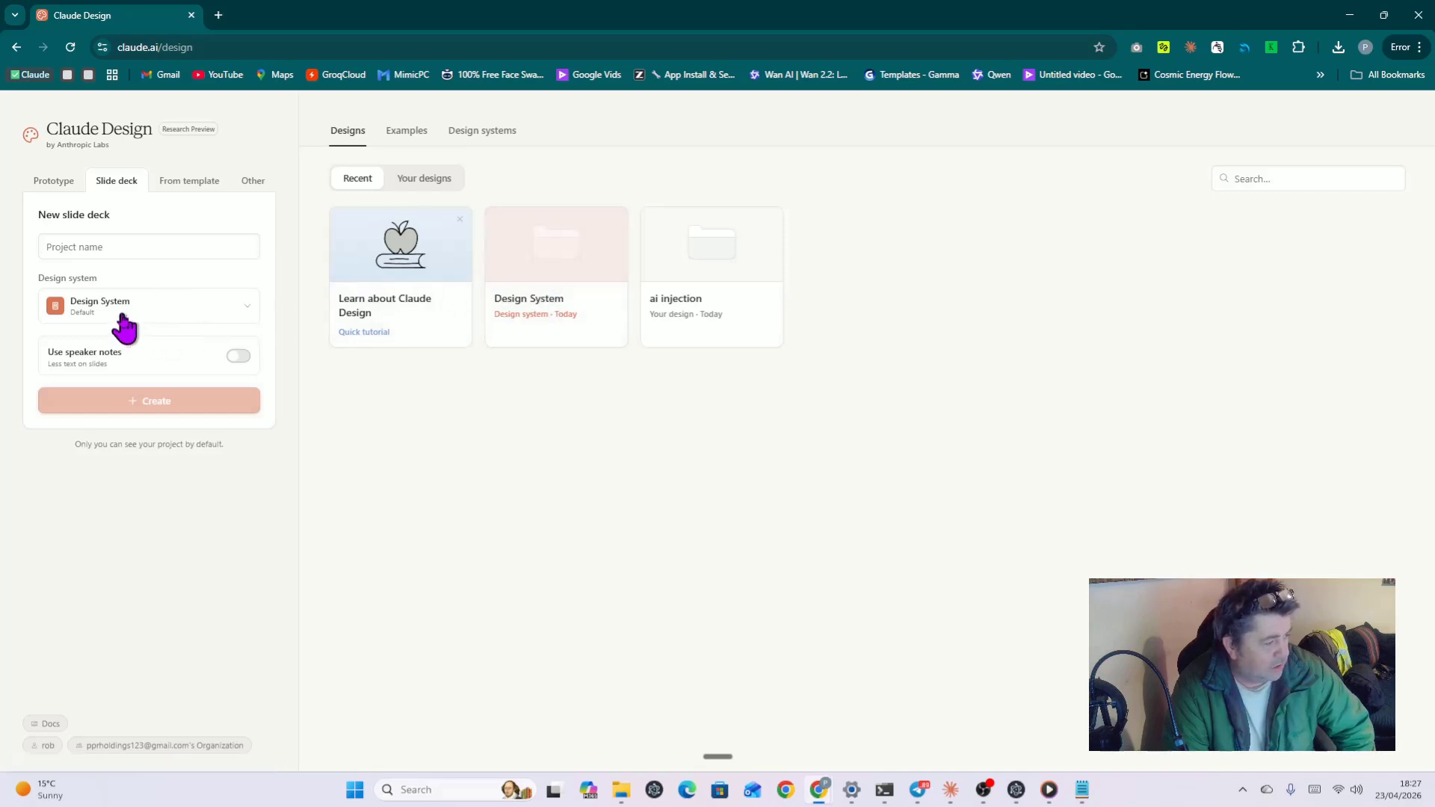
# Step: Open the Design System card and work through its setup form
pyautogui.click(567, 267)
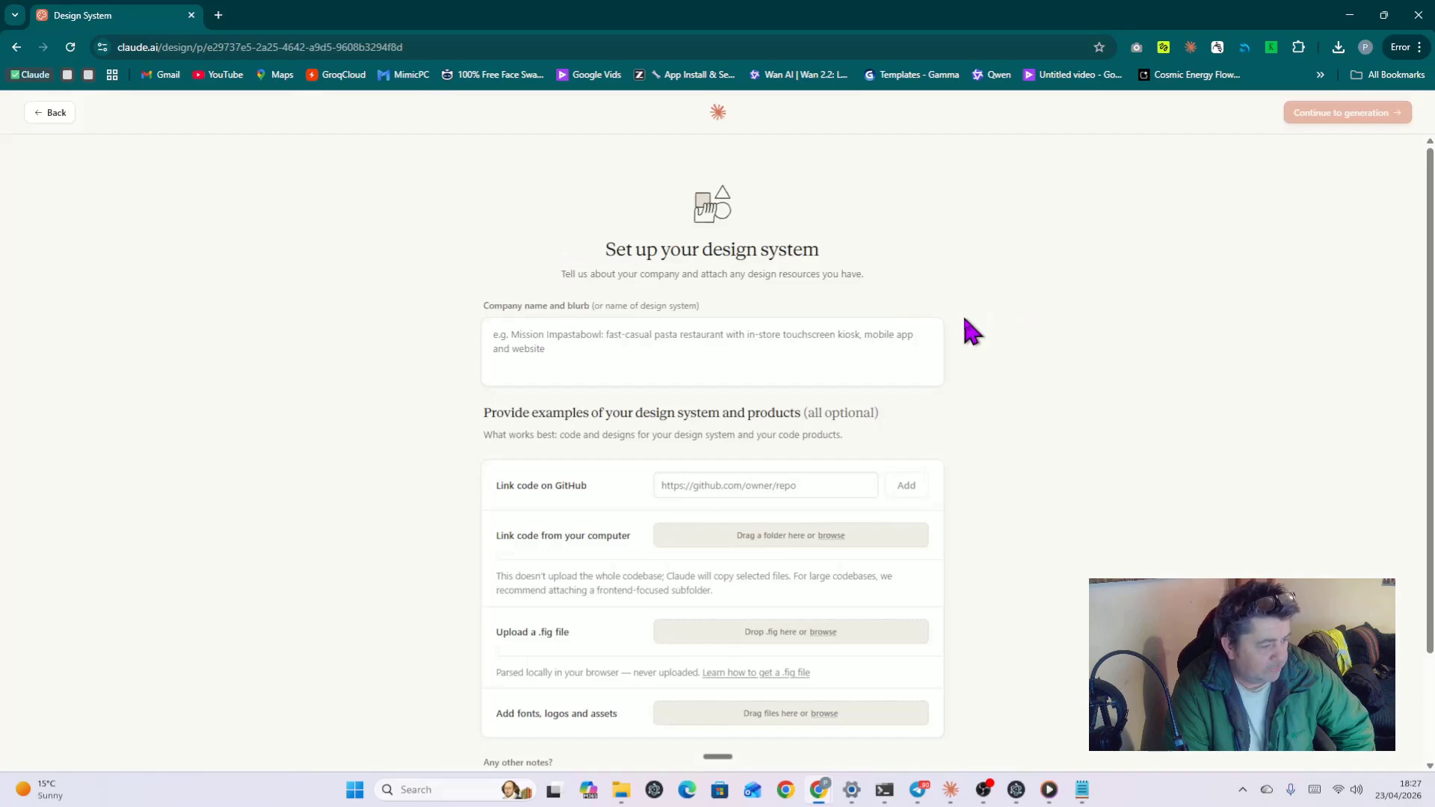
pyautogui.scroll(-2, 972, 331)
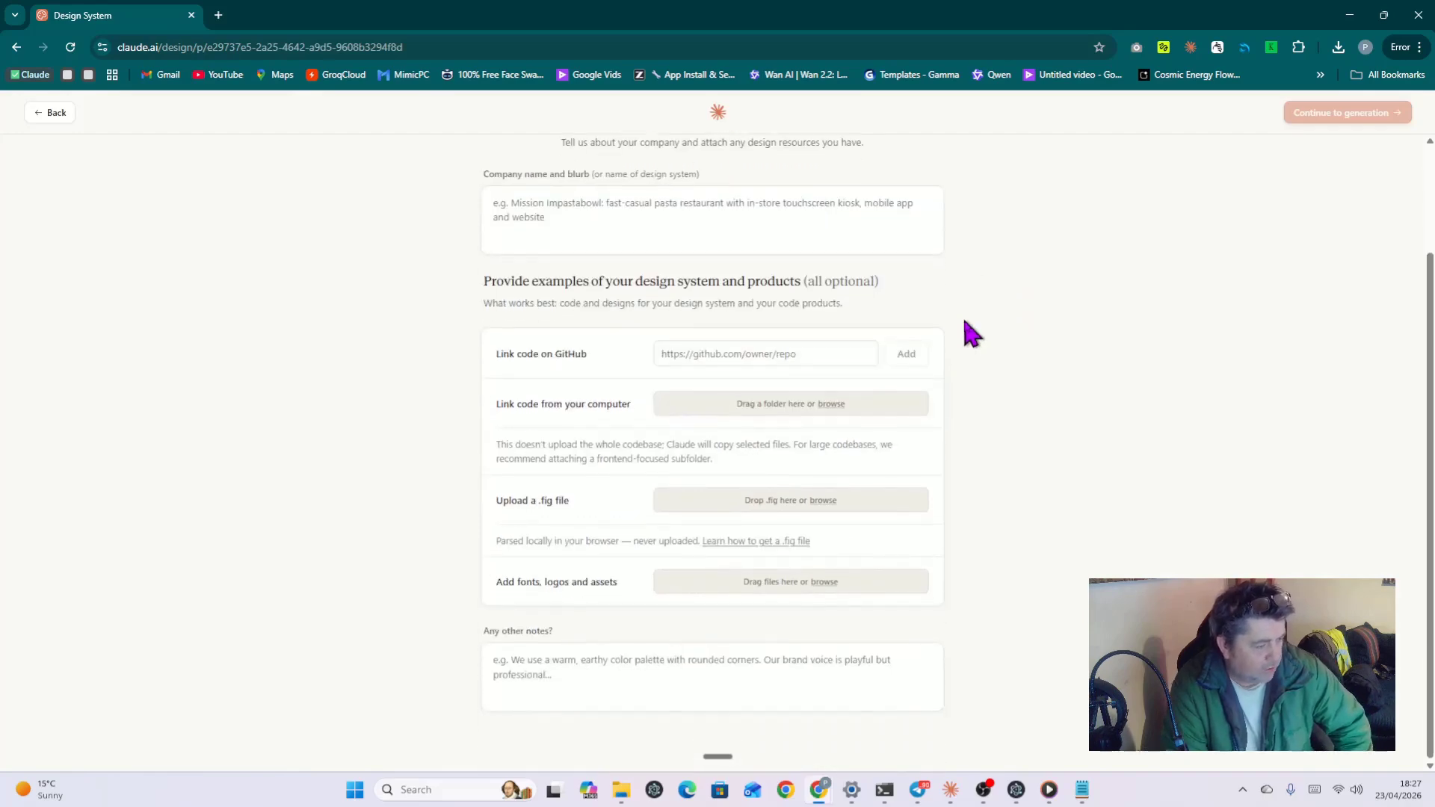
pyautogui.scroll(1, 974, 372)
pyautogui.scroll(-1, 974, 372)
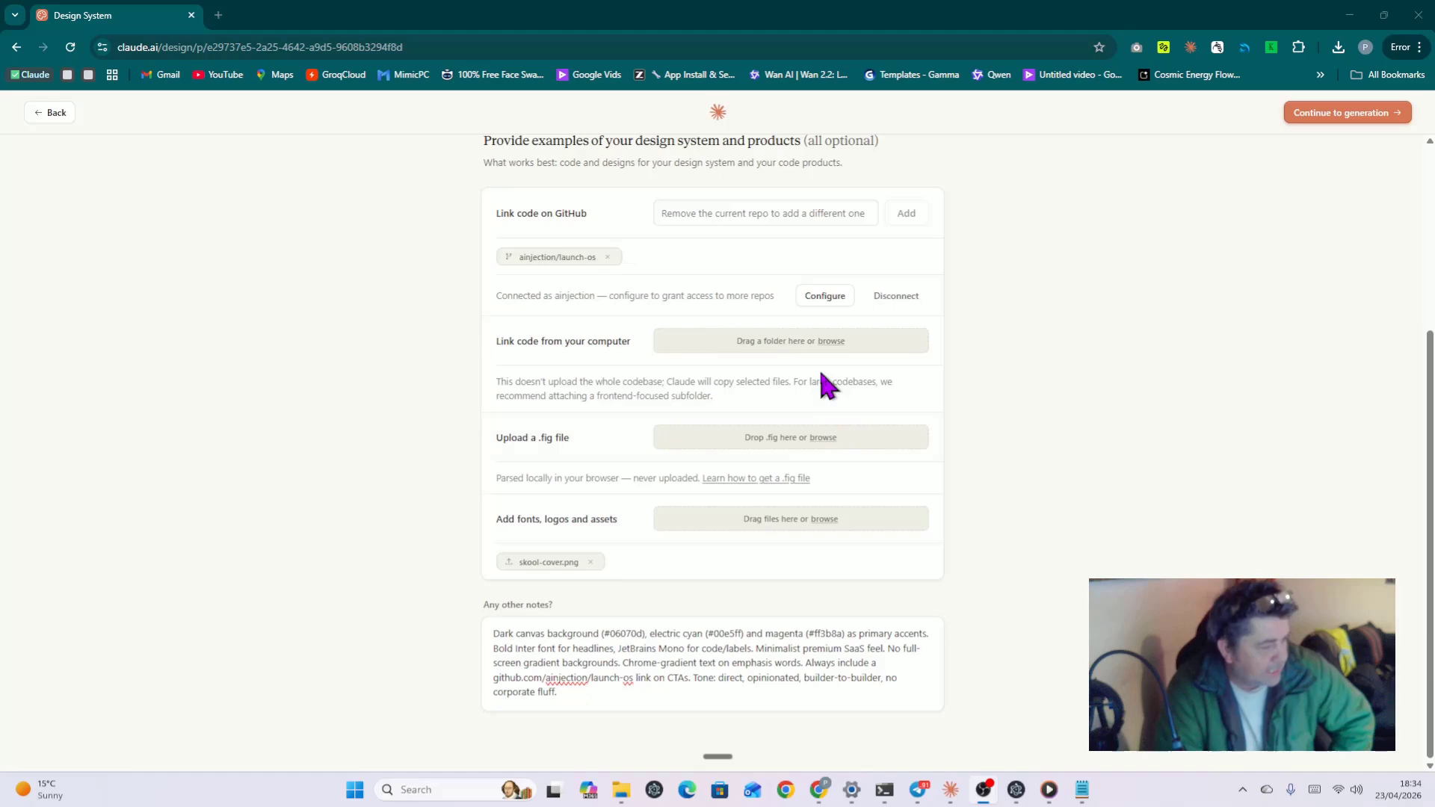
pyautogui.scroll(2, 799, 269)
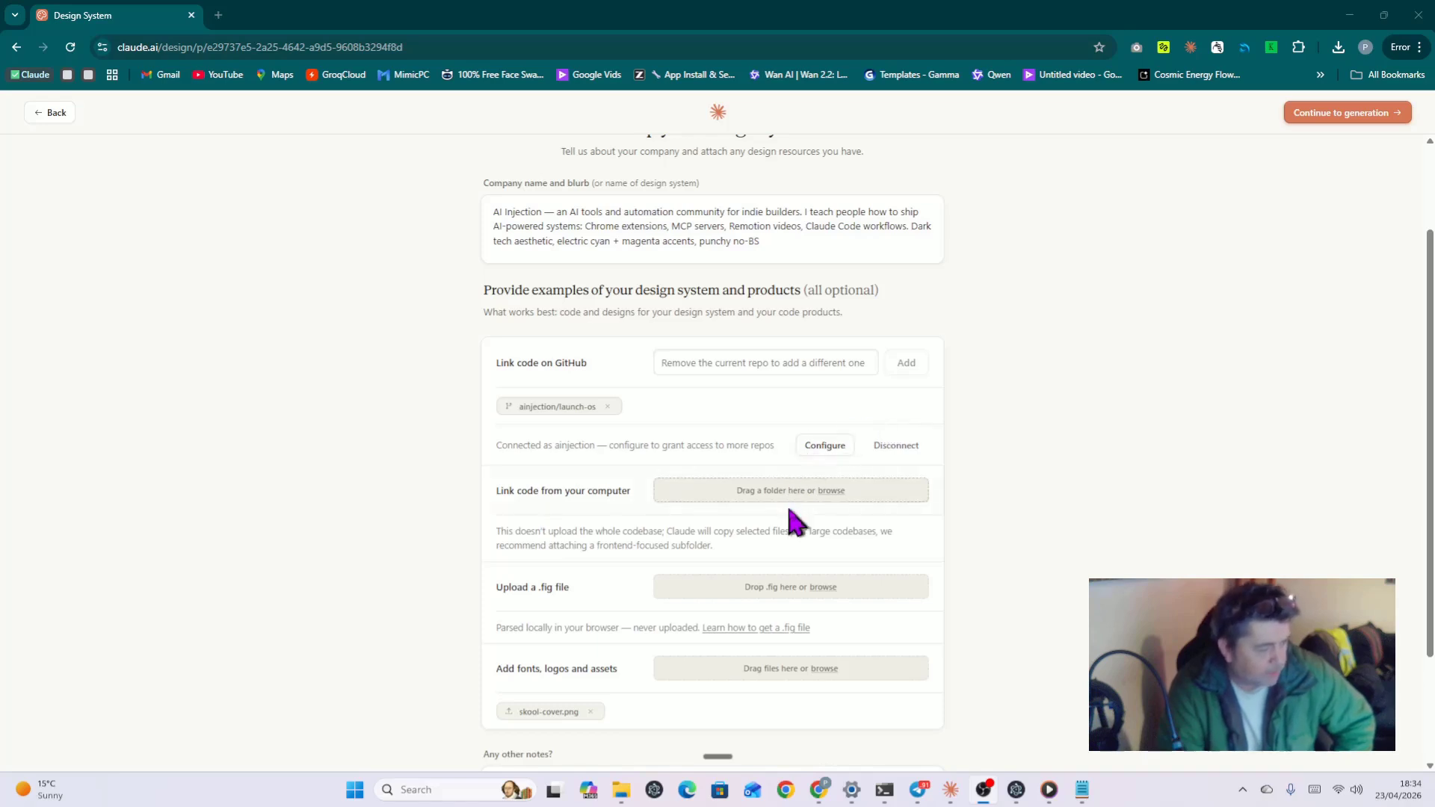
pyautogui.scroll(-2, 855, 516)
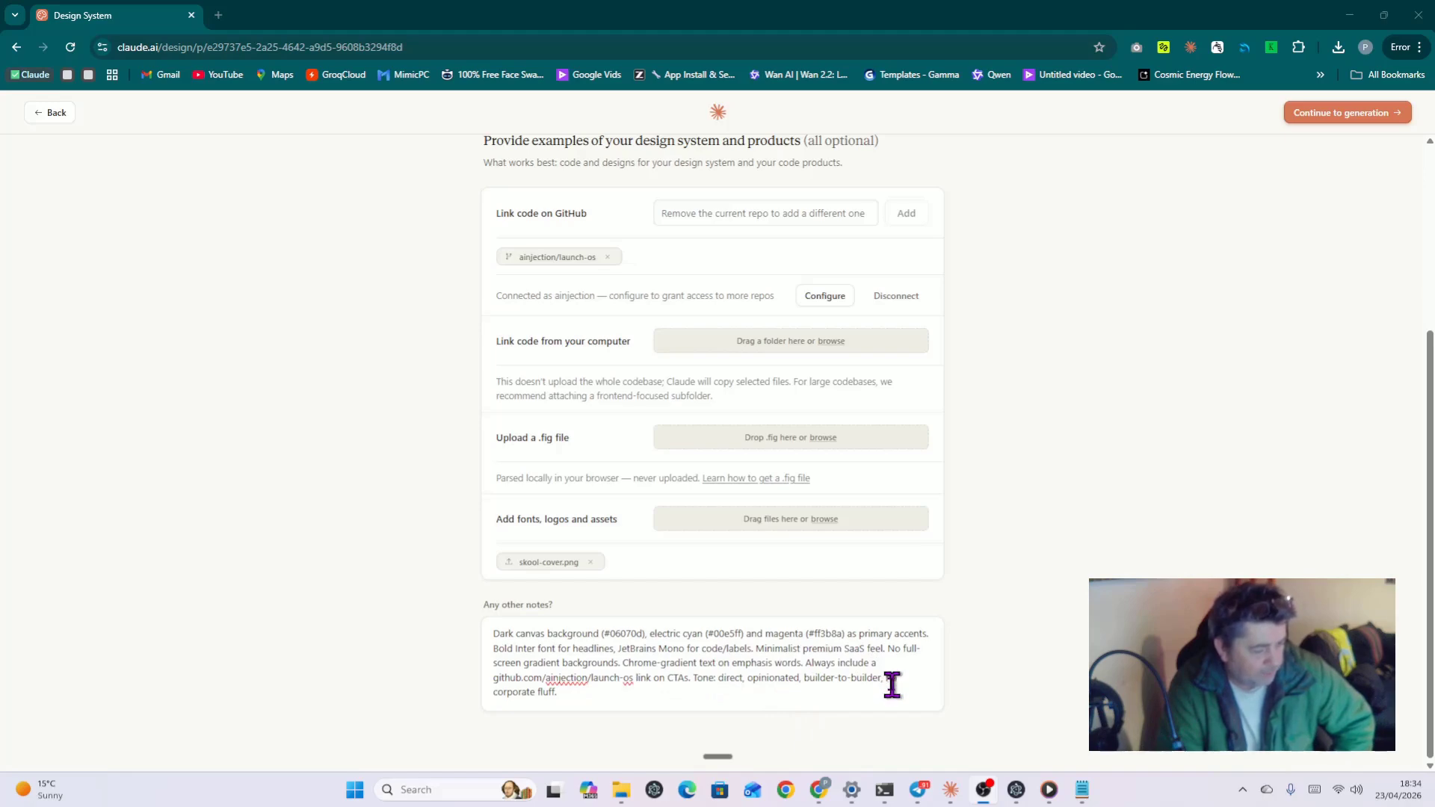
# Step: Launch generation of the AI Injection design system, accepting the 5-minute notice
pyautogui.click(1324, 116)
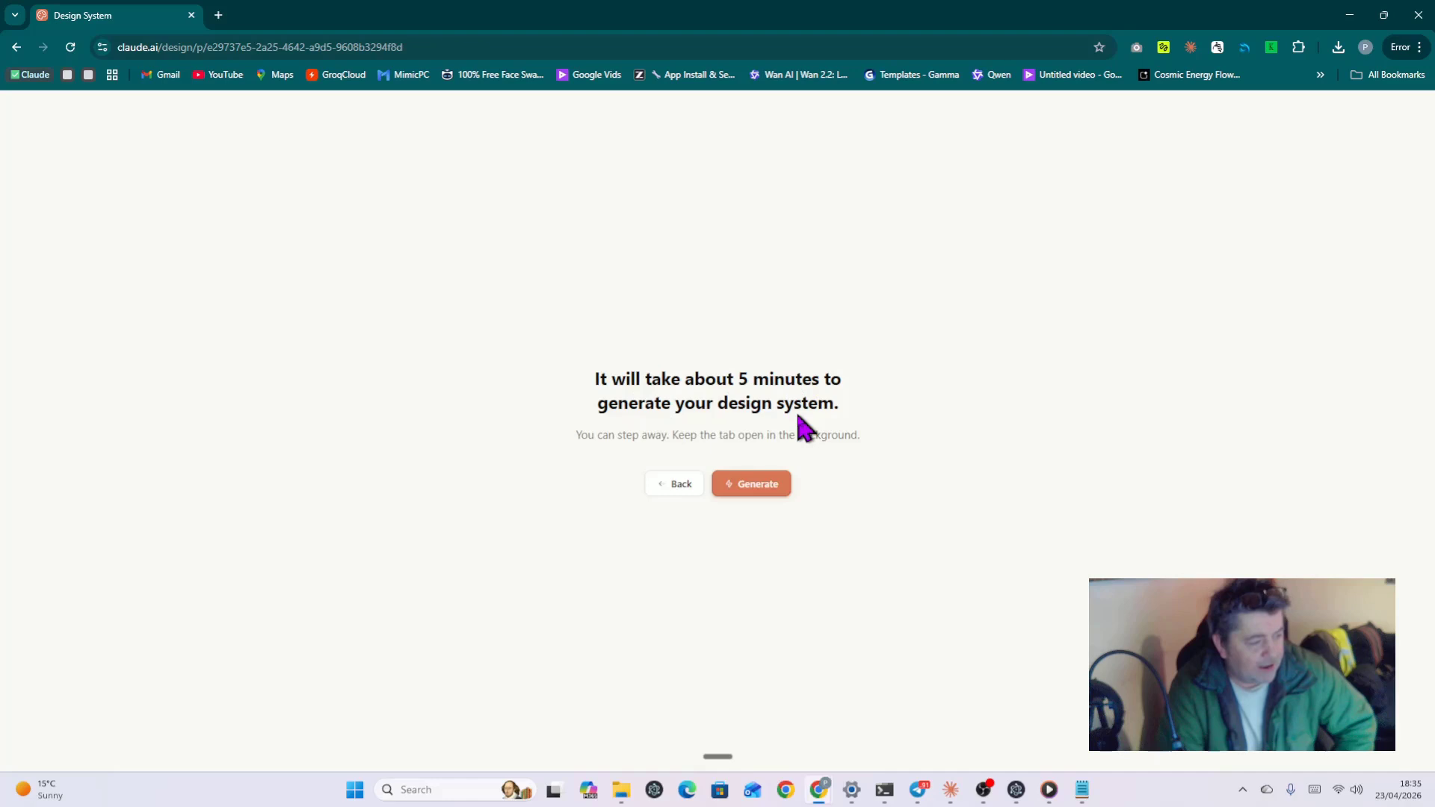
pyautogui.click(746, 494)
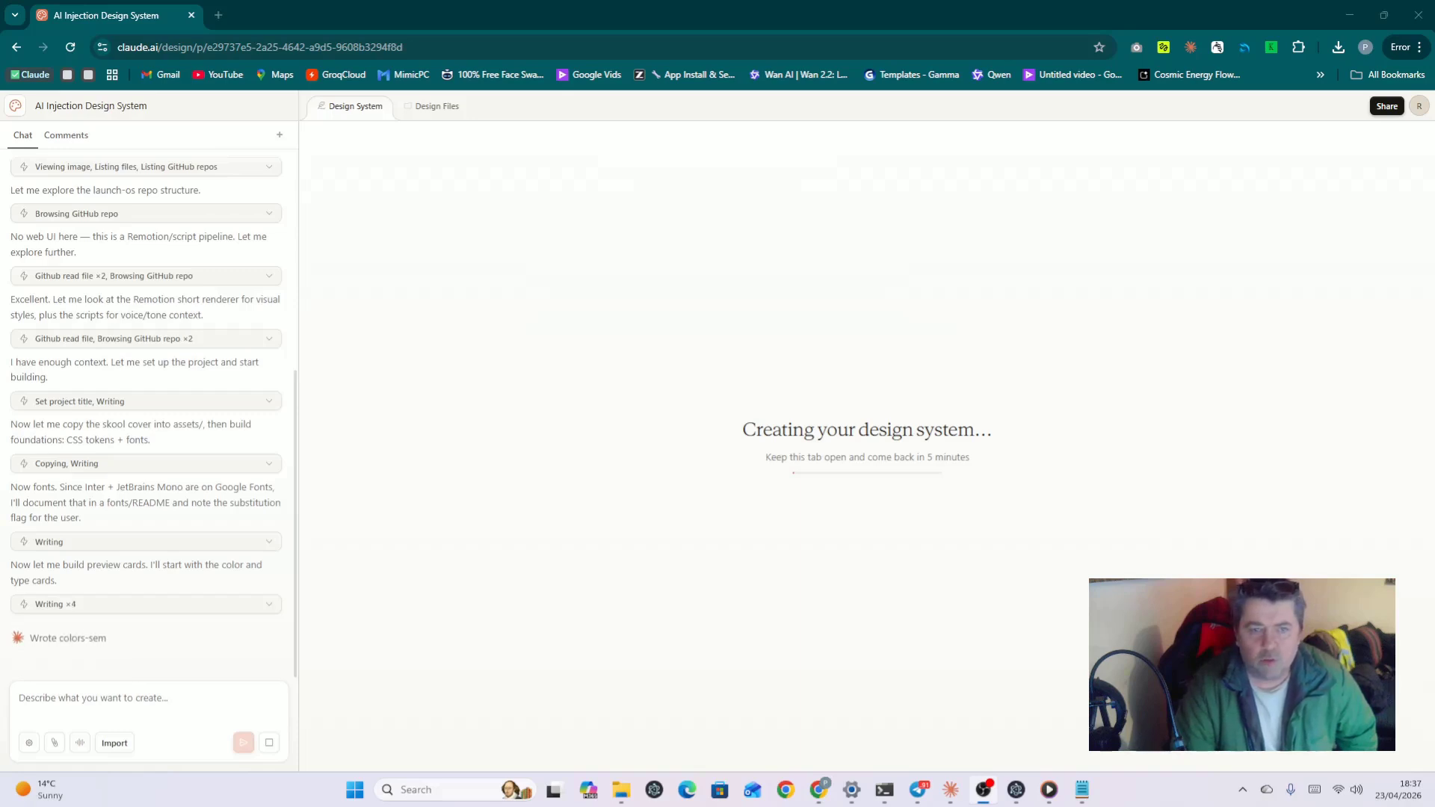
# Step: Center the Claude usage settings window and maximise it to full screen
pyautogui.moveTo(1434, 153); pyautogui.dragTo(736, 154)
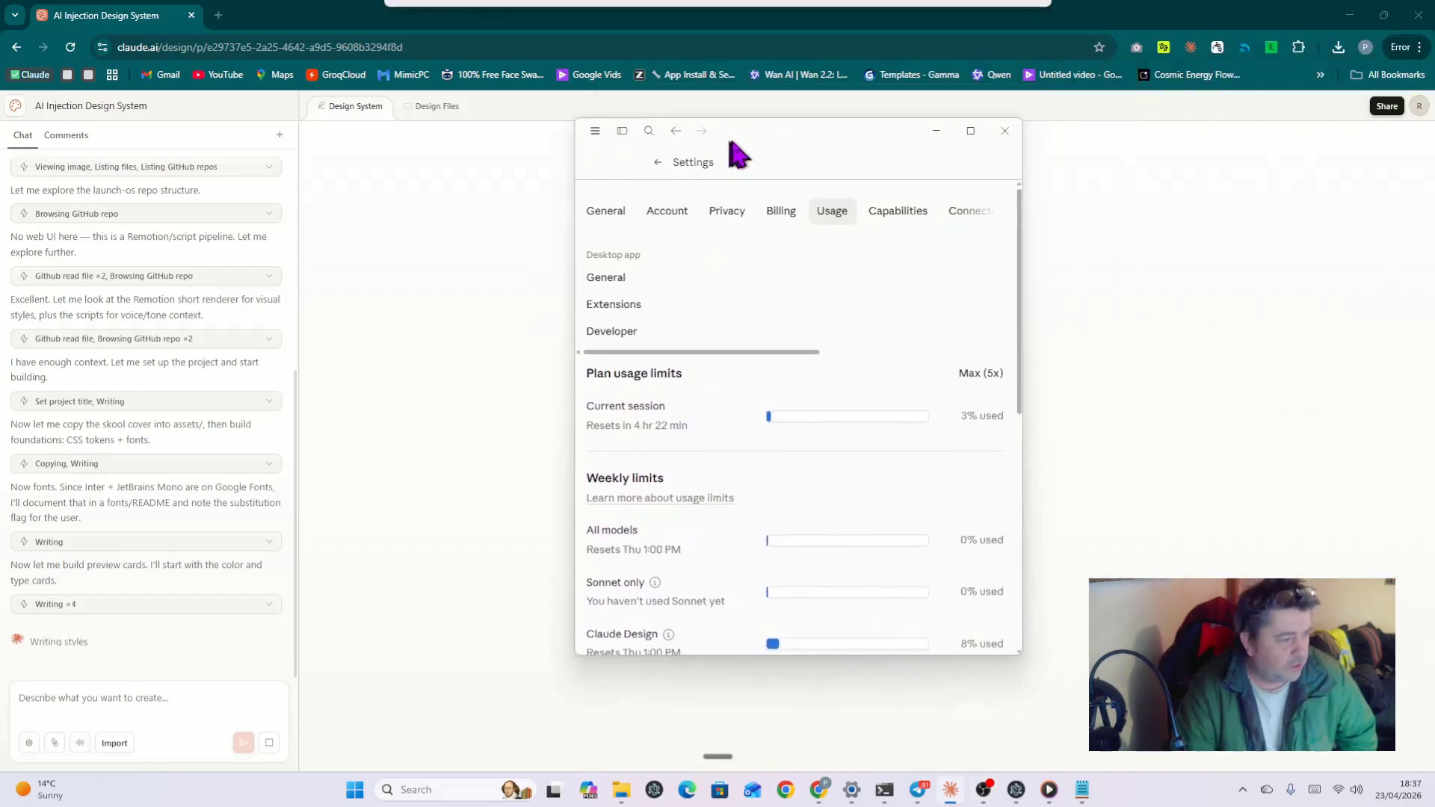
pyautogui.click(971, 131)
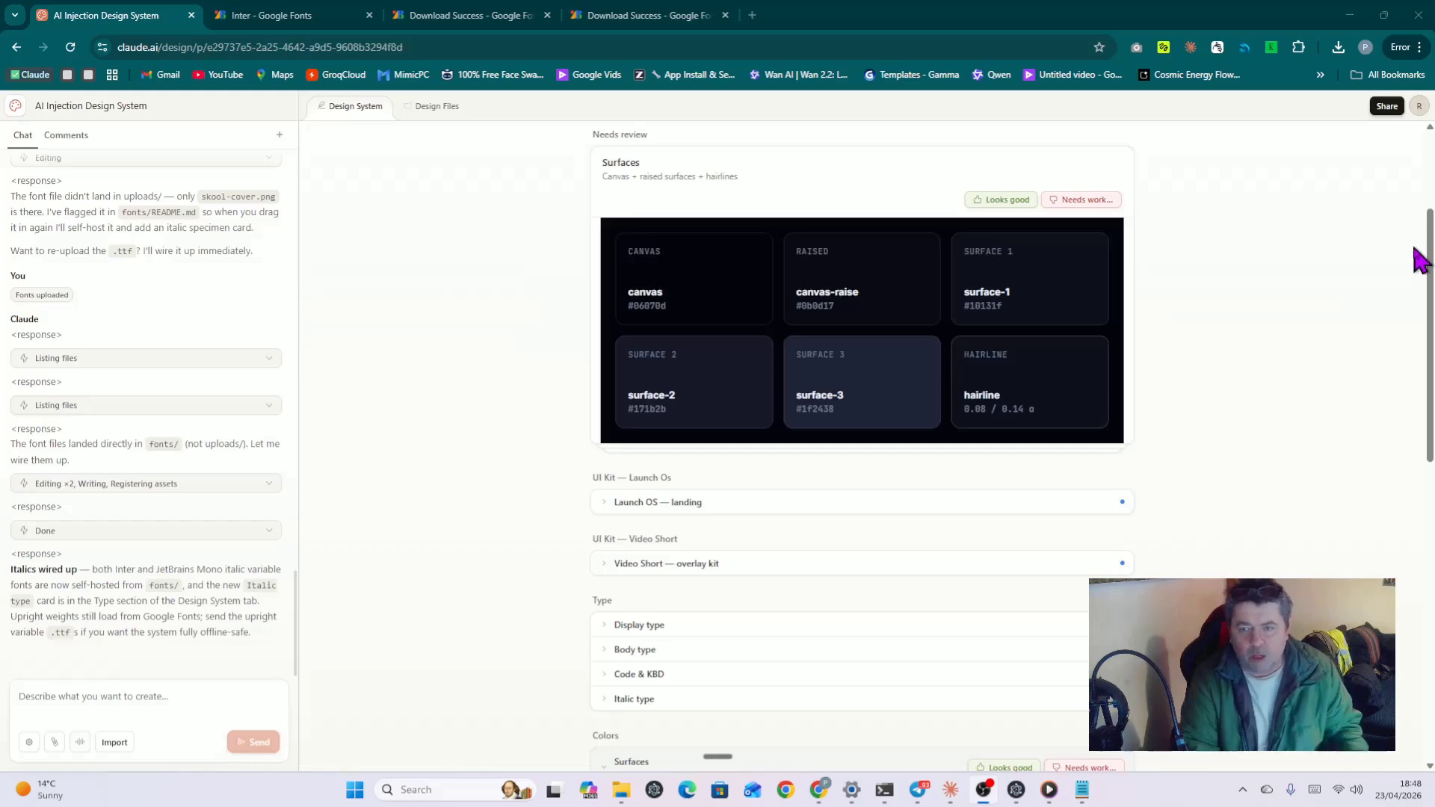
# Step: Scroll to the top of the review and switch to the Google Fonts download-successful pages
pyautogui.scroll(3, 1025, 311)
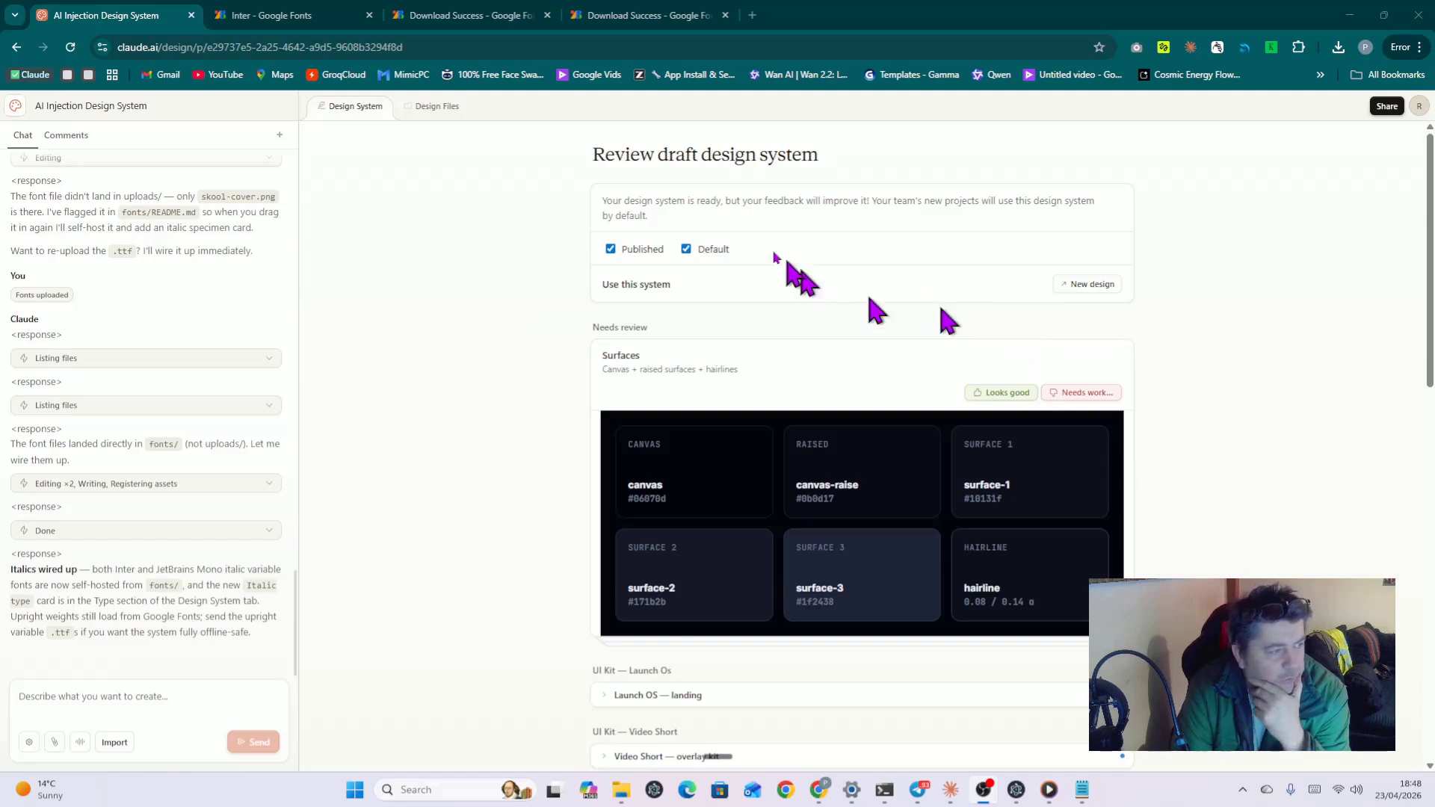
pyautogui.click(631, 18)
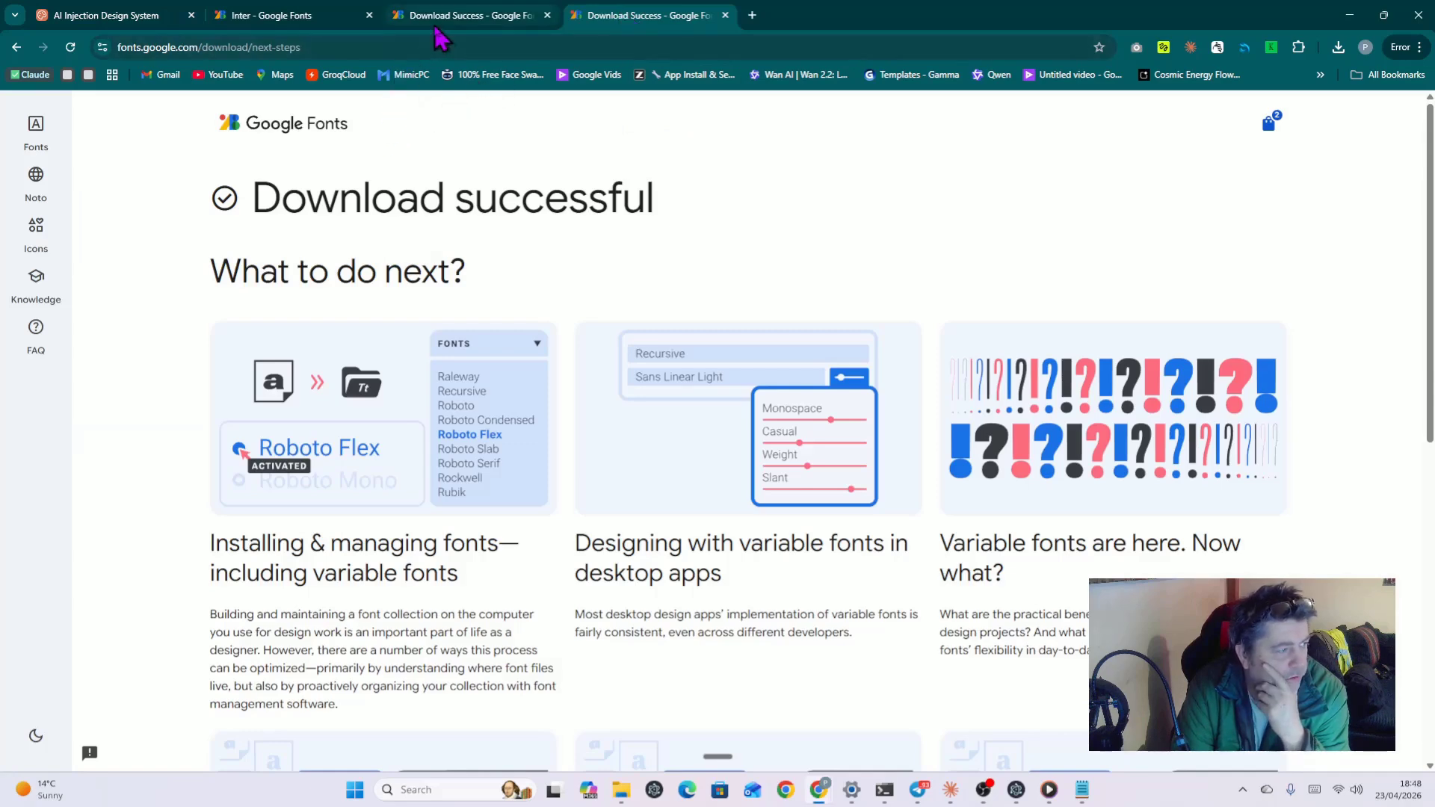
pyautogui.click(455, 23)
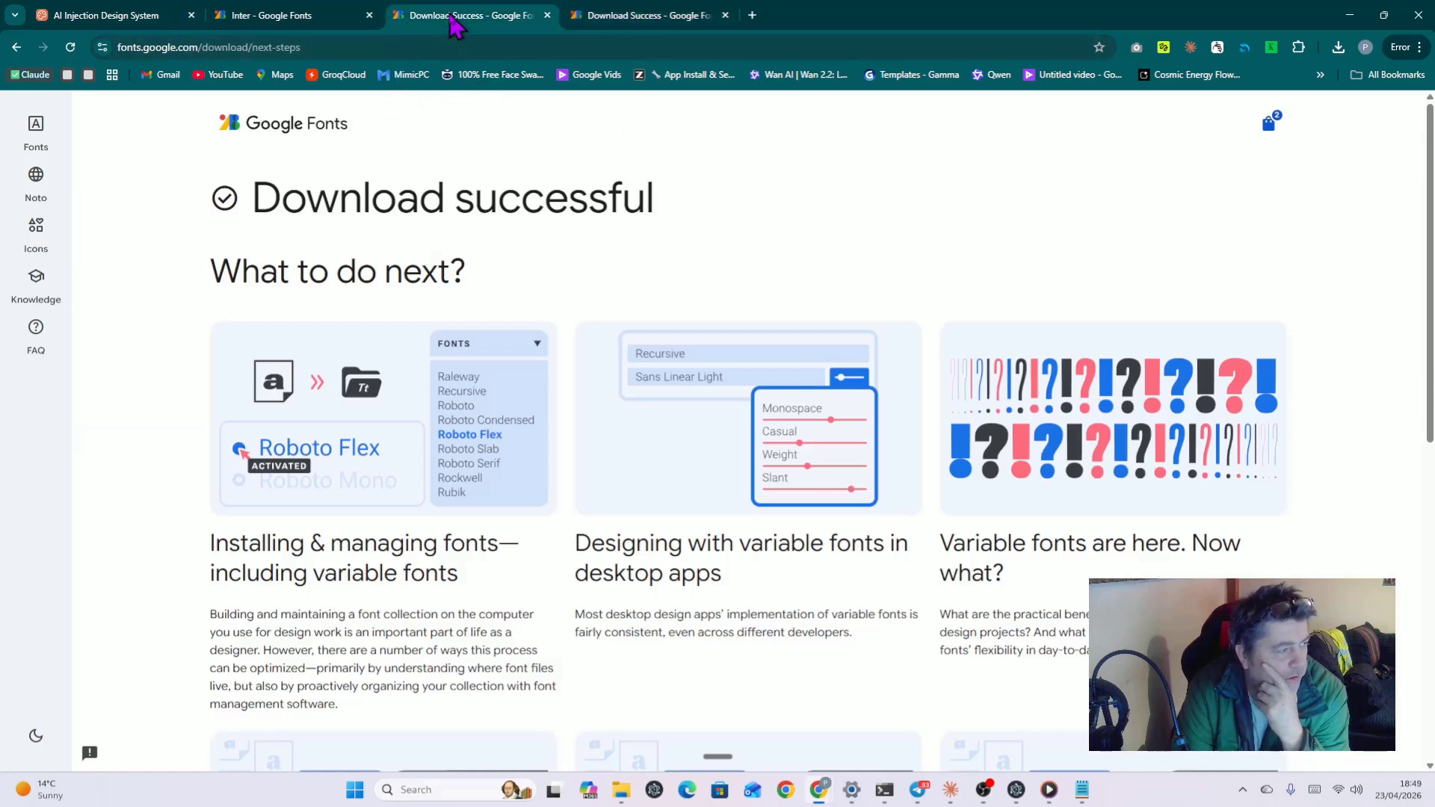
# Step: Check the two selected fonts on the Inter page, then close the selection and both download pages
pyautogui.click(329, 17)
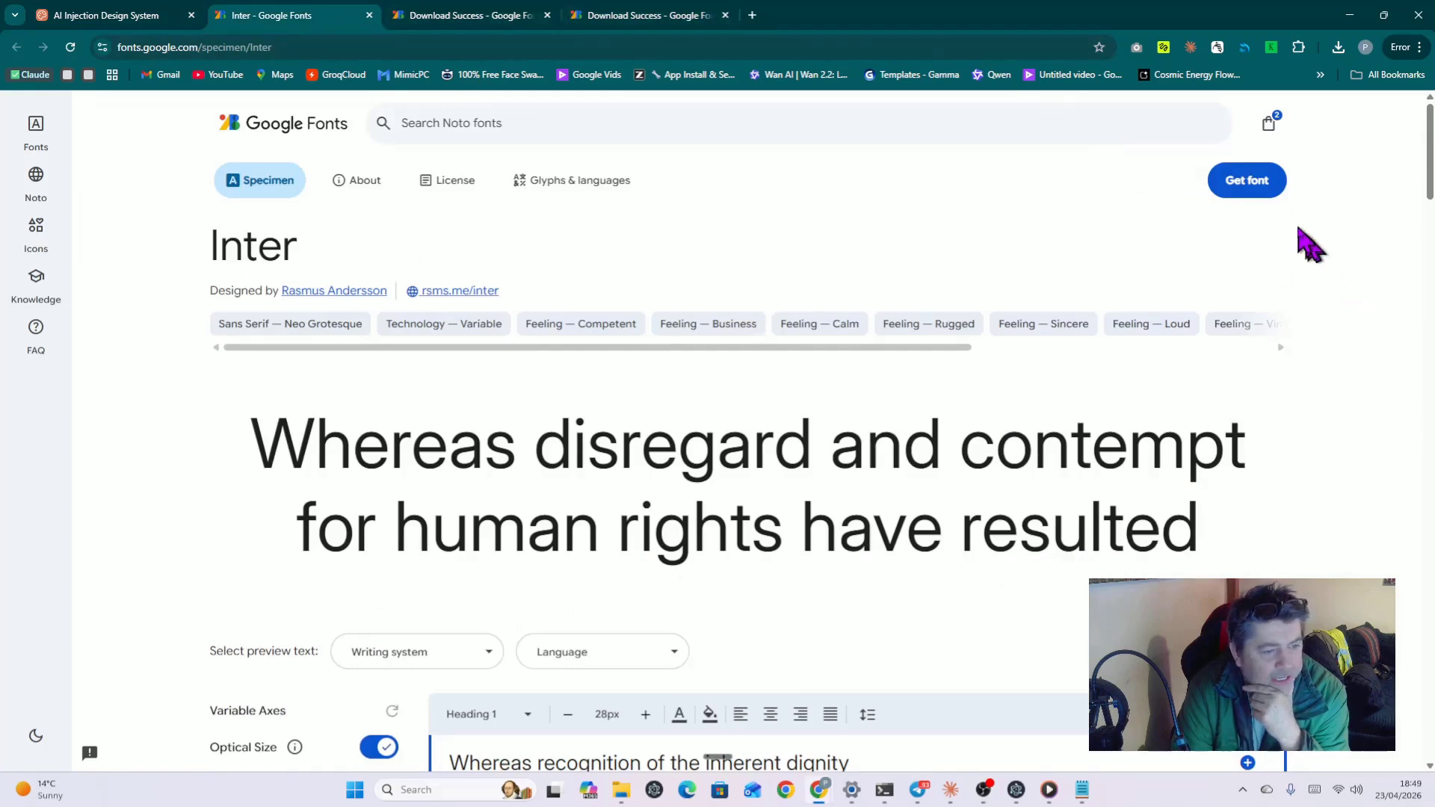
pyautogui.click(1238, 193)
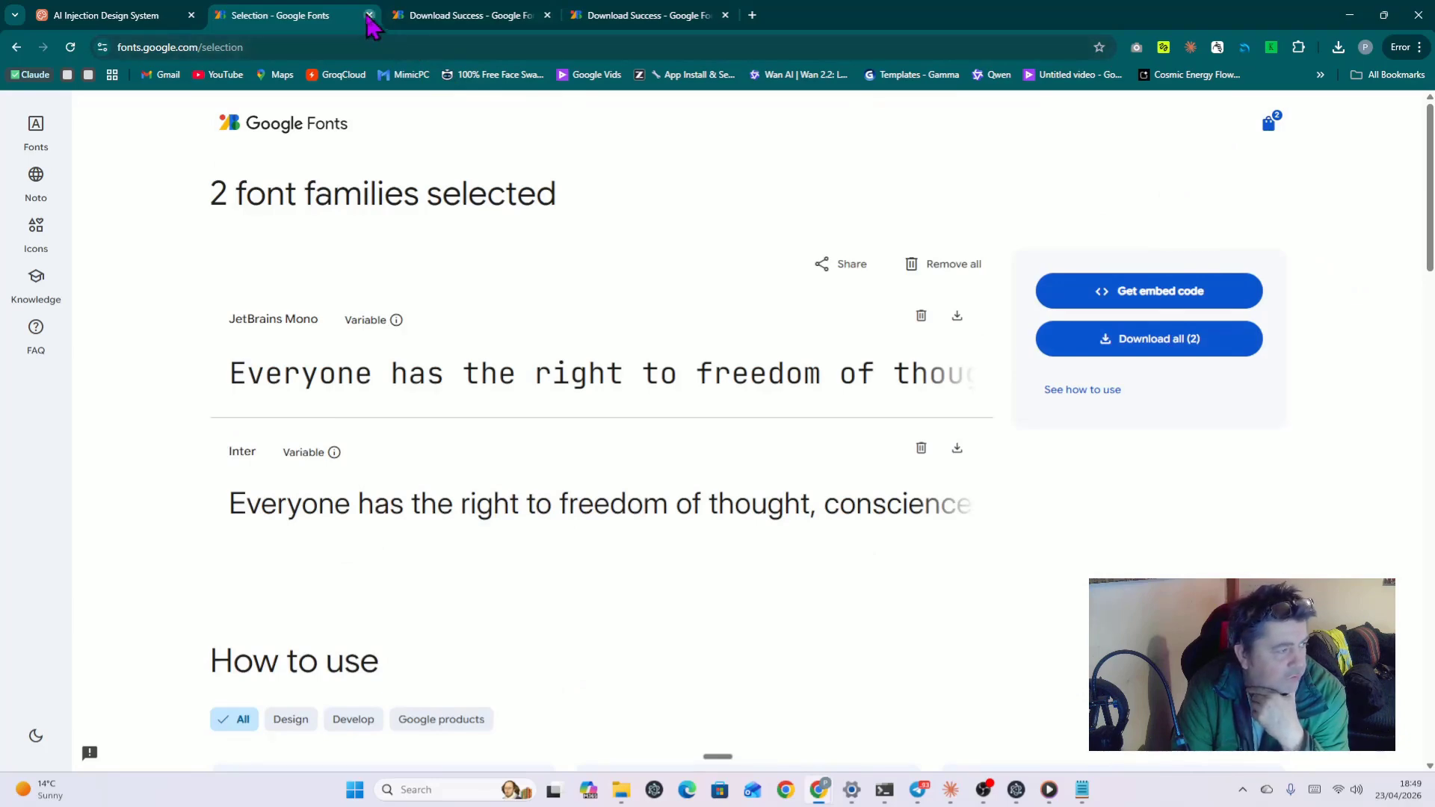
pyautogui.click(368, 16)
pyautogui.click(368, 15)
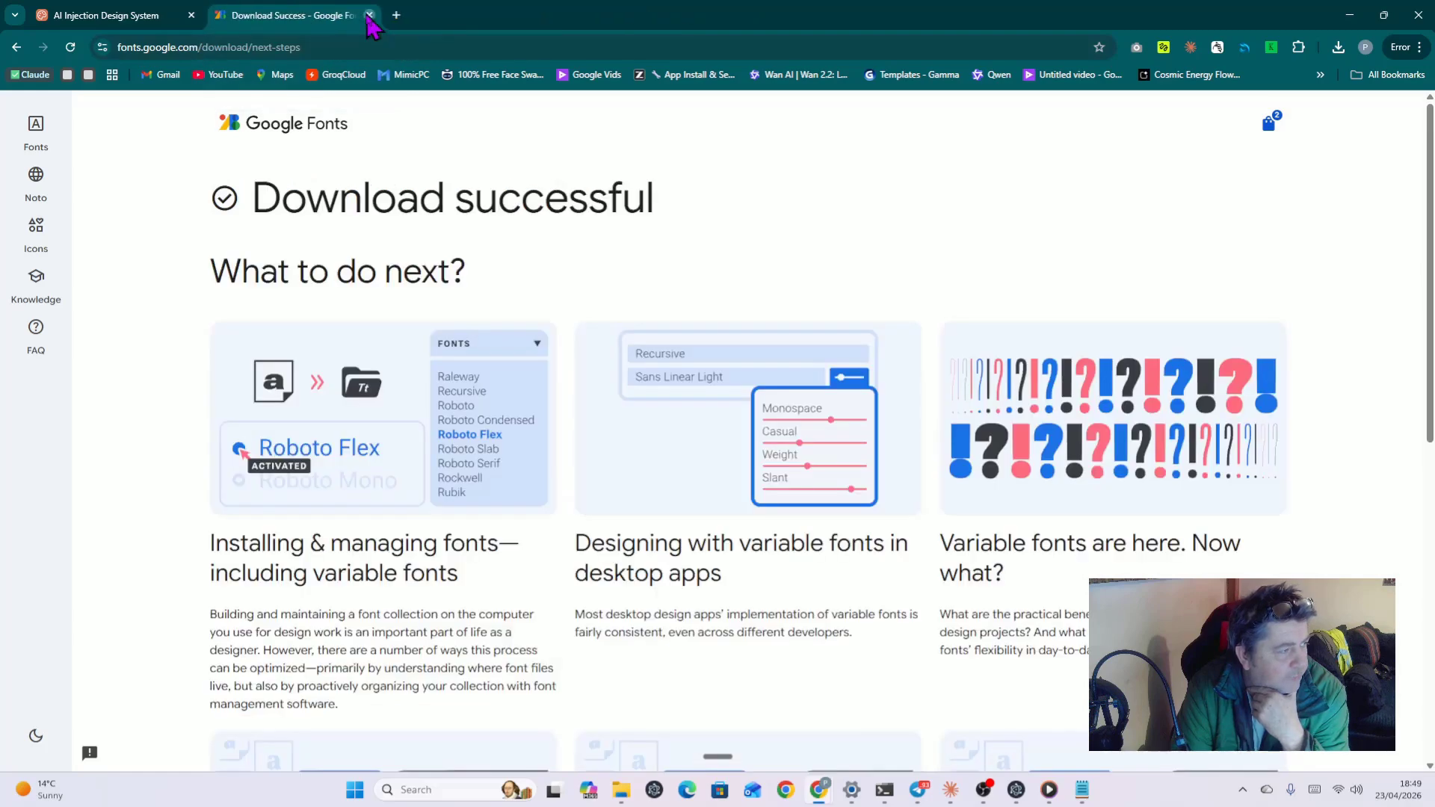
pyautogui.click(369, 16)
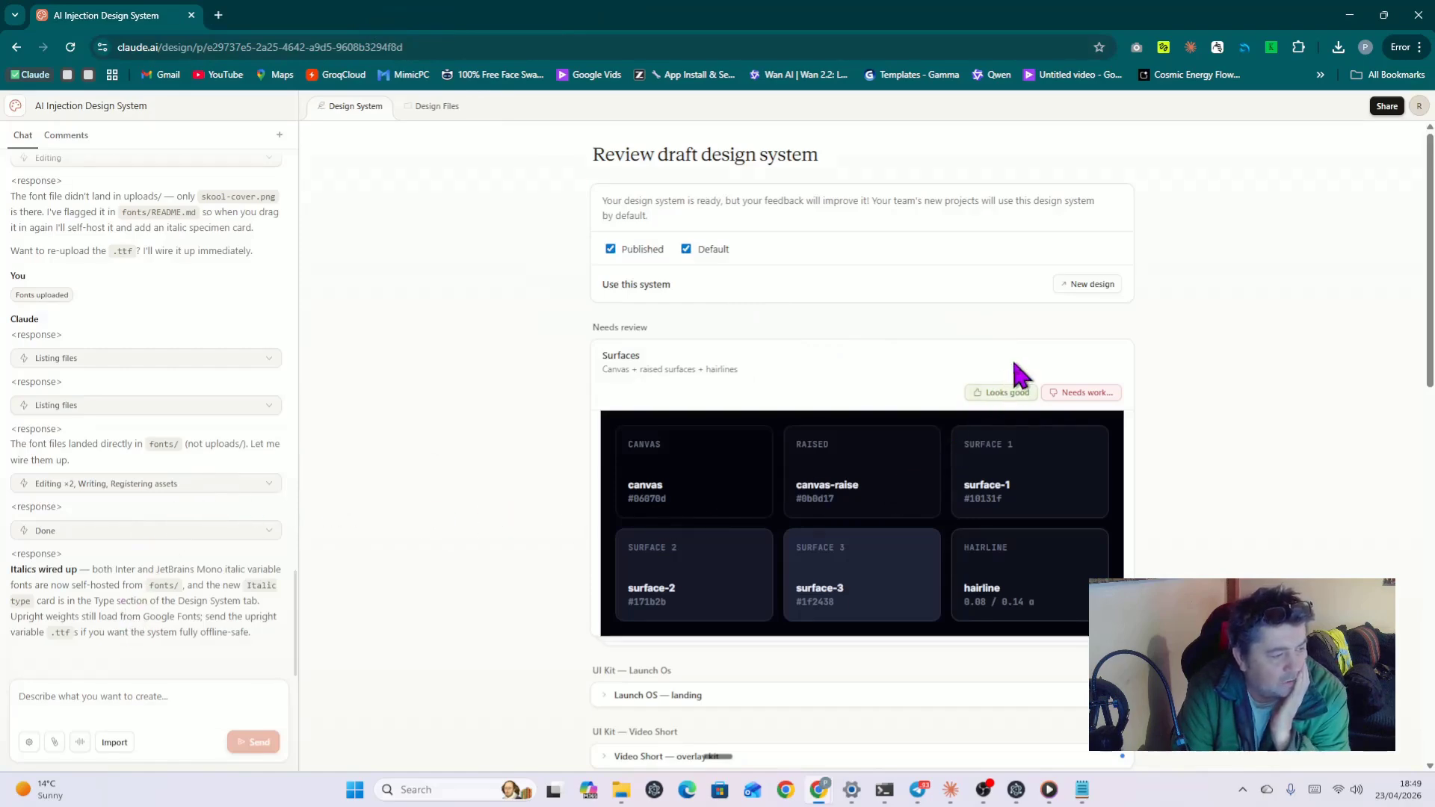
# Step: Approve the Surfaces colour swatches and expand the Launch OS landing kit preview
pyautogui.scroll(-4, 1019, 374)
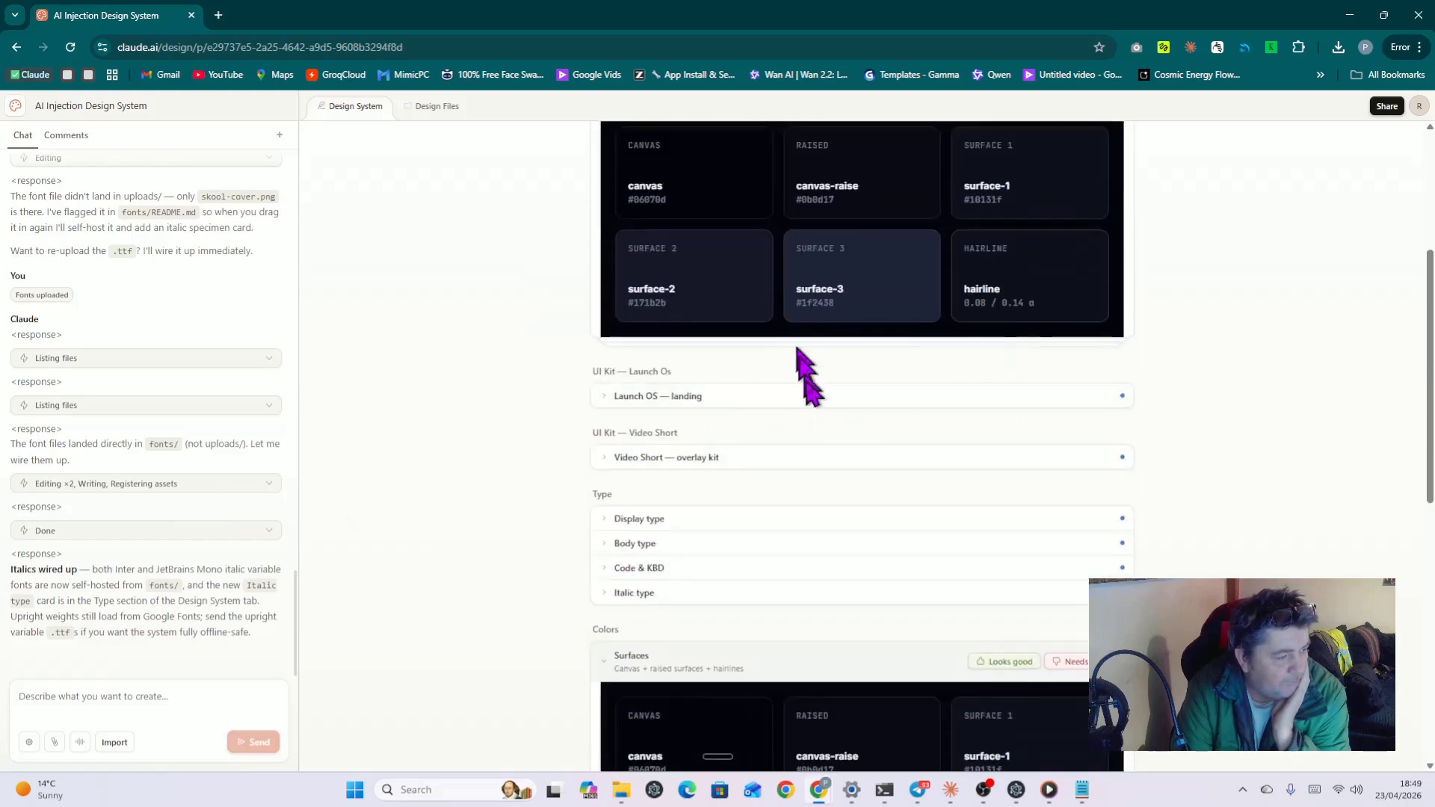
pyautogui.scroll(2, 800, 382)
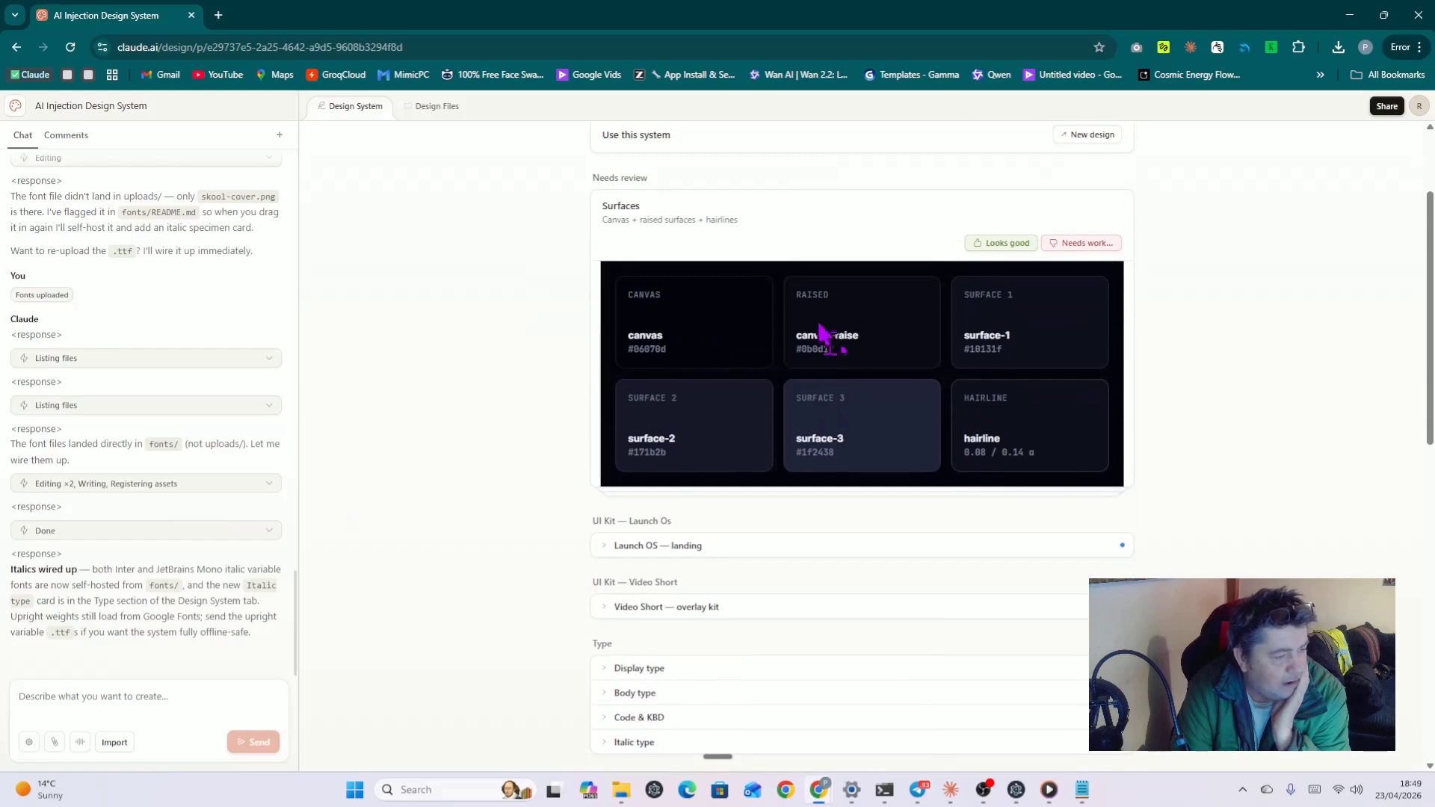
pyautogui.click(996, 244)
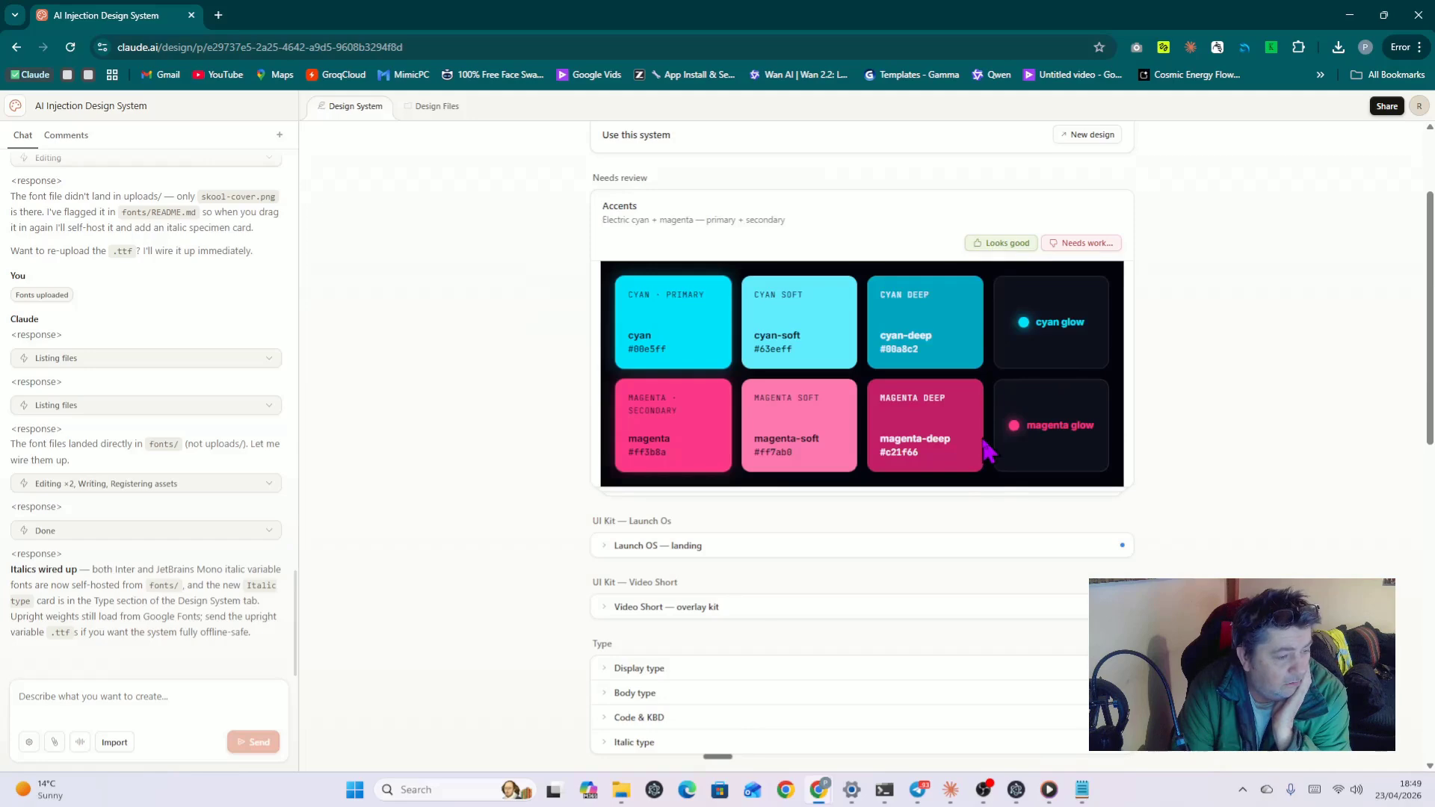
pyautogui.scroll(-3, 996, 503)
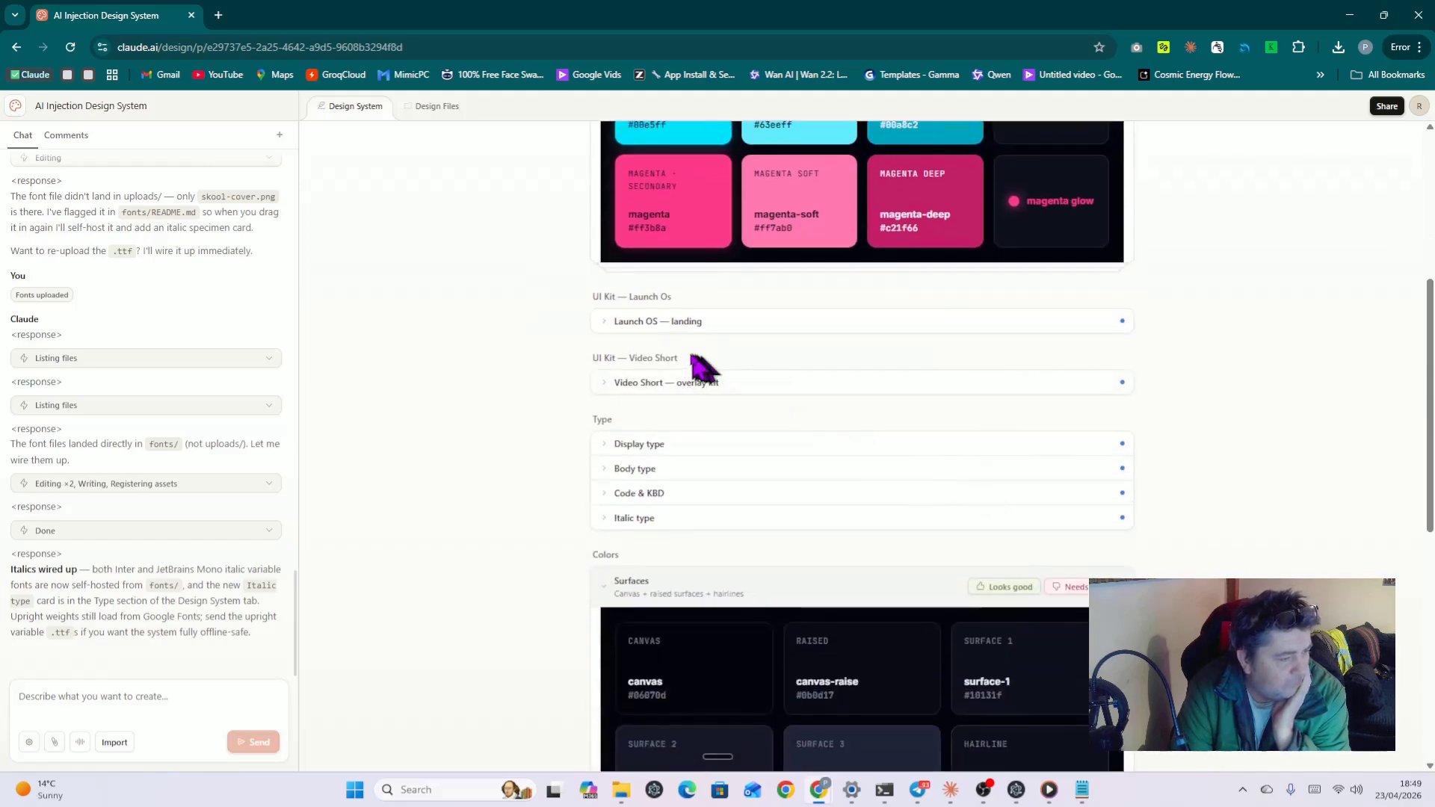
pyautogui.click(602, 322)
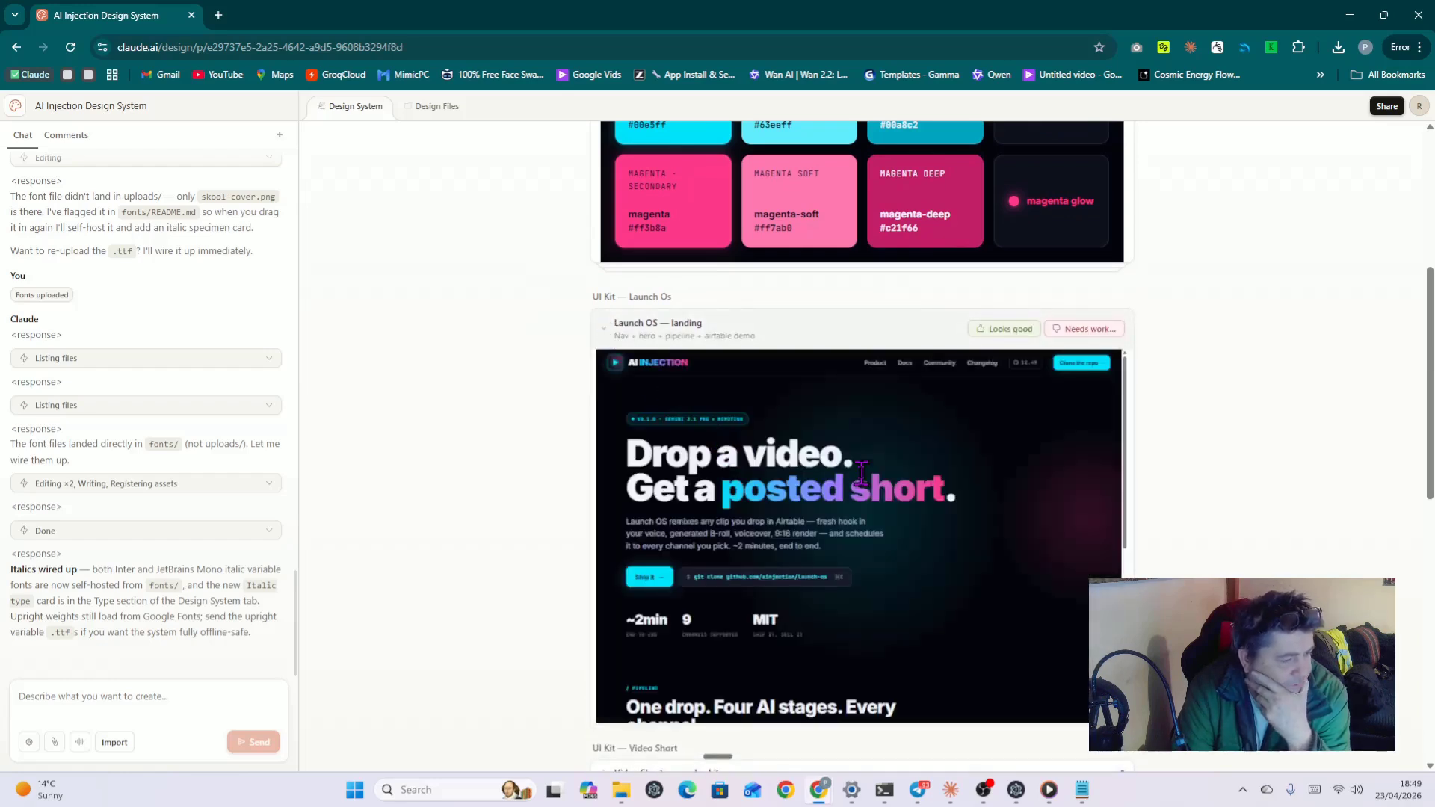
# Step: Approve the Launch OS landing page kit
pyautogui.scroll(-6, 898, 502)
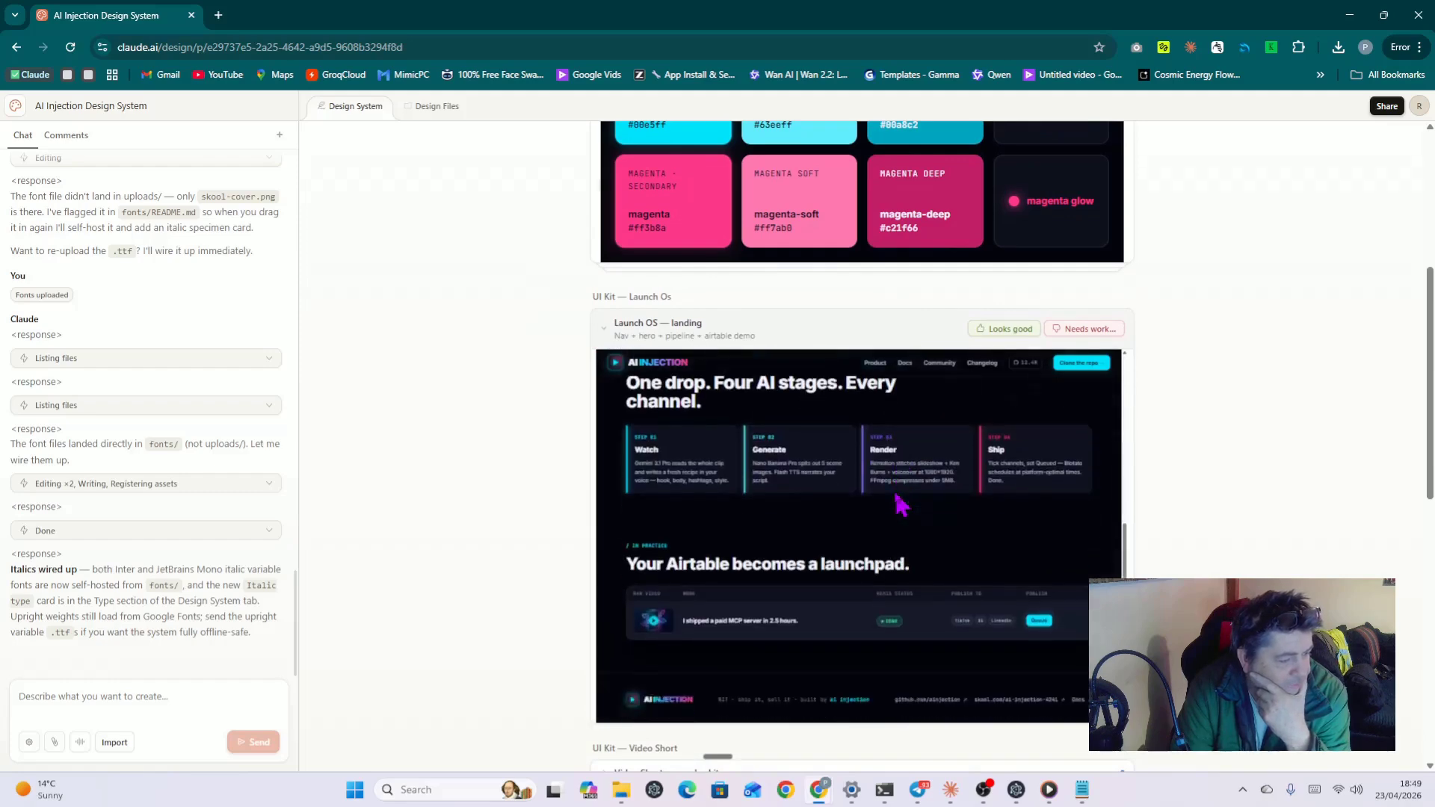
pyautogui.scroll(-2, 899, 505)
pyautogui.scroll(6, 903, 501)
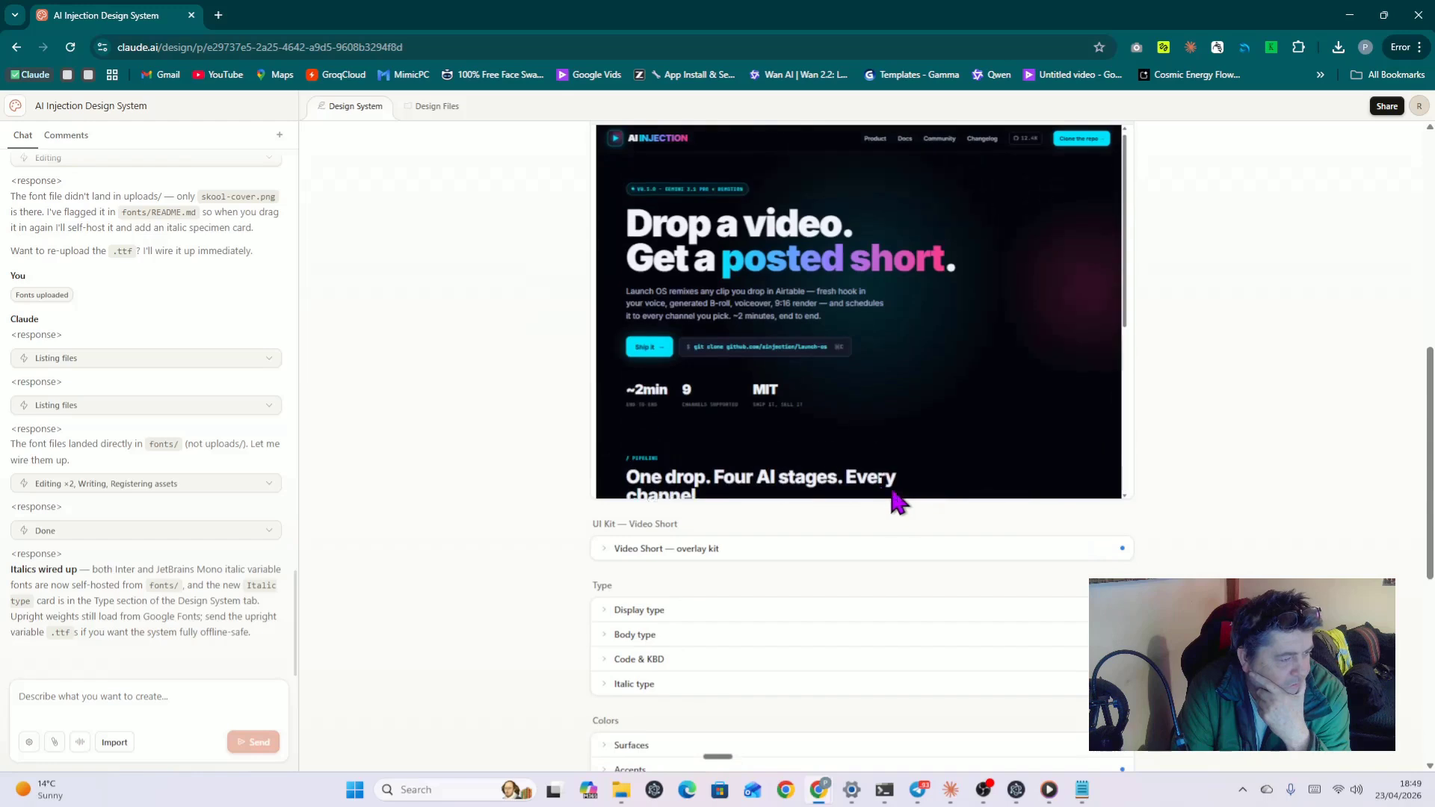
pyautogui.scroll(3, 571, 442)
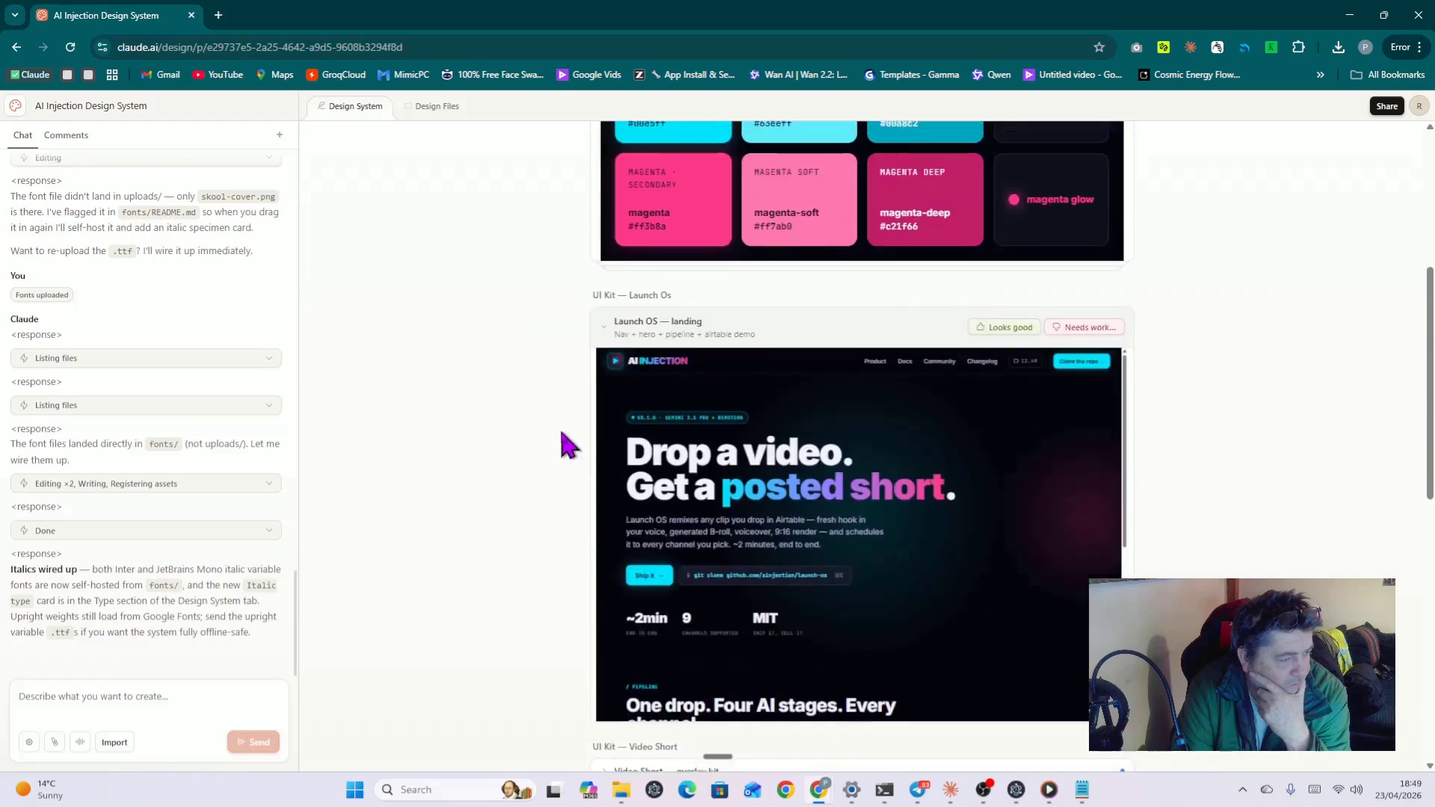
pyautogui.click(1002, 331)
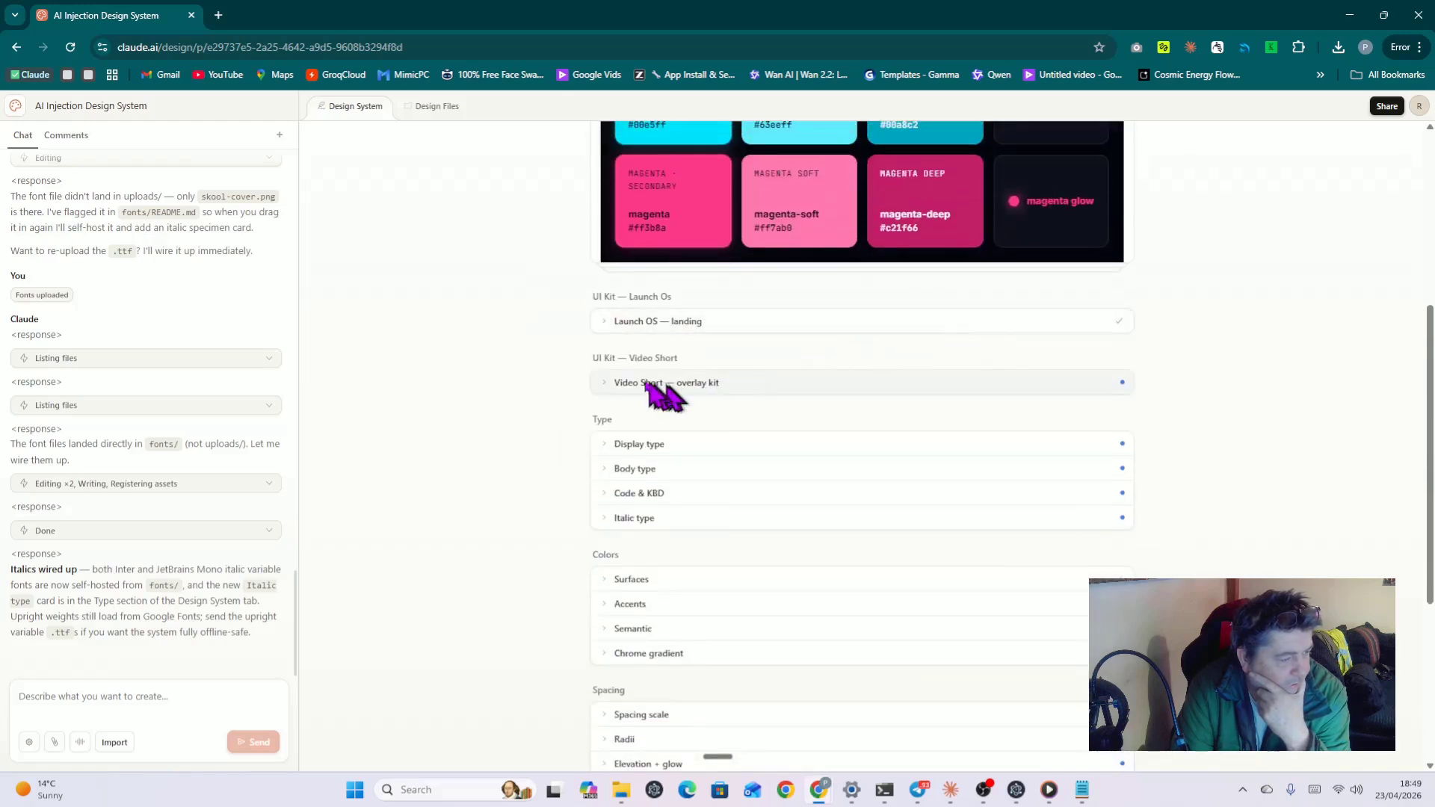
# Step: Approve the Video Short overlay kit and open the Display type specimen
pyautogui.click(614, 385)
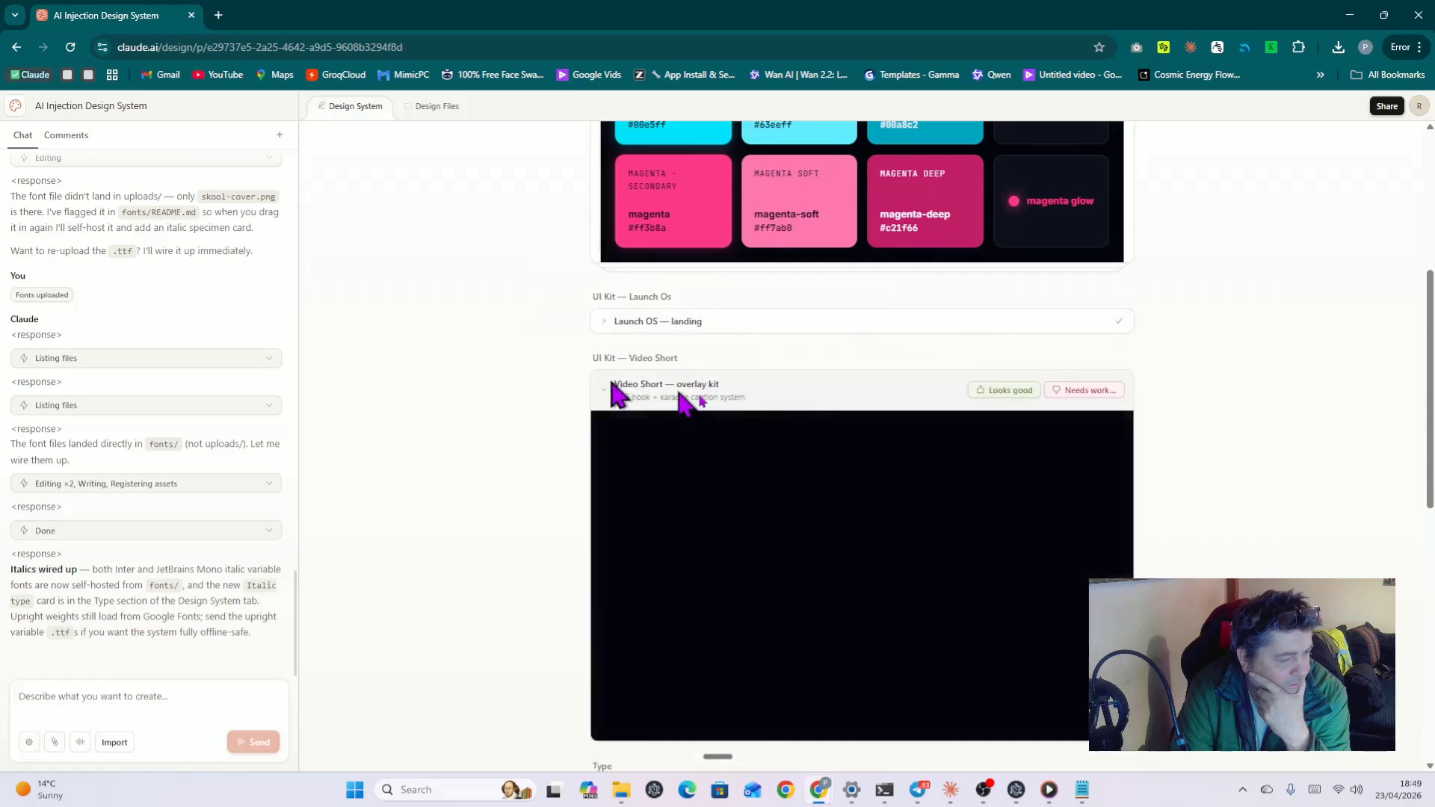
pyautogui.scroll(-1, 936, 486)
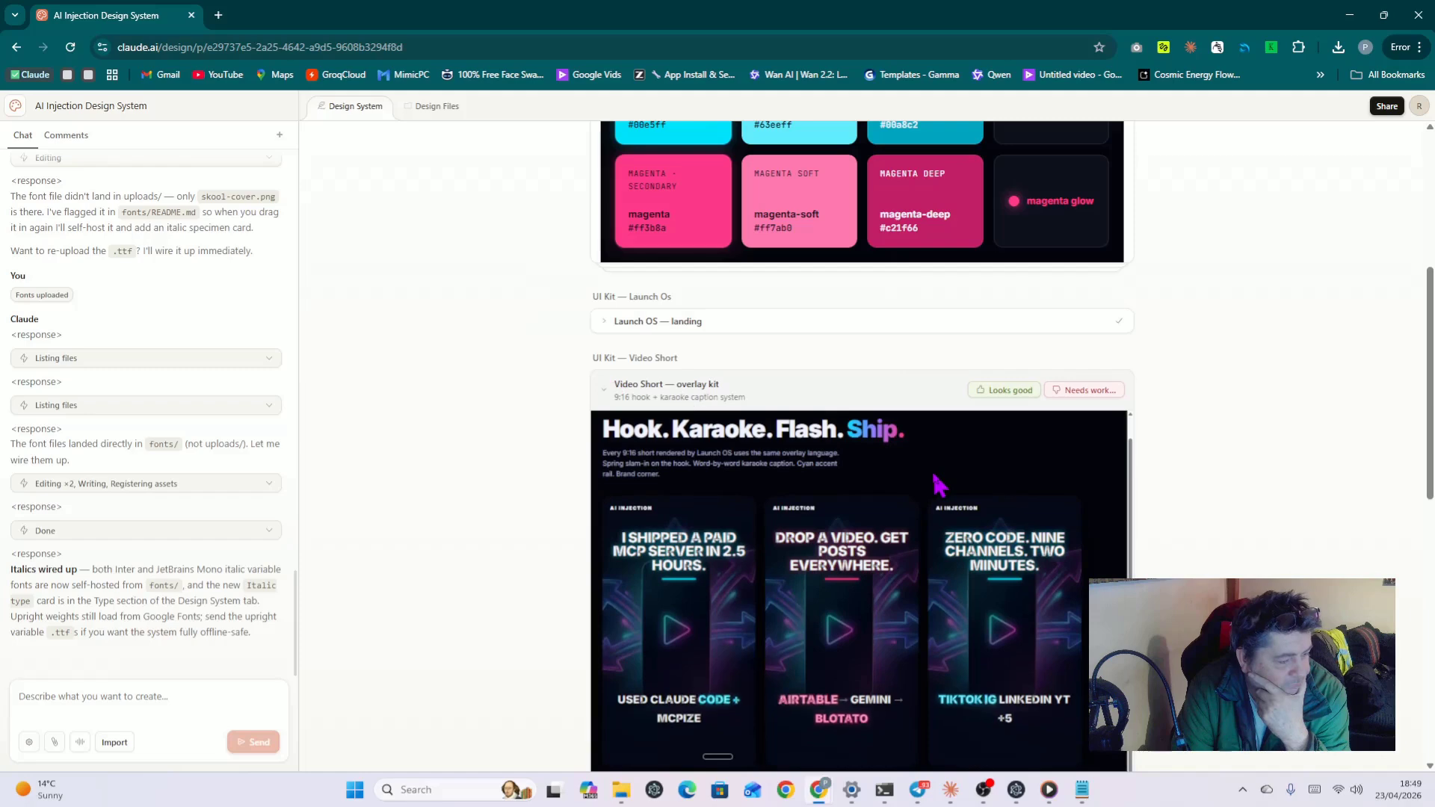
pyautogui.scroll(-2, 1035, 516)
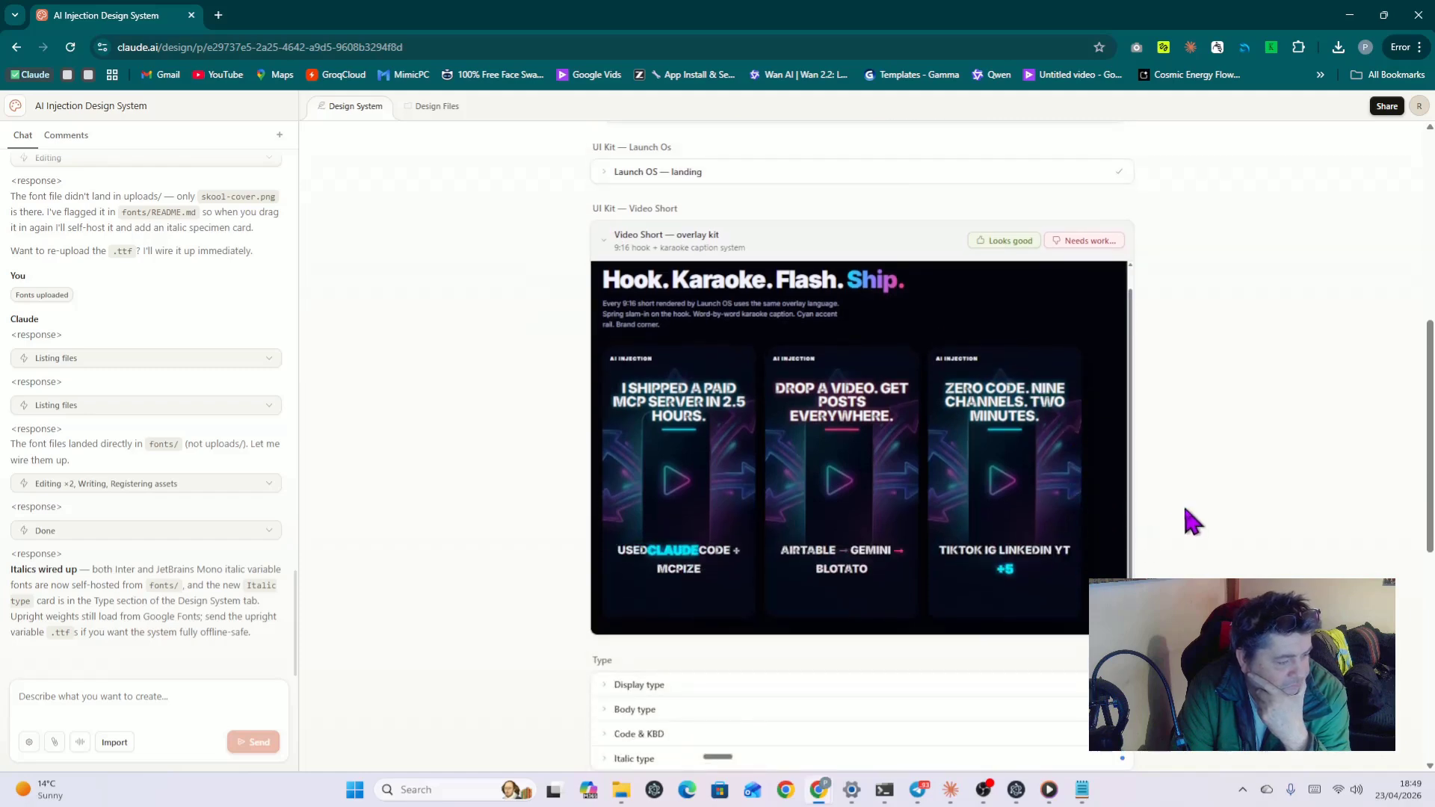
pyautogui.click(1005, 241)
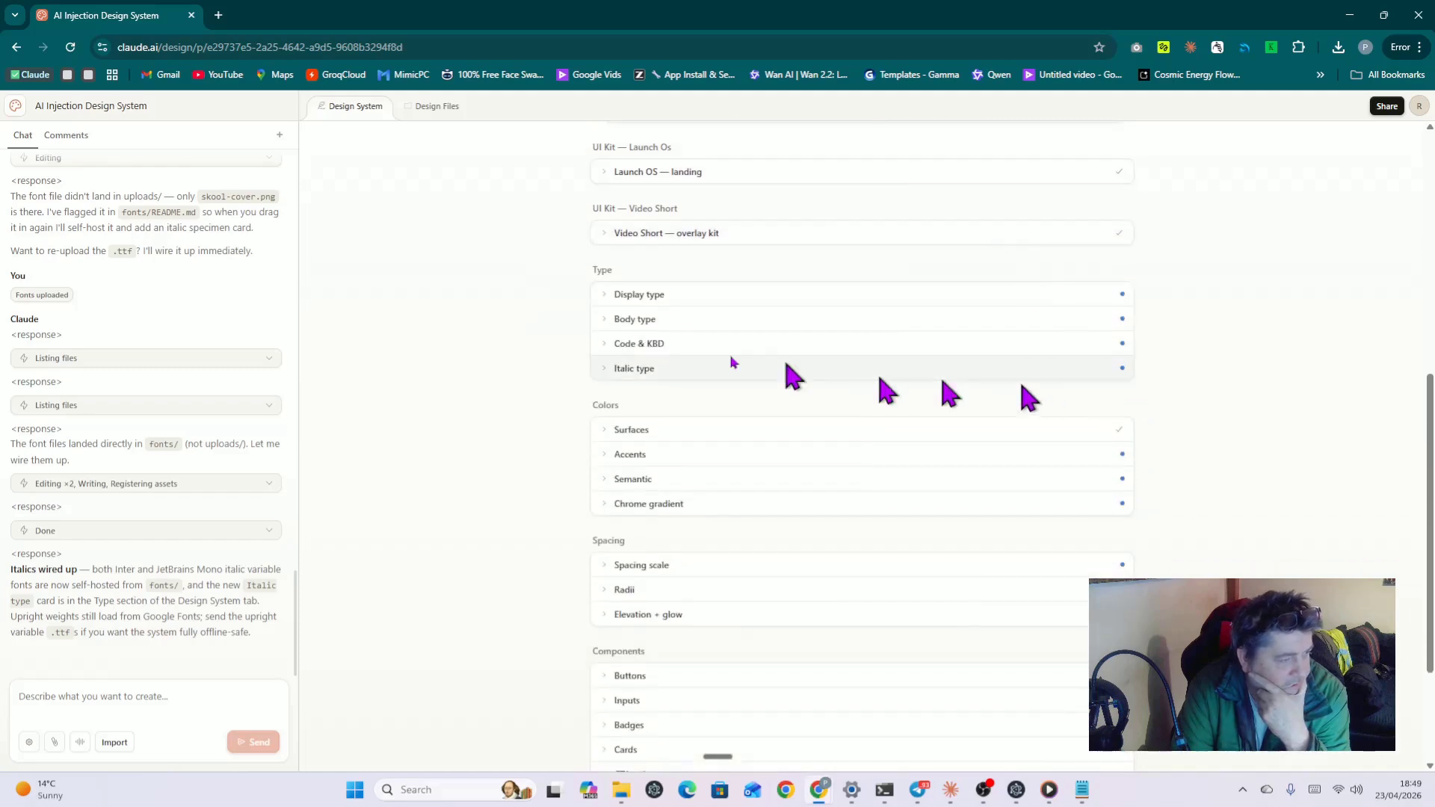
pyautogui.click(604, 295)
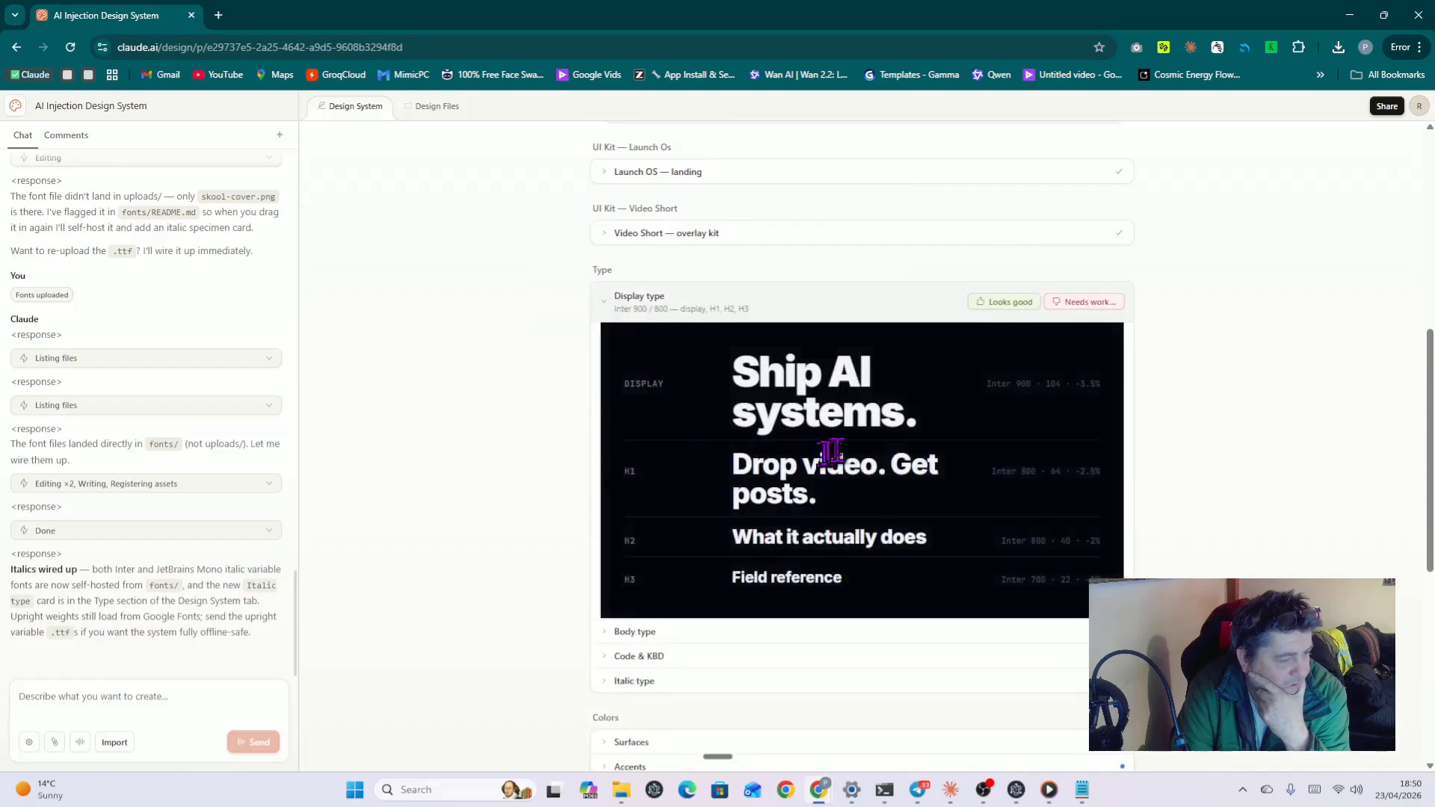
# Step: Approve the Display type specimen and the Spacing scale
pyautogui.scroll(-1, 860, 452)
pyautogui.scroll(1, 862, 452)
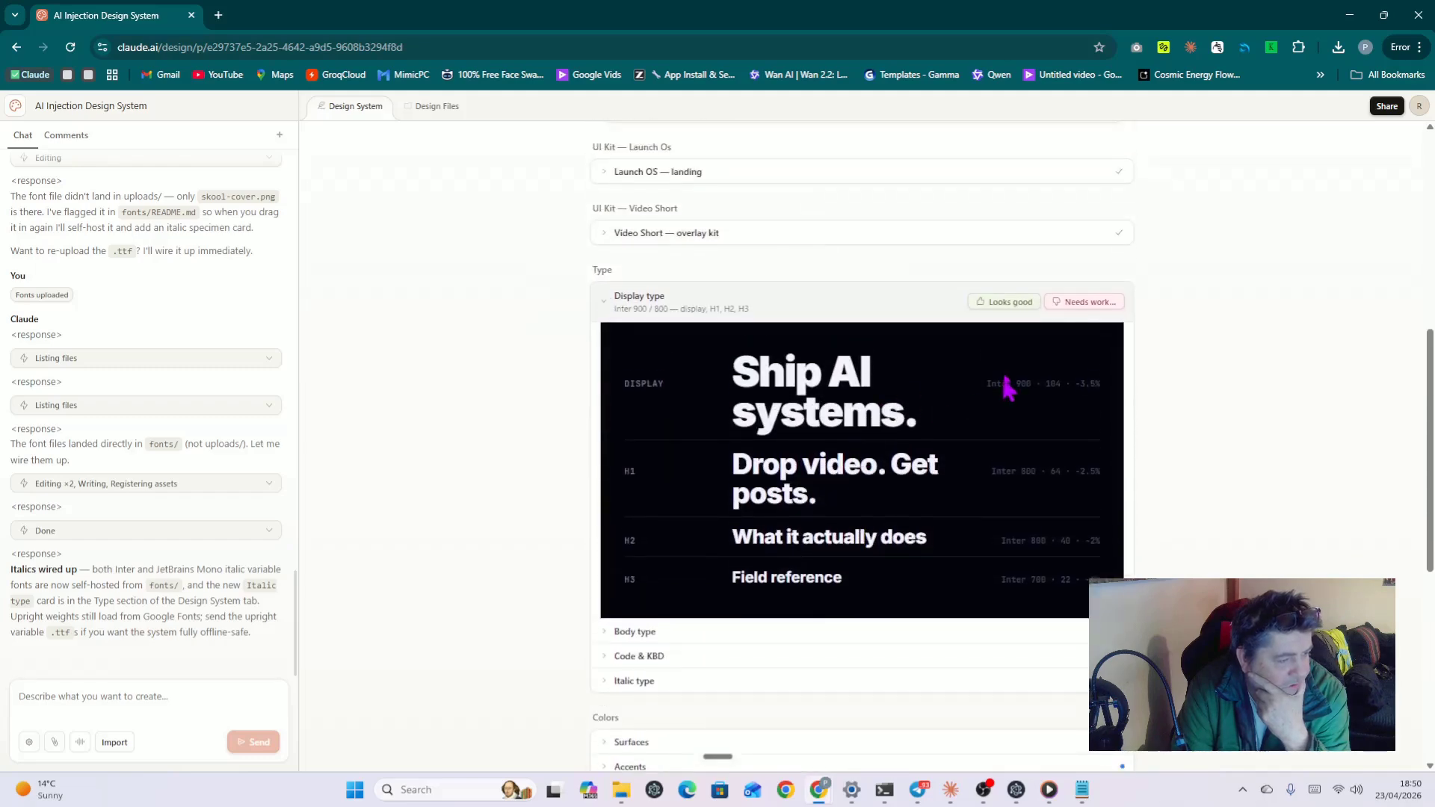
pyautogui.click(1002, 303)
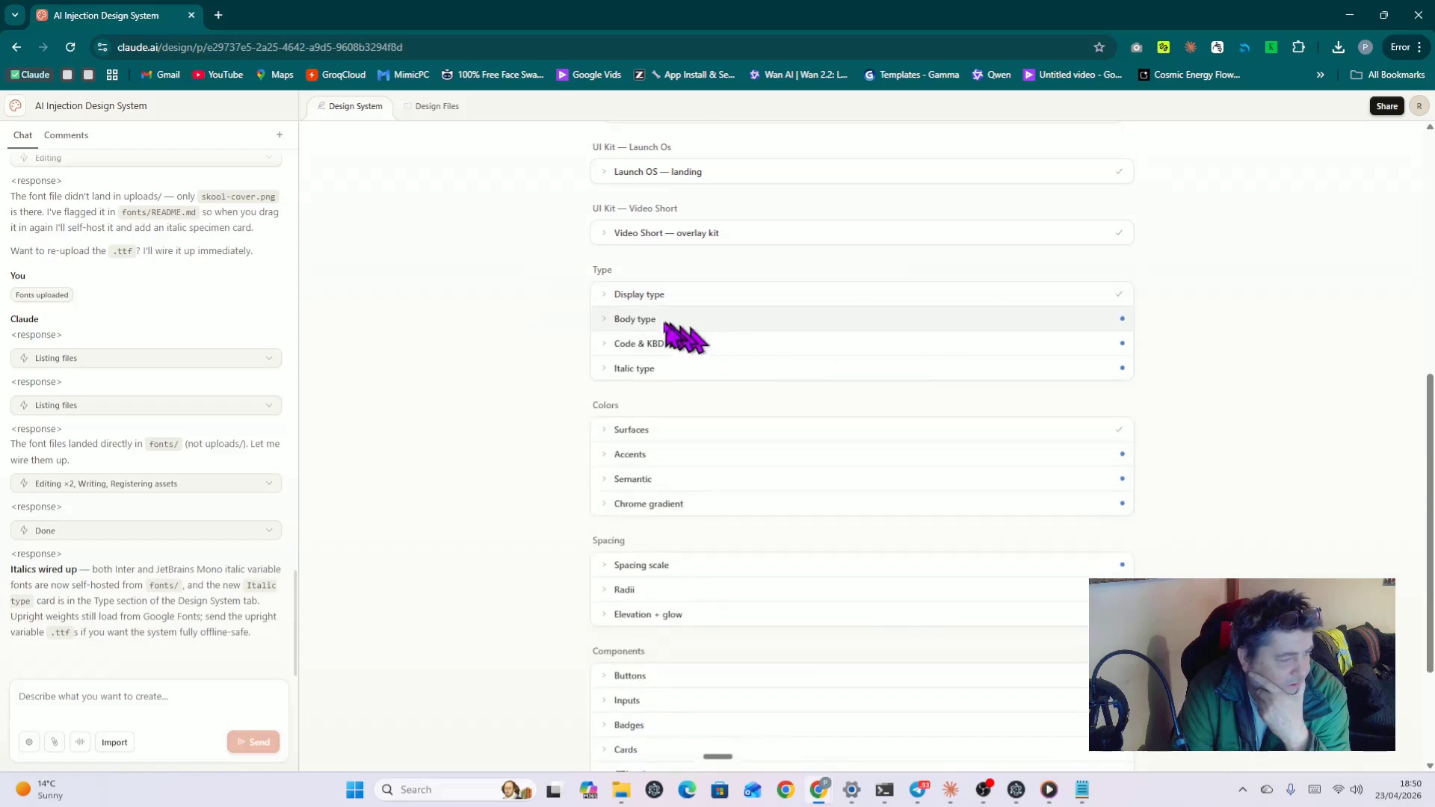
pyautogui.click(613, 323)
pyautogui.click(612, 323)
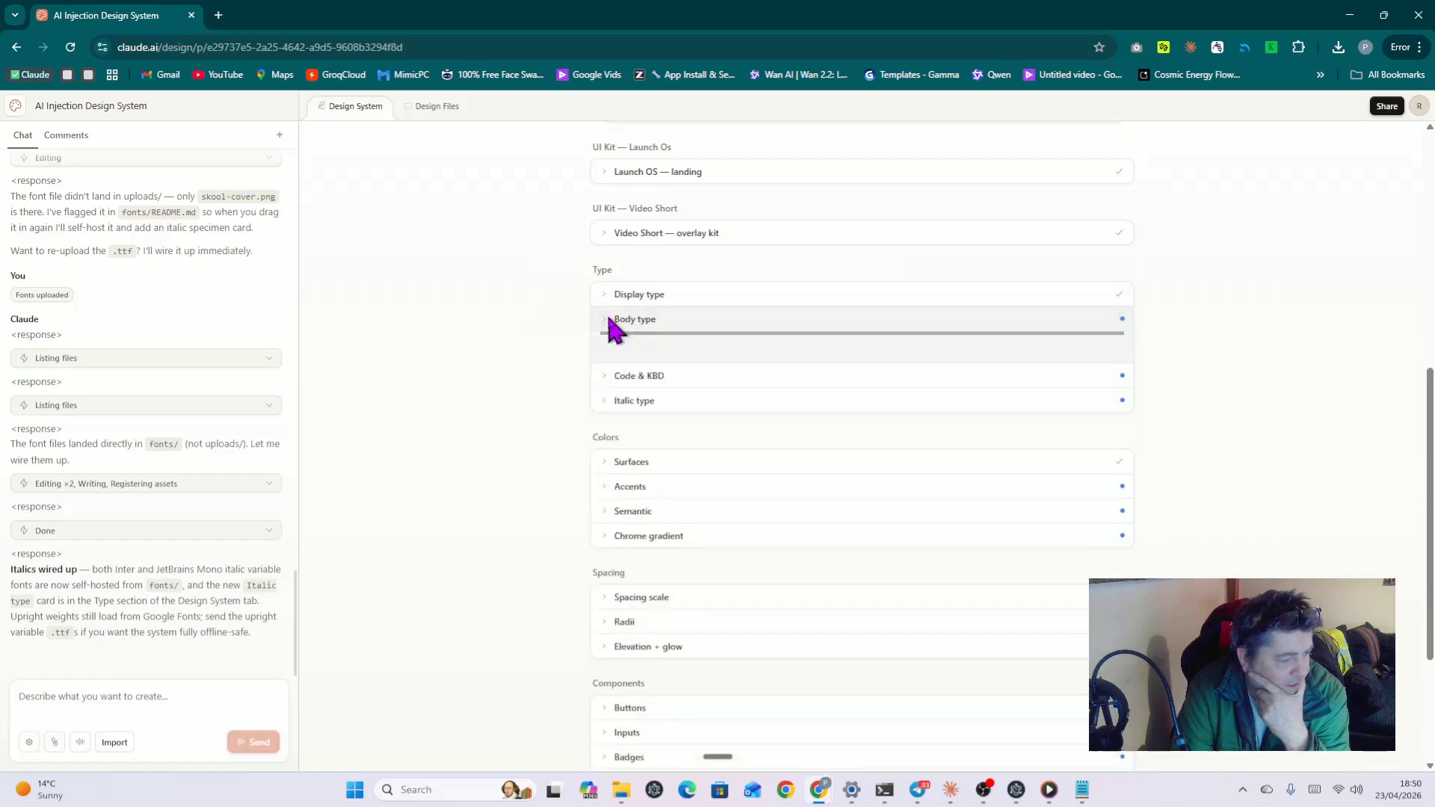
pyautogui.click(615, 566)
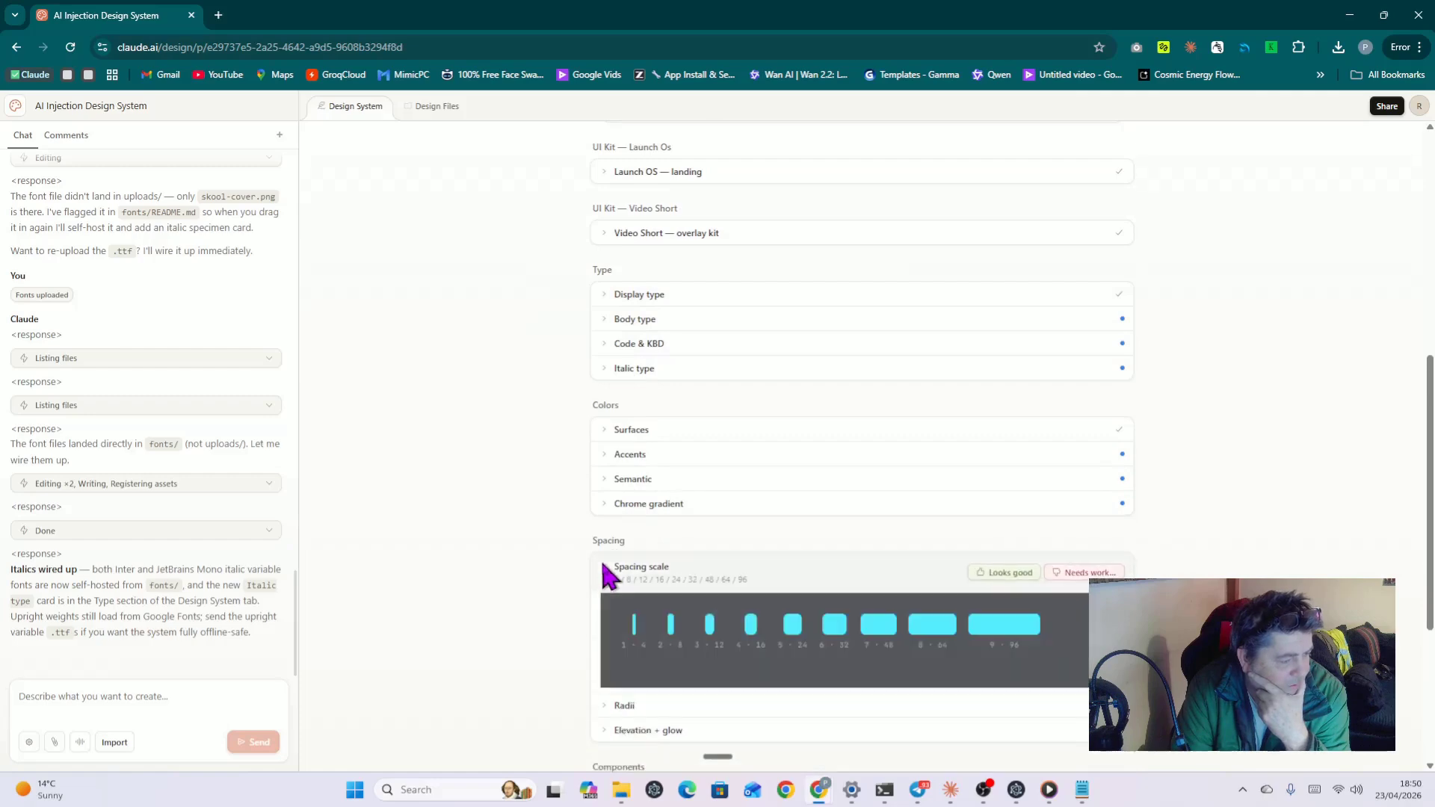
pyautogui.scroll(-2, 642, 568)
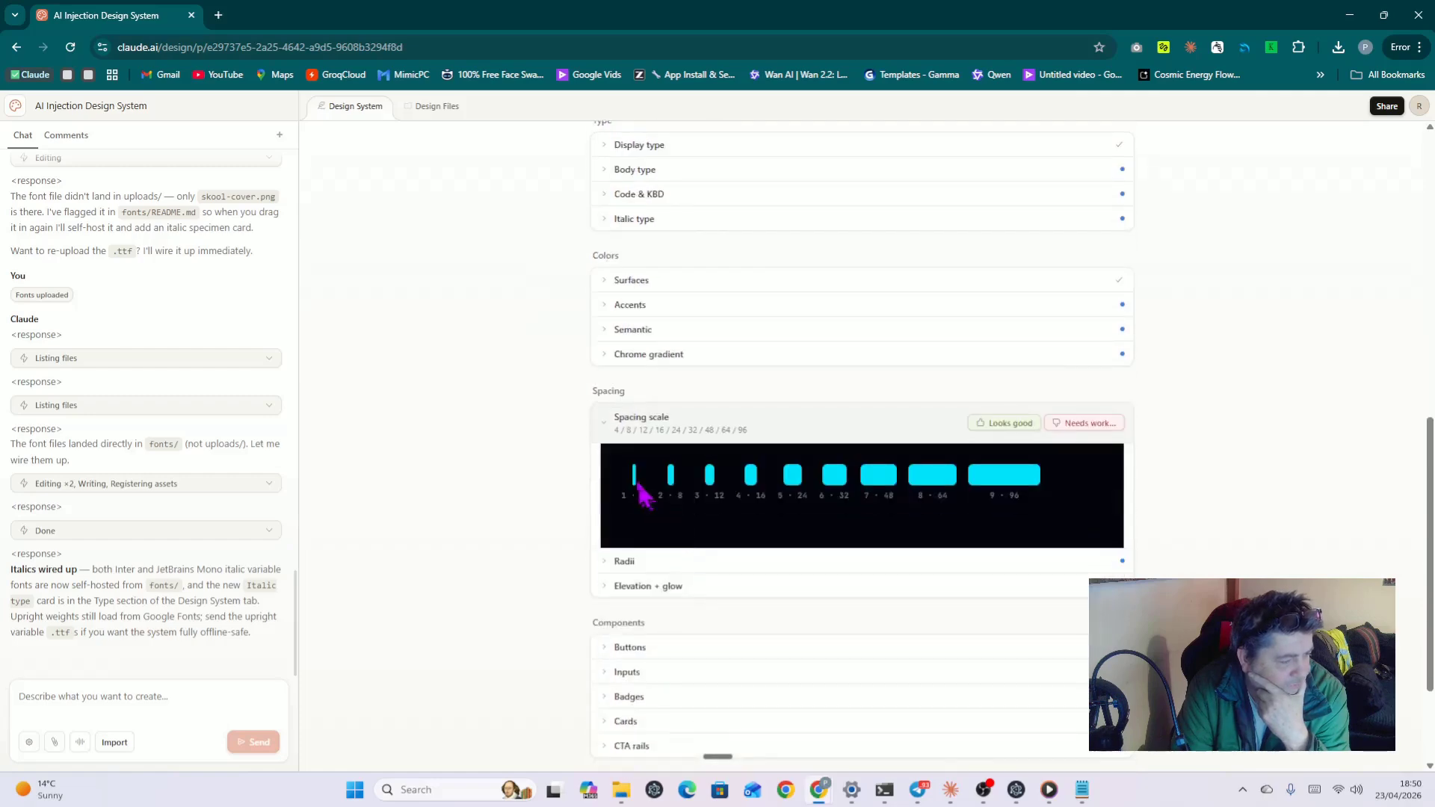
pyautogui.click(1006, 424)
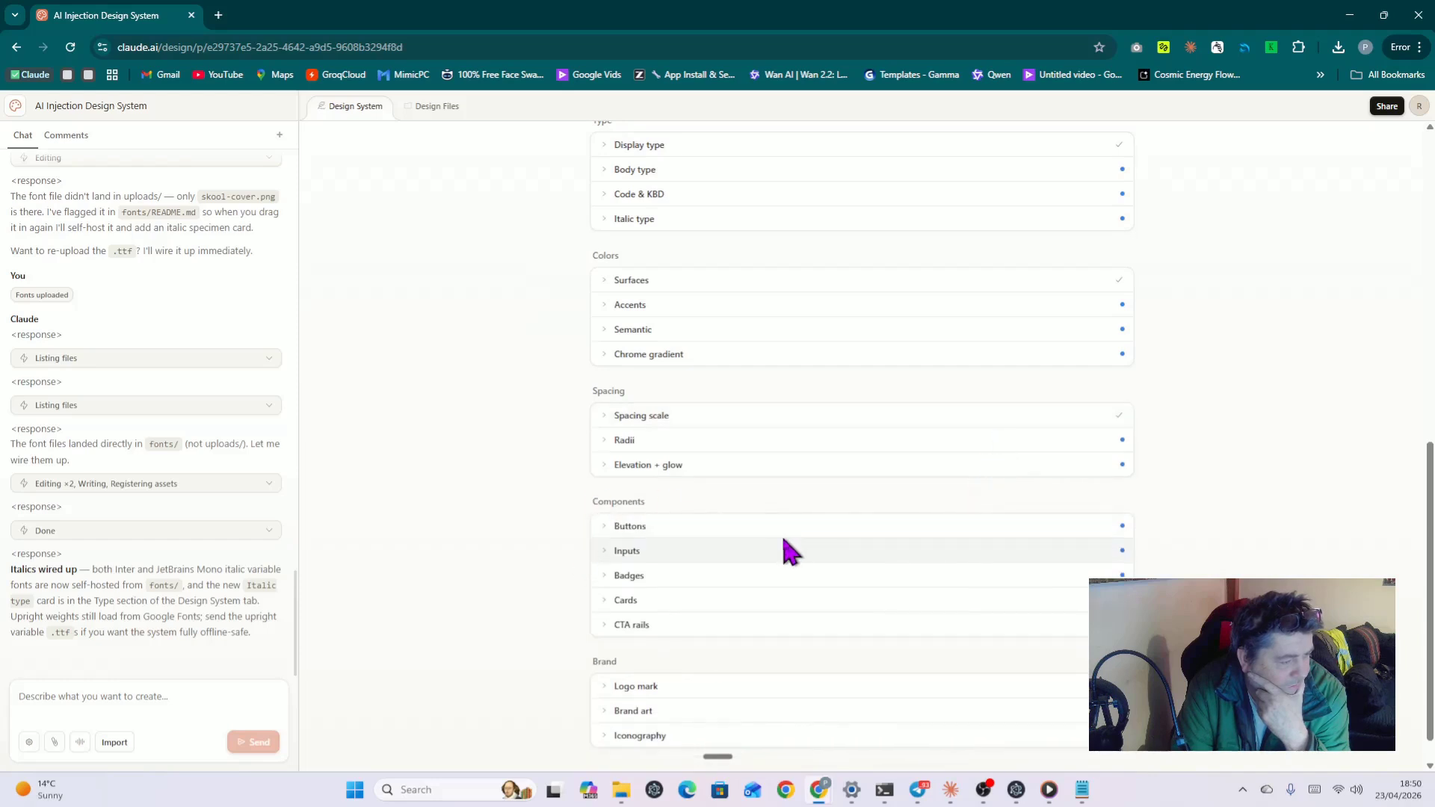
# Step: Approve the Body type, Code & KBD and Italic type specimens
pyautogui.scroll(4, 791, 551)
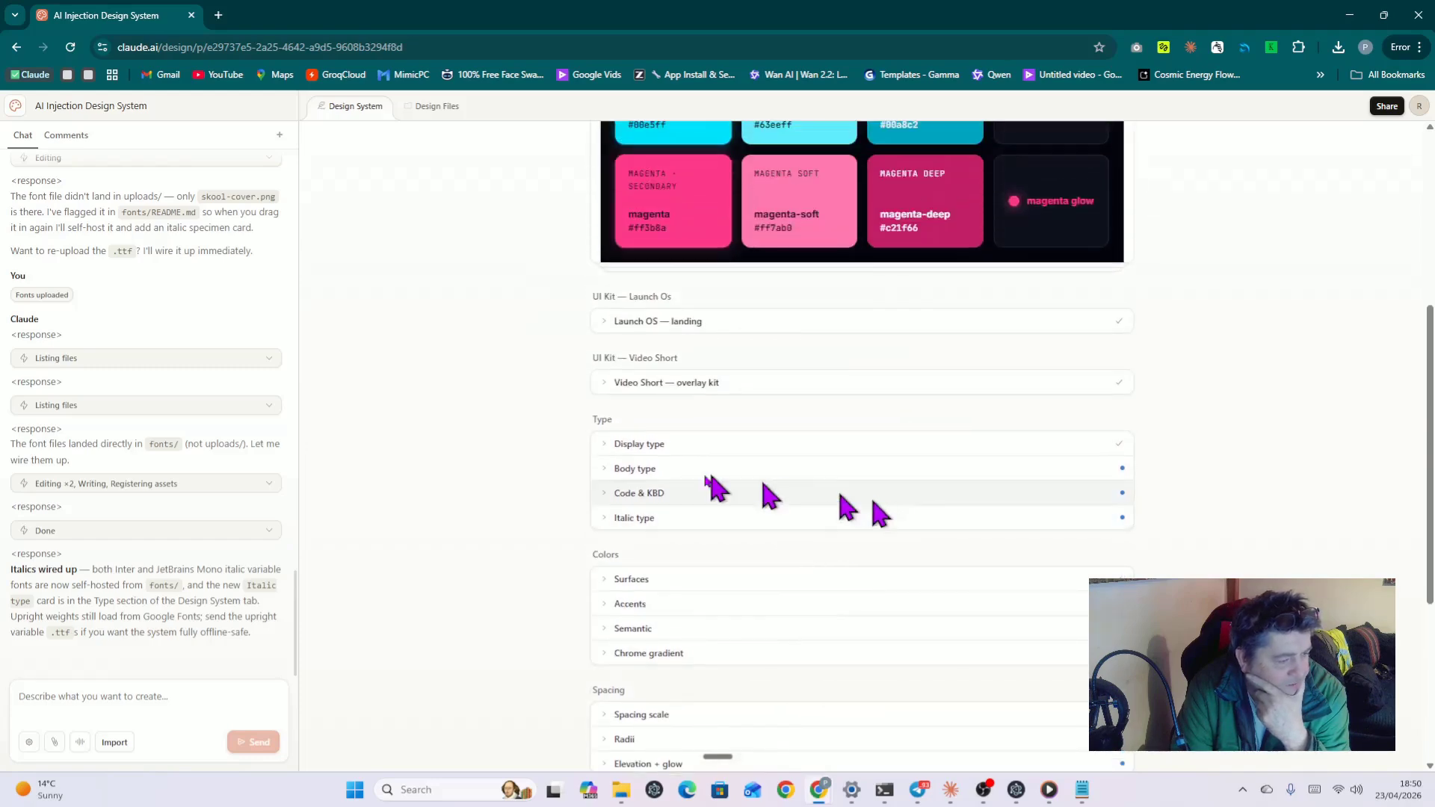
pyautogui.click(616, 471)
pyautogui.click(1000, 477)
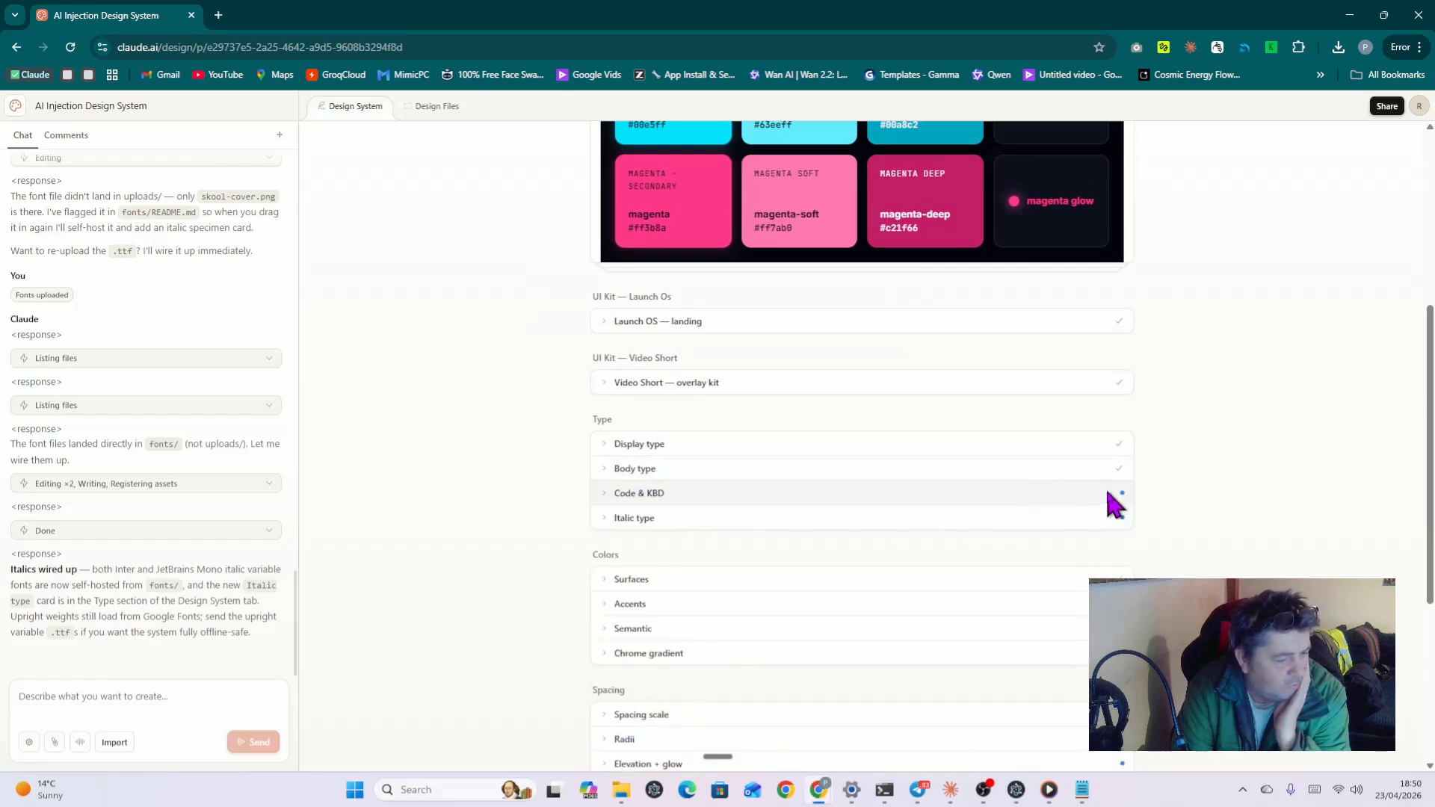
pyautogui.click(1111, 493)
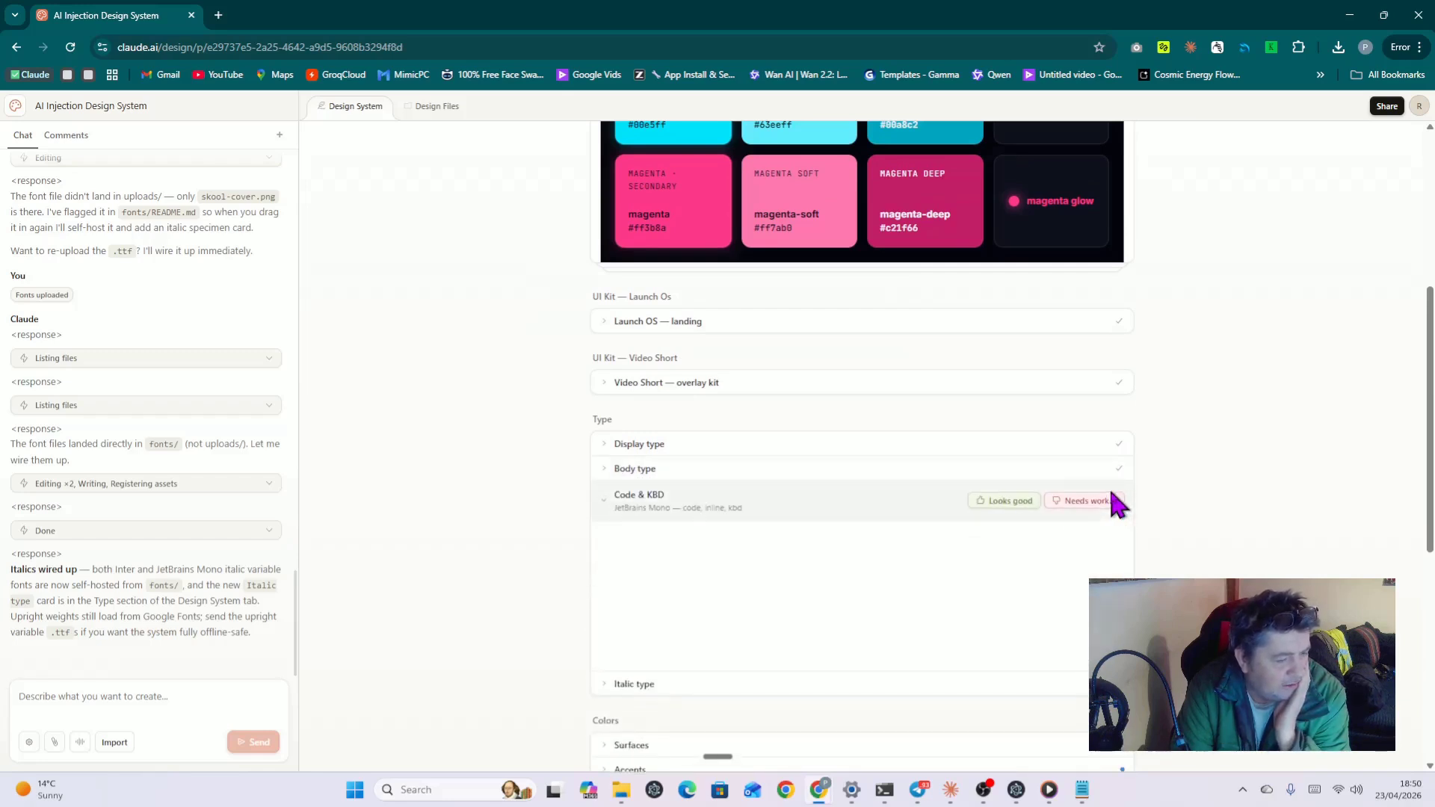
pyautogui.click(1015, 505)
pyautogui.click(1088, 521)
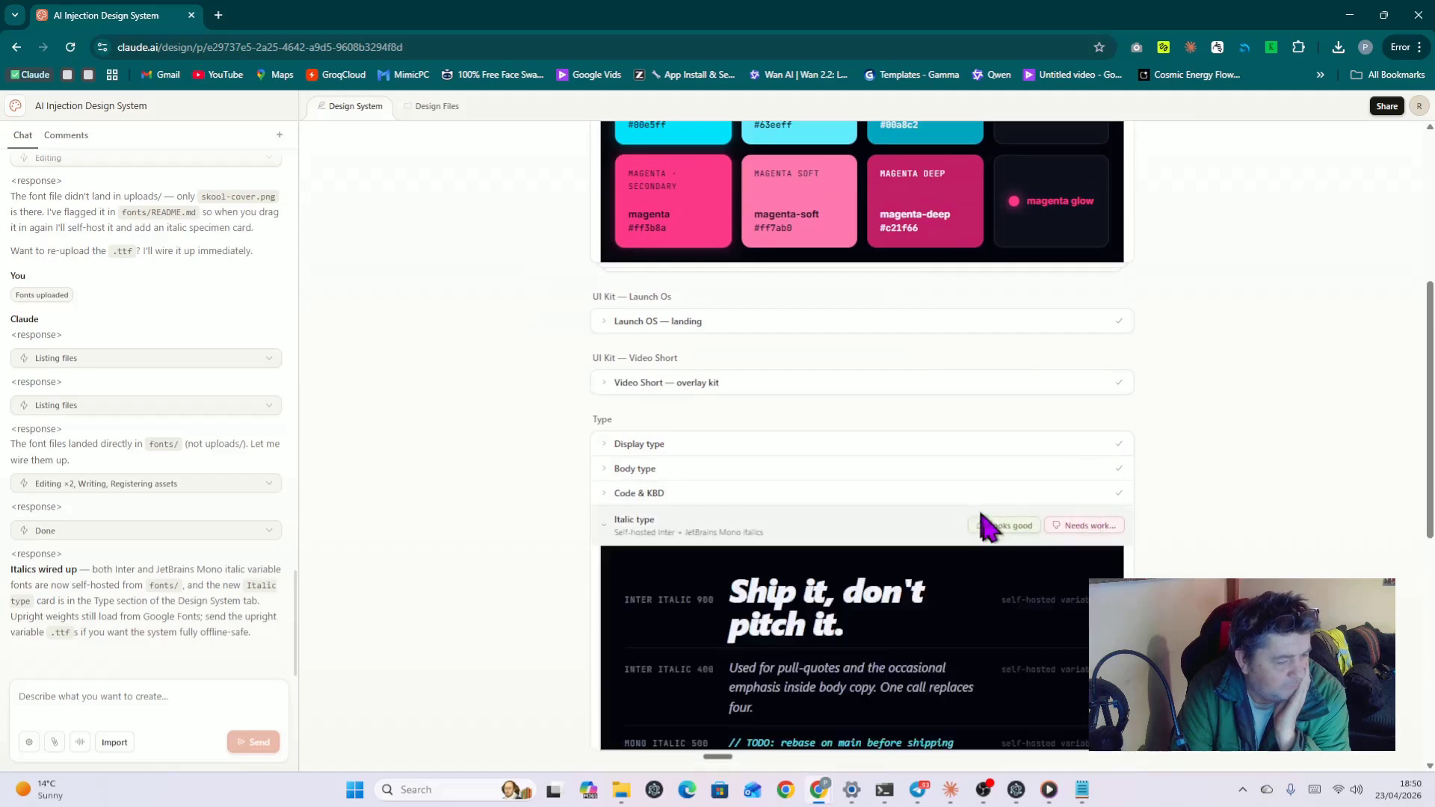
pyautogui.click(987, 526)
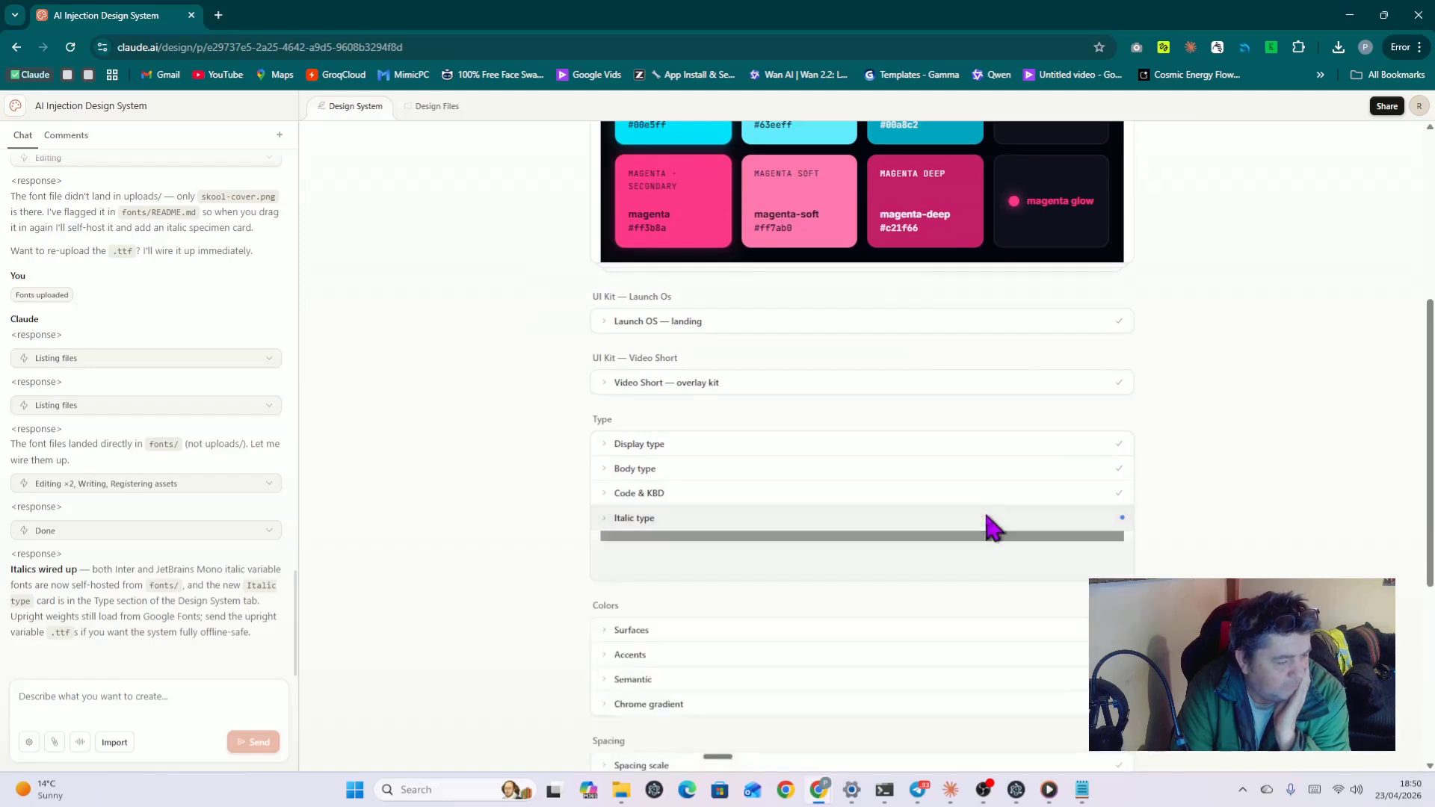
pyautogui.click(1077, 527)
pyautogui.click(1000, 532)
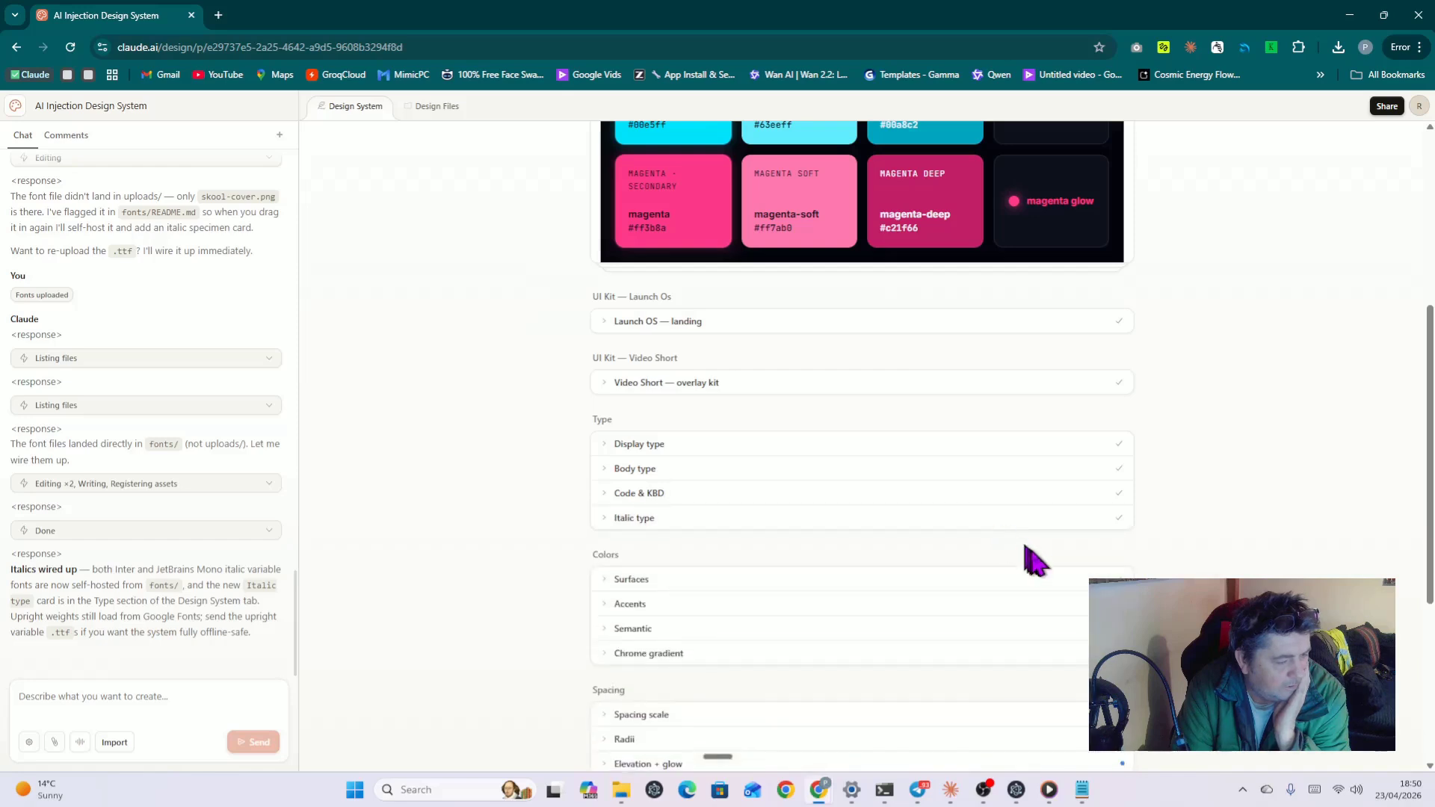
# Step: Expand and approve the Accents and Semantic colour swatches and the Radii preview
pyautogui.click(1078, 604)
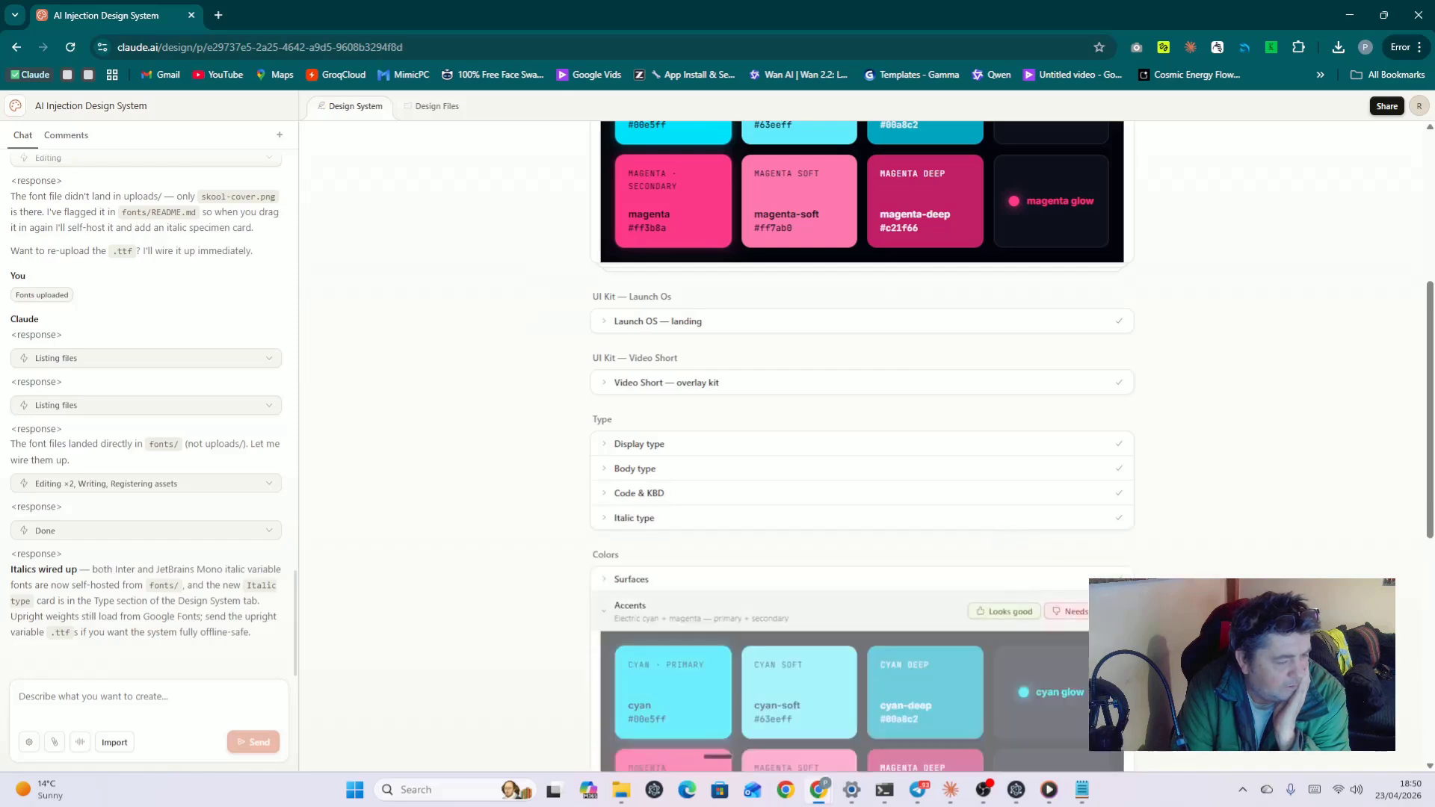
pyautogui.click(1004, 613)
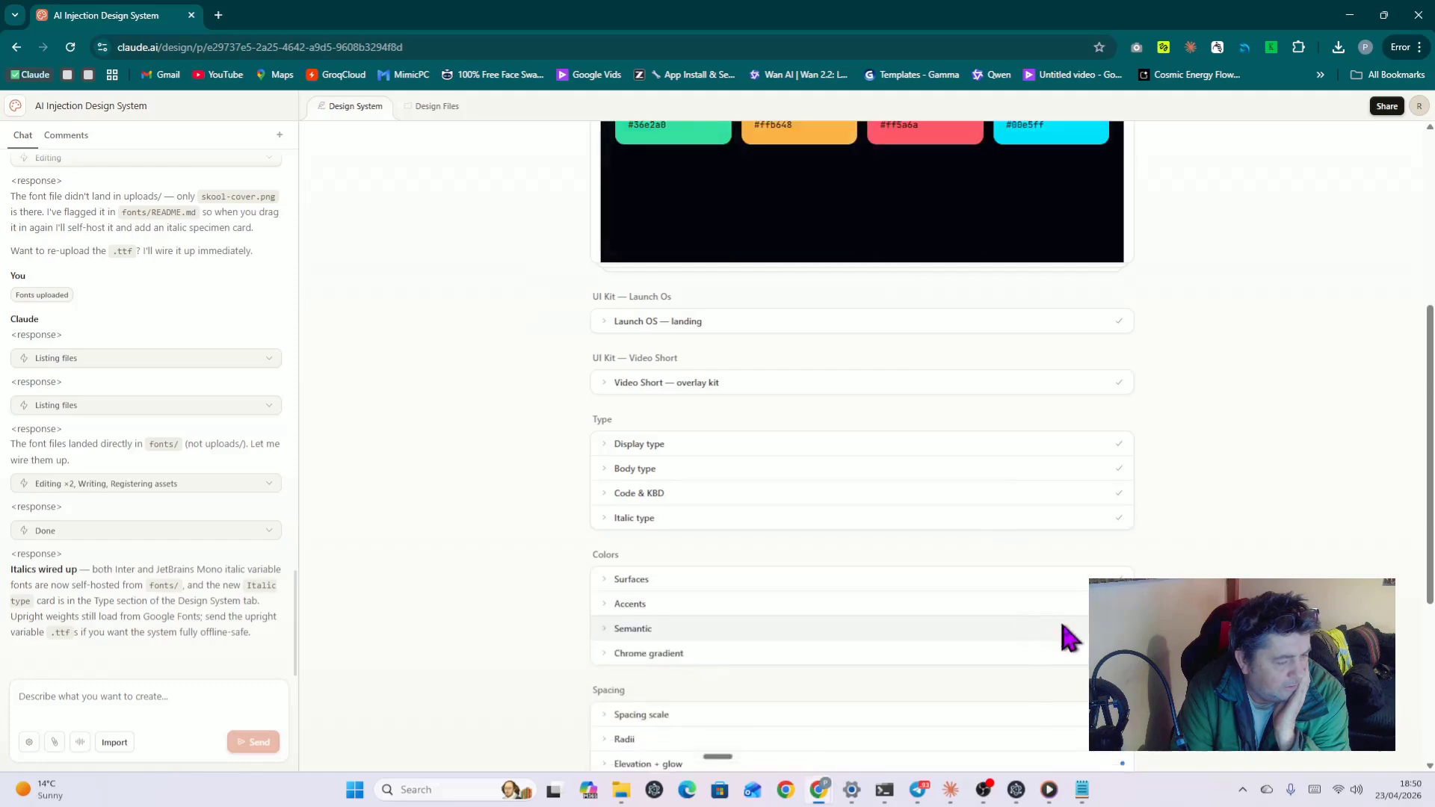
pyautogui.click(1069, 632)
pyautogui.click(1013, 636)
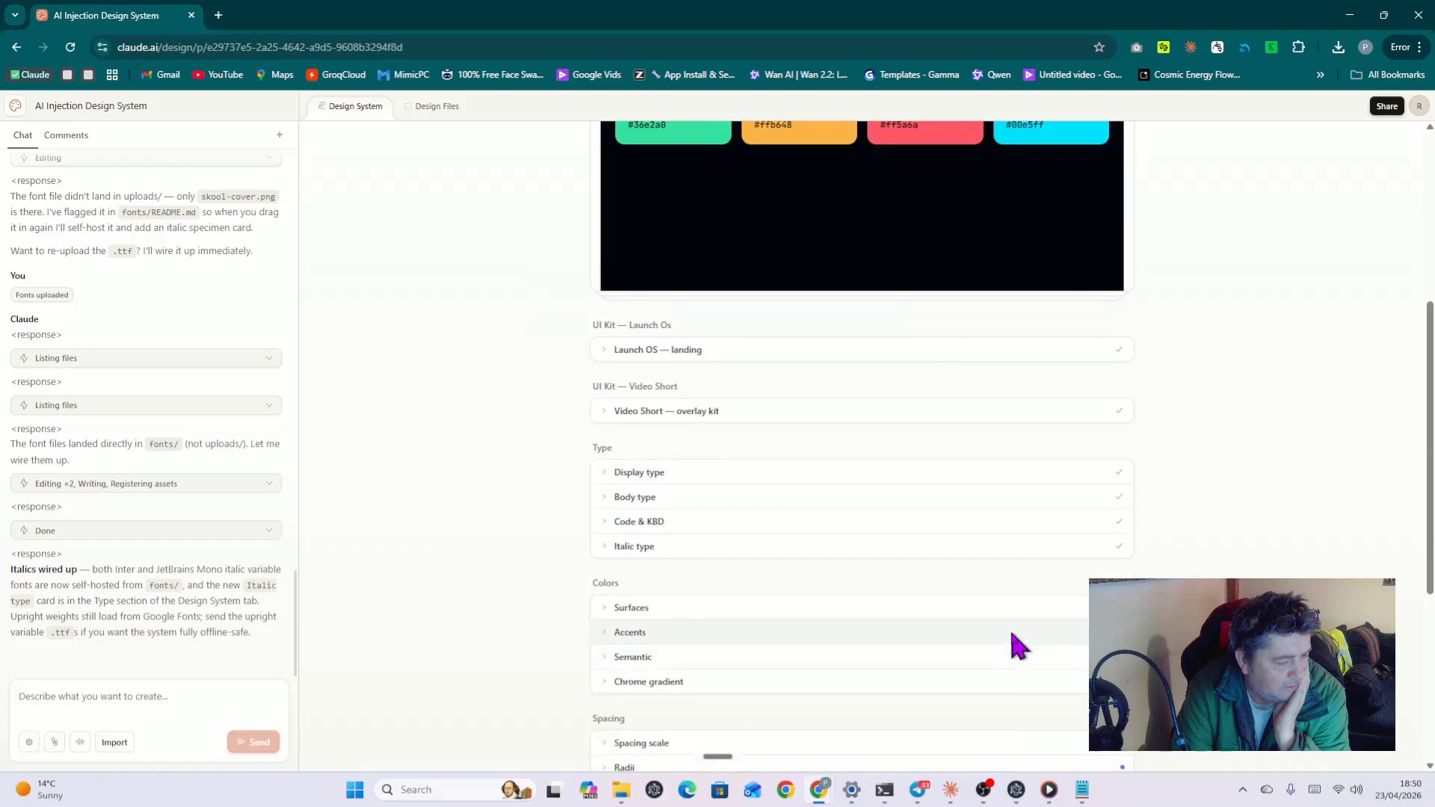
pyautogui.scroll(-7, 1017, 636)
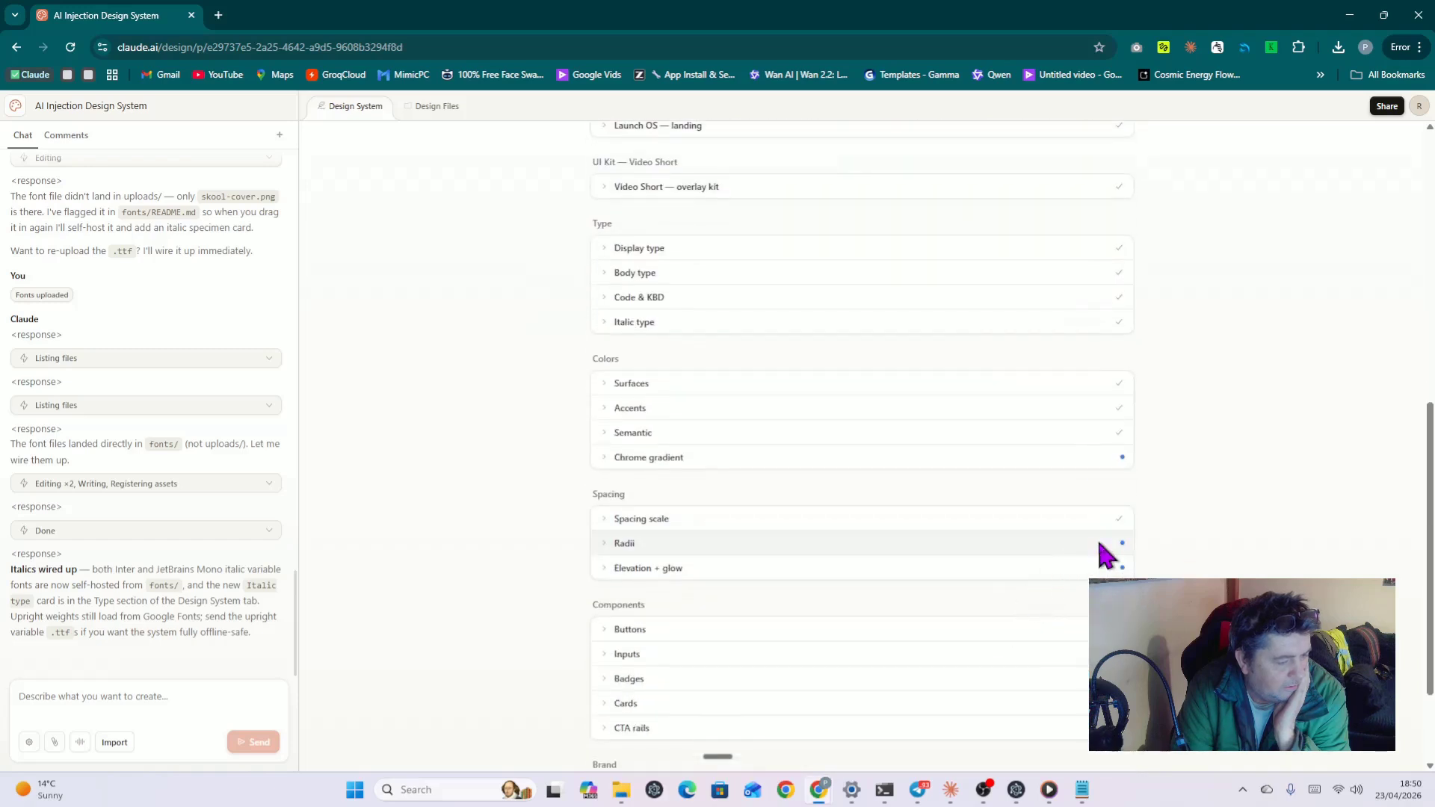
pyautogui.click(1103, 549)
pyautogui.click(1003, 553)
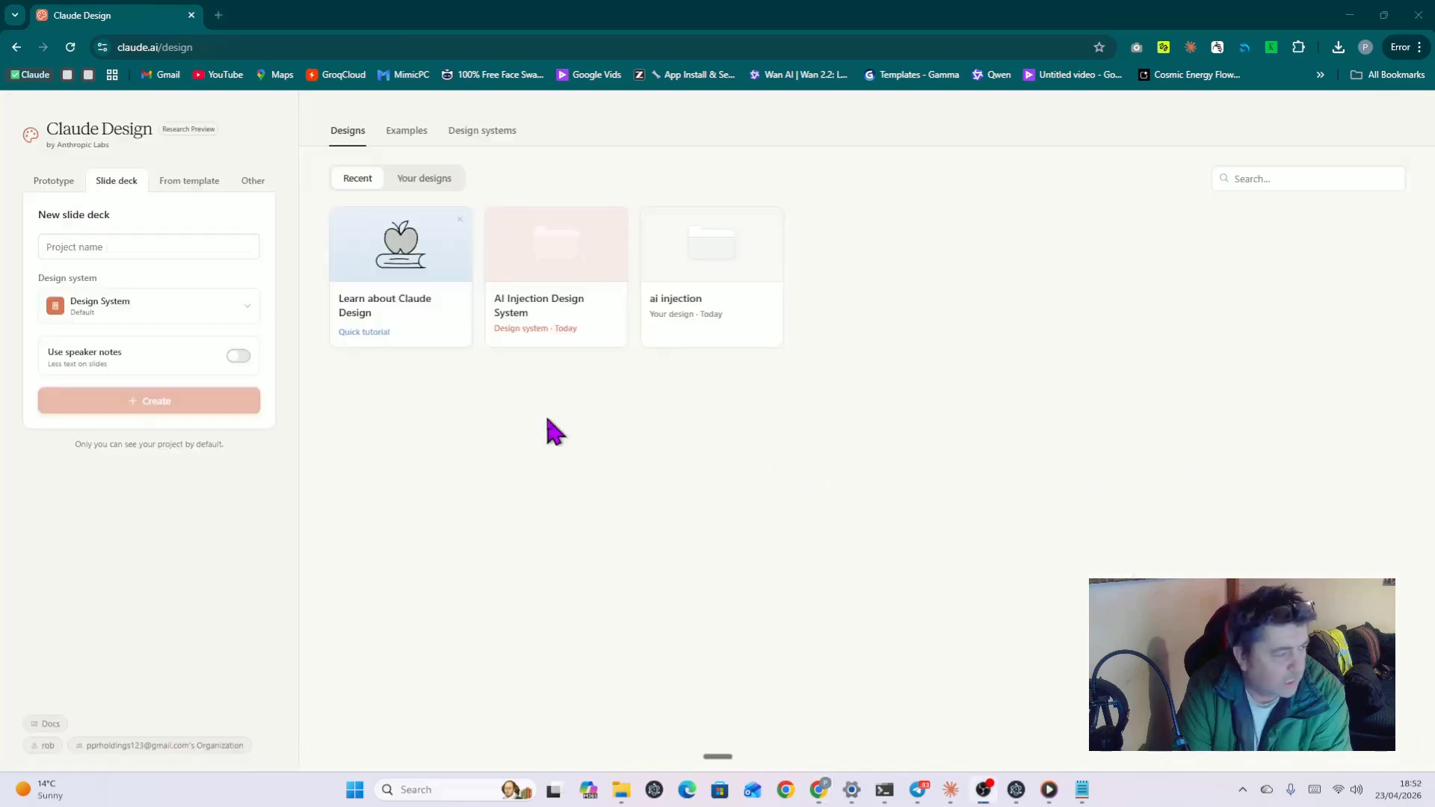
# Step: Open the AI Injection Design System card from the Recent list on the home page
pyautogui.click(550, 318)
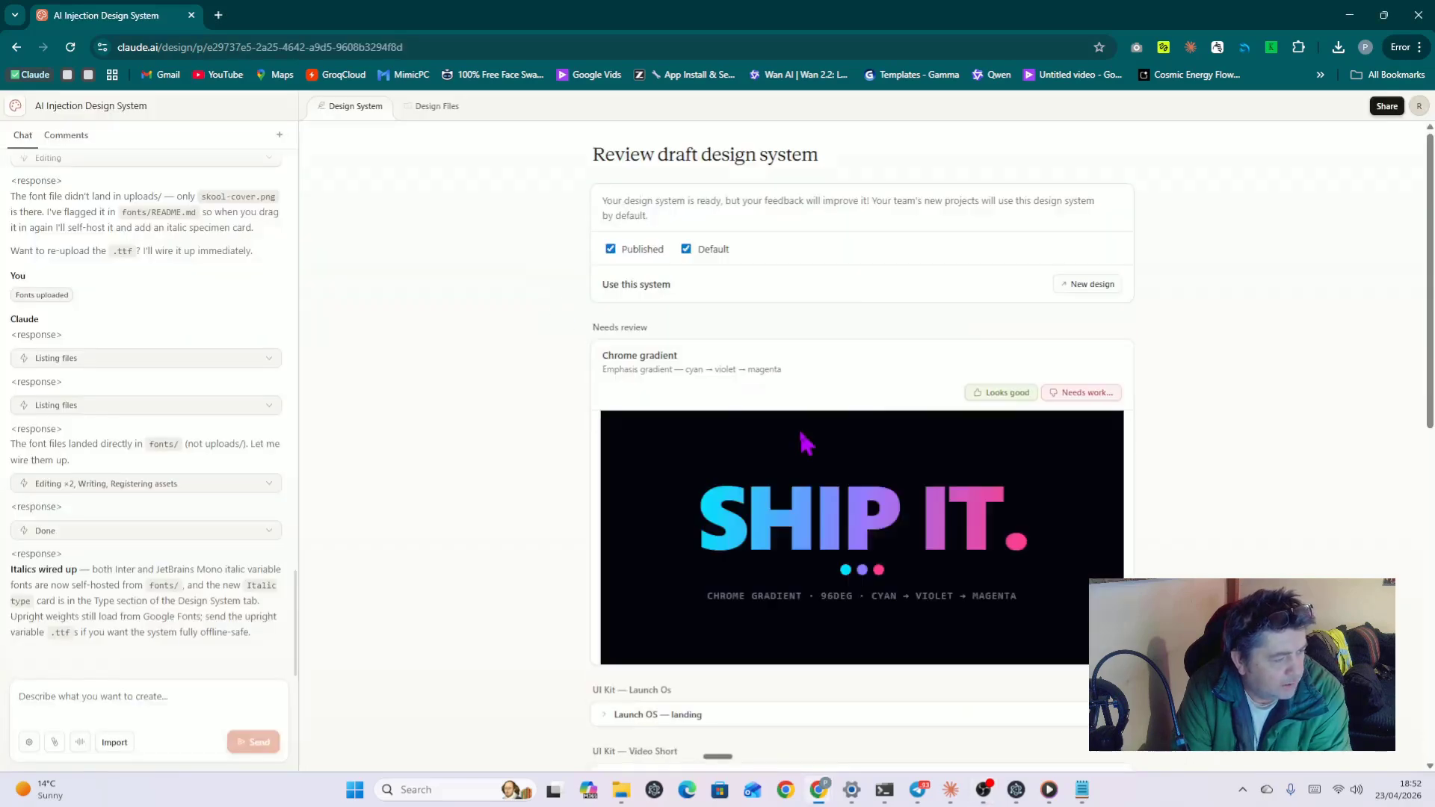
# Step: Approve the last remaining card, Chrome gradient, and return to the home page
pyautogui.scroll(-10, 1088, 283)
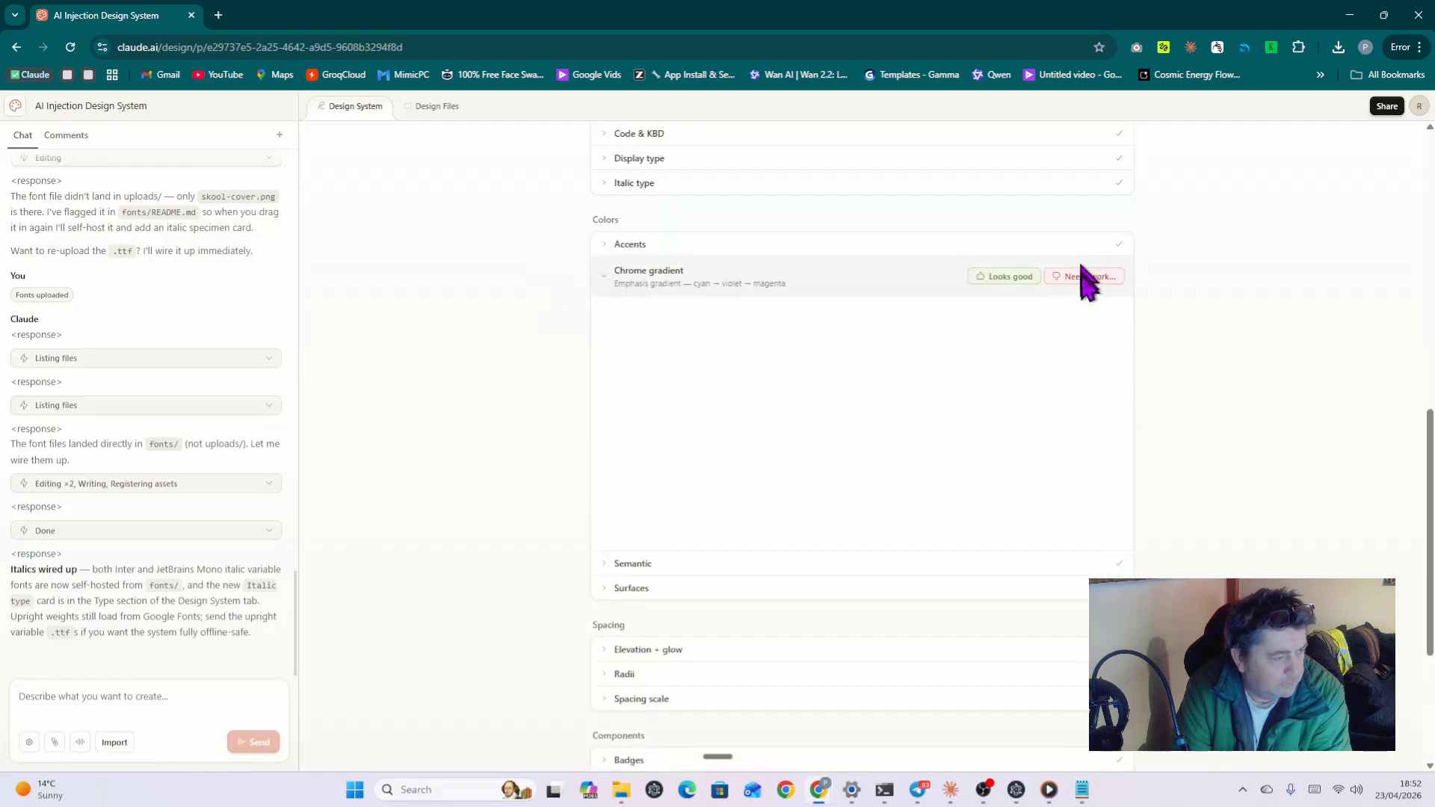
pyautogui.click(1008, 278)
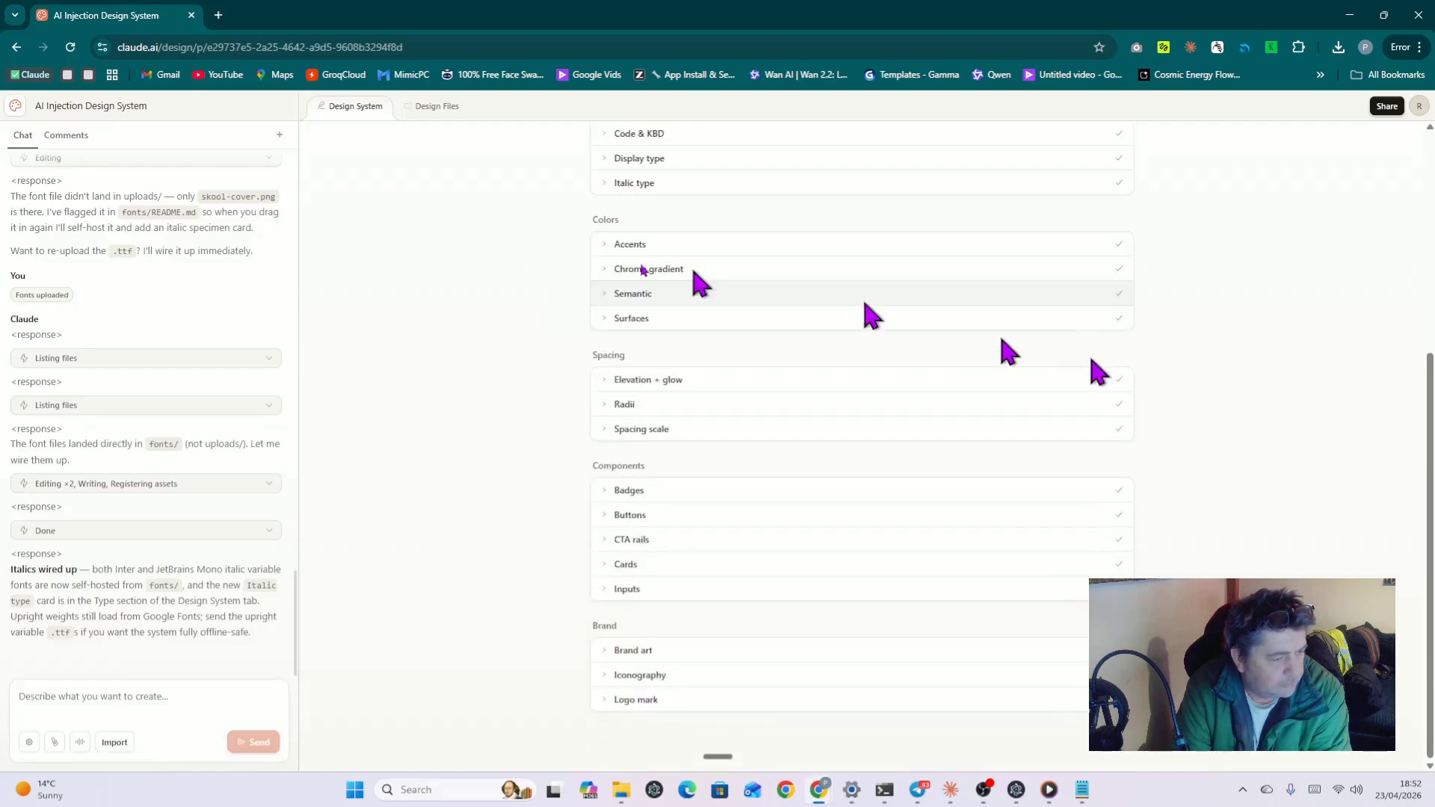
pyautogui.click(17, 109)
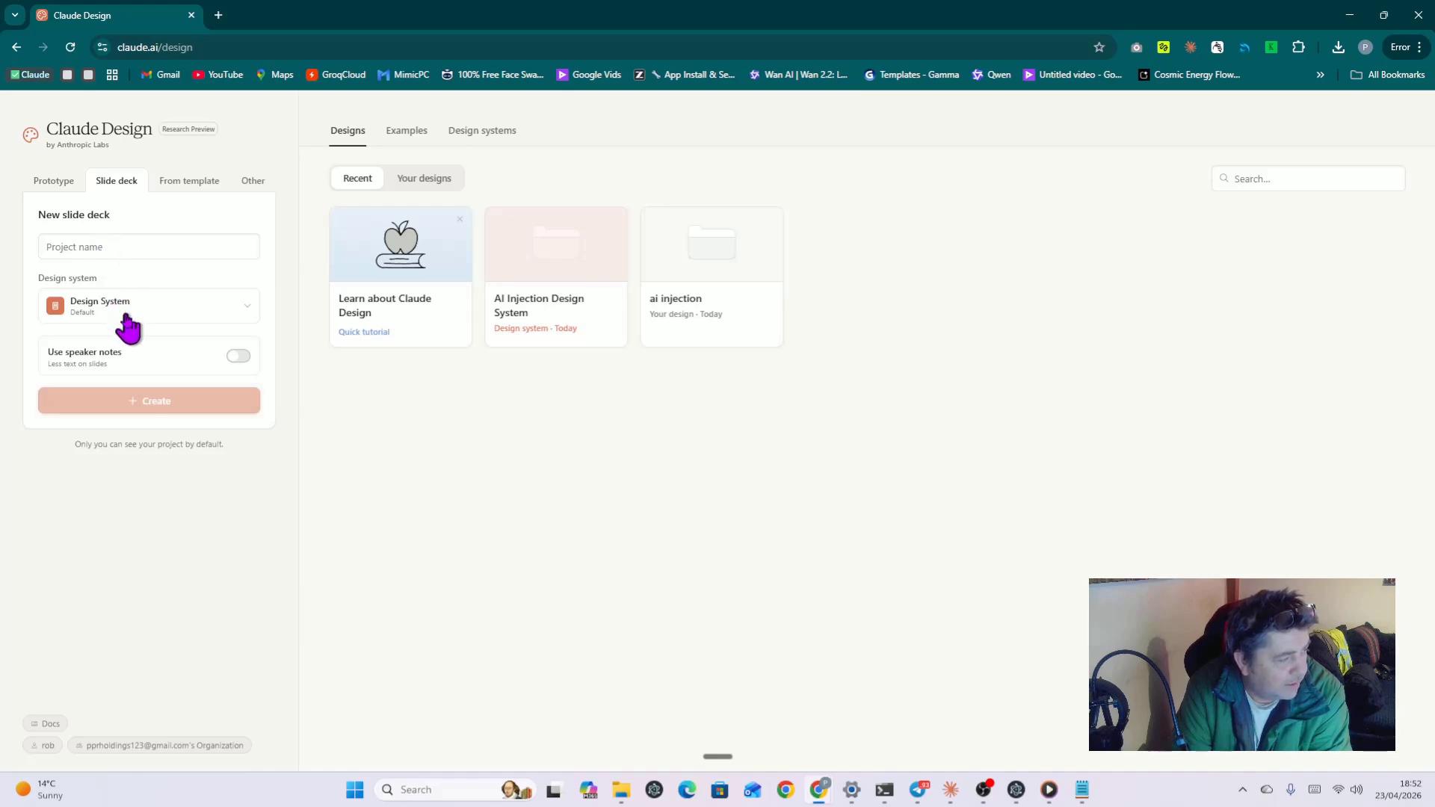
# Step: Create a new slide deck named 'Launch OS Pitch' using Design System, speaker notes off
pyautogui.click(106, 247)
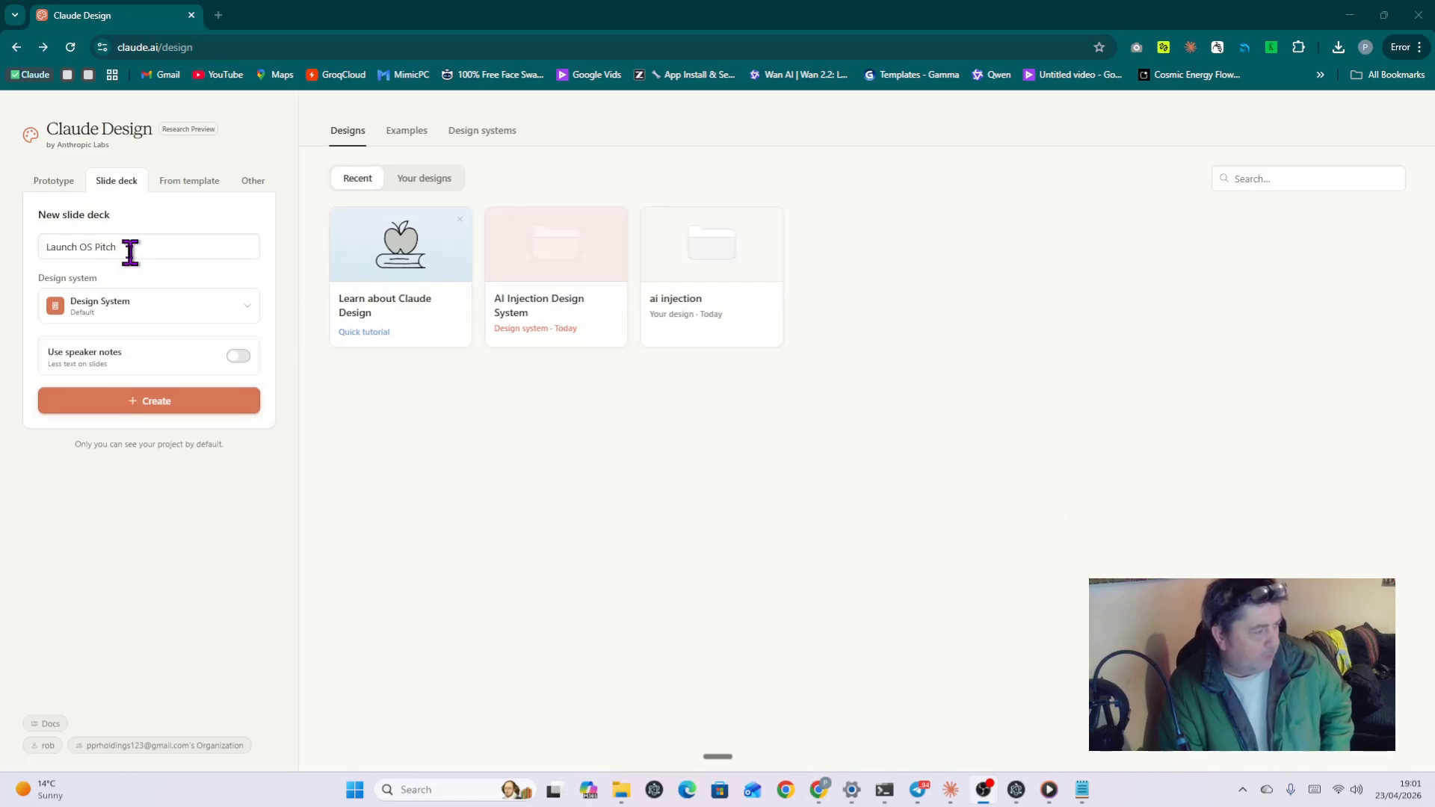
pyautogui.click(155, 306)
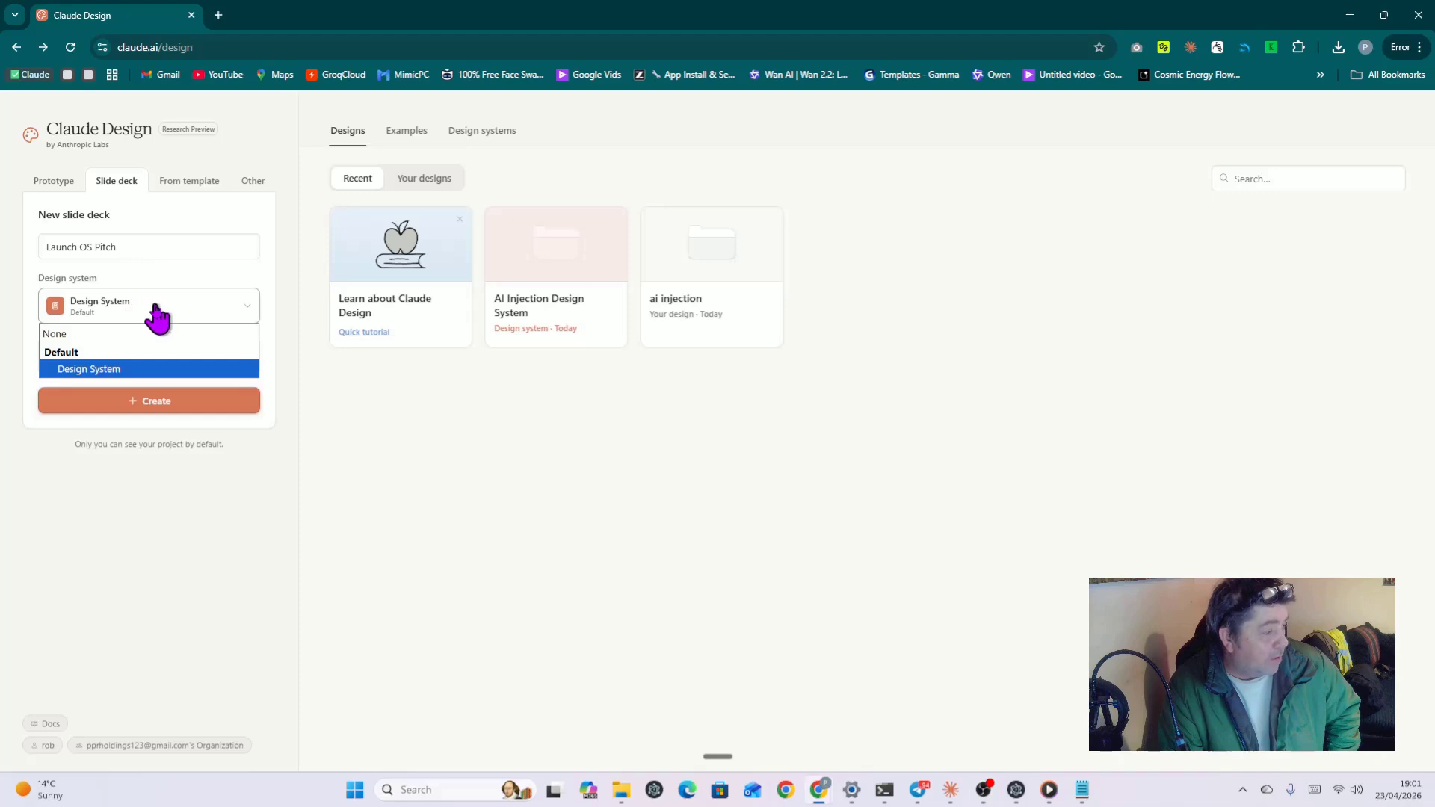
pyautogui.click(164, 371)
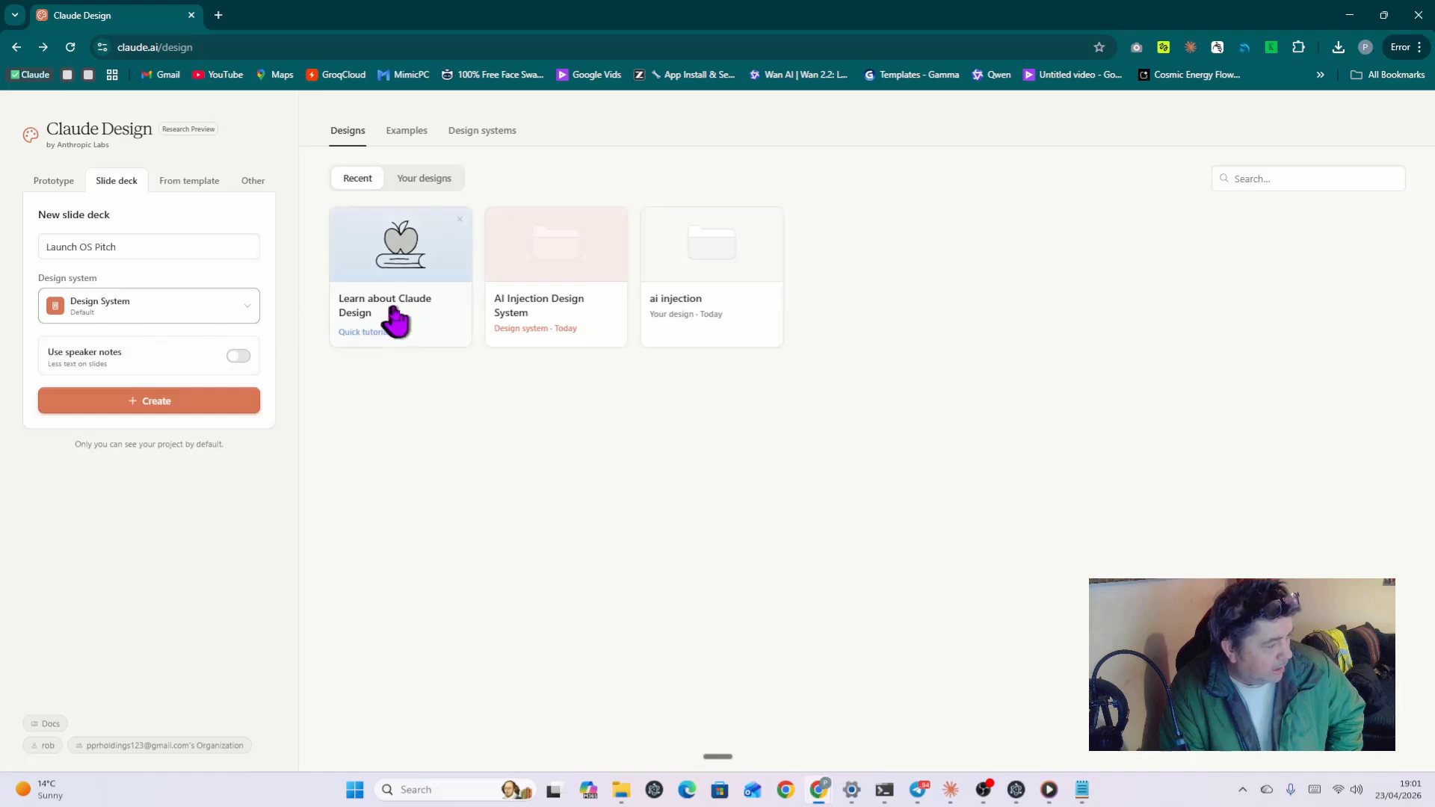
pyautogui.click(170, 322)
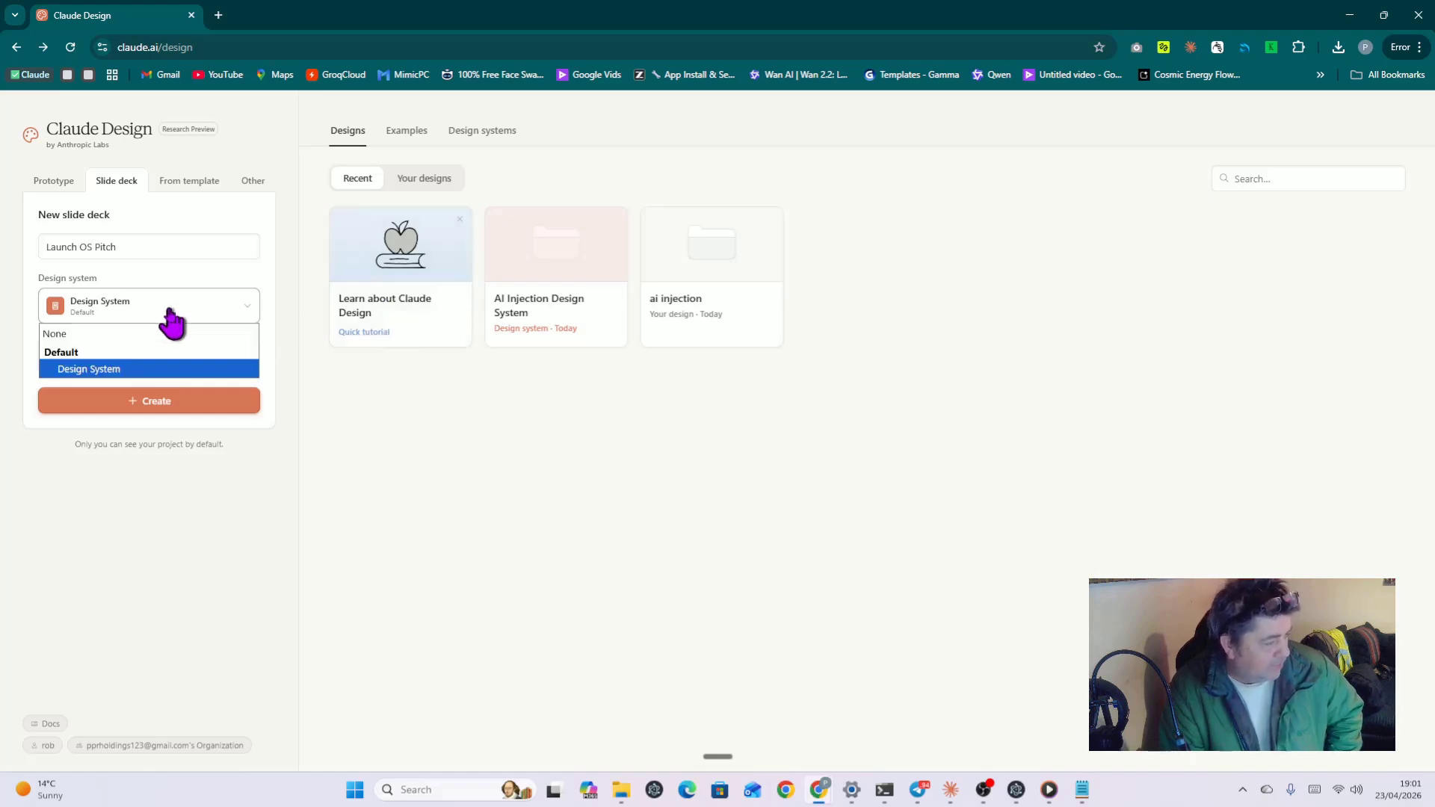
pyautogui.click(131, 370)
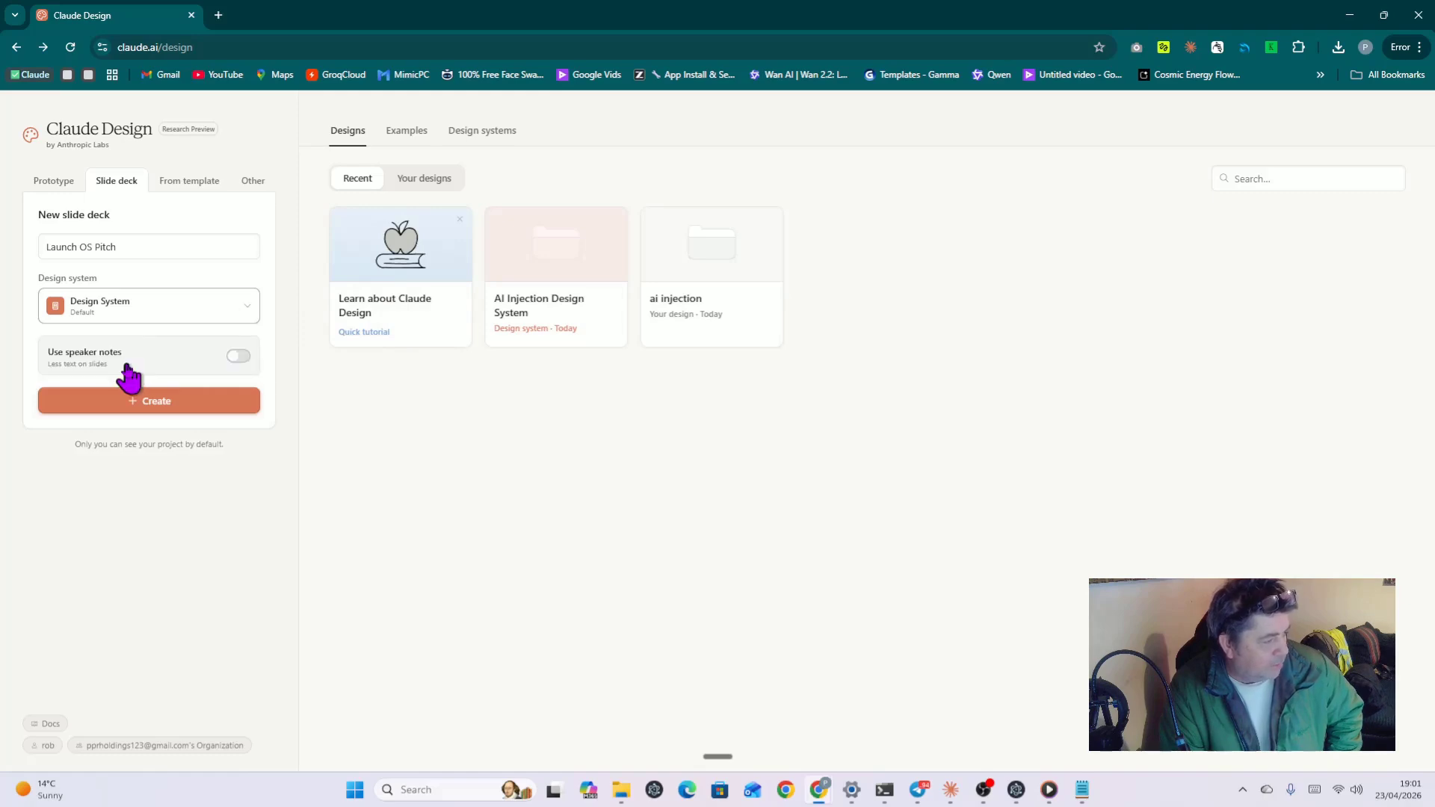
pyautogui.click(149, 405)
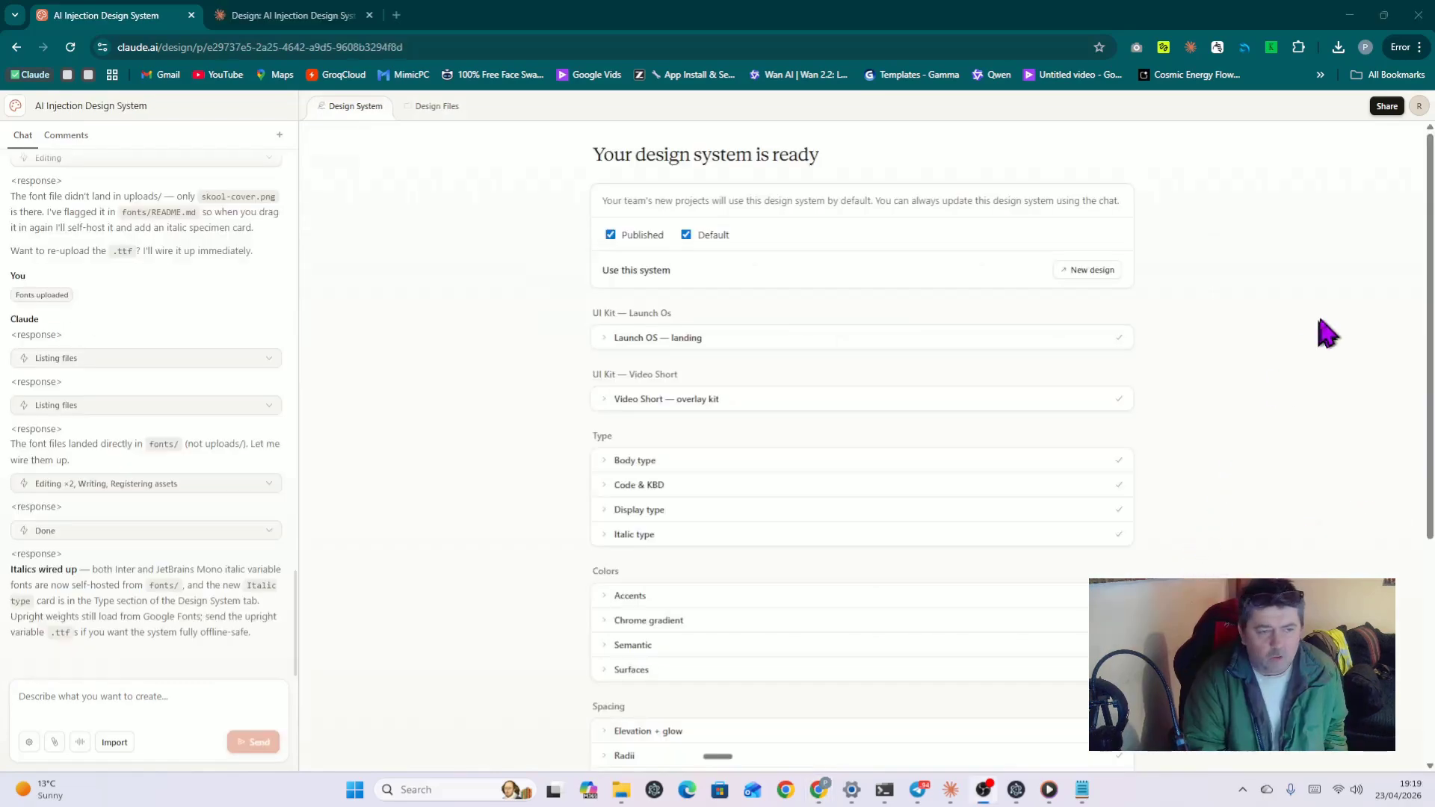
# Step: Glance at the Share options, then leave the AI Injection design system for the projects home page
pyautogui.click(1389, 106)
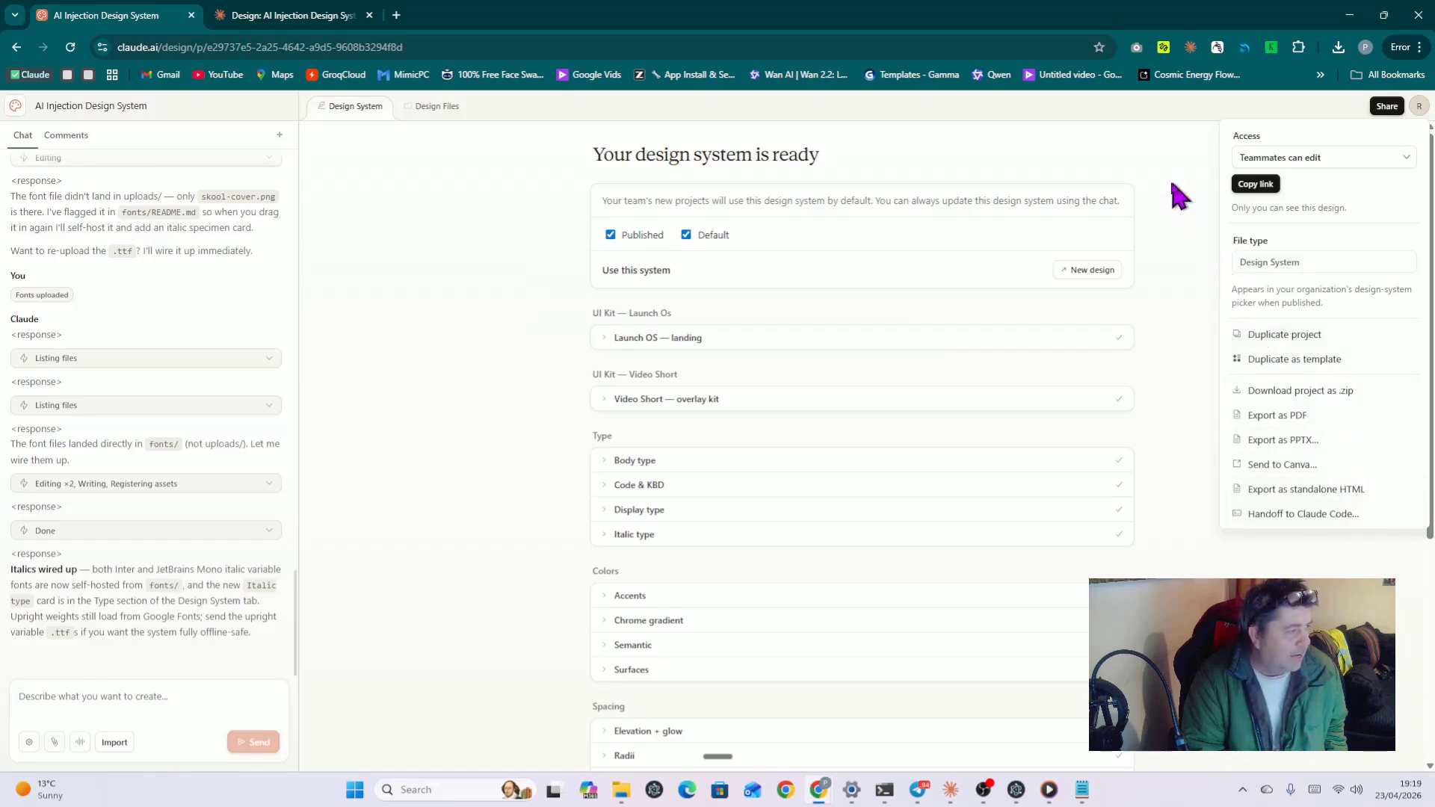
pyautogui.click(15, 106)
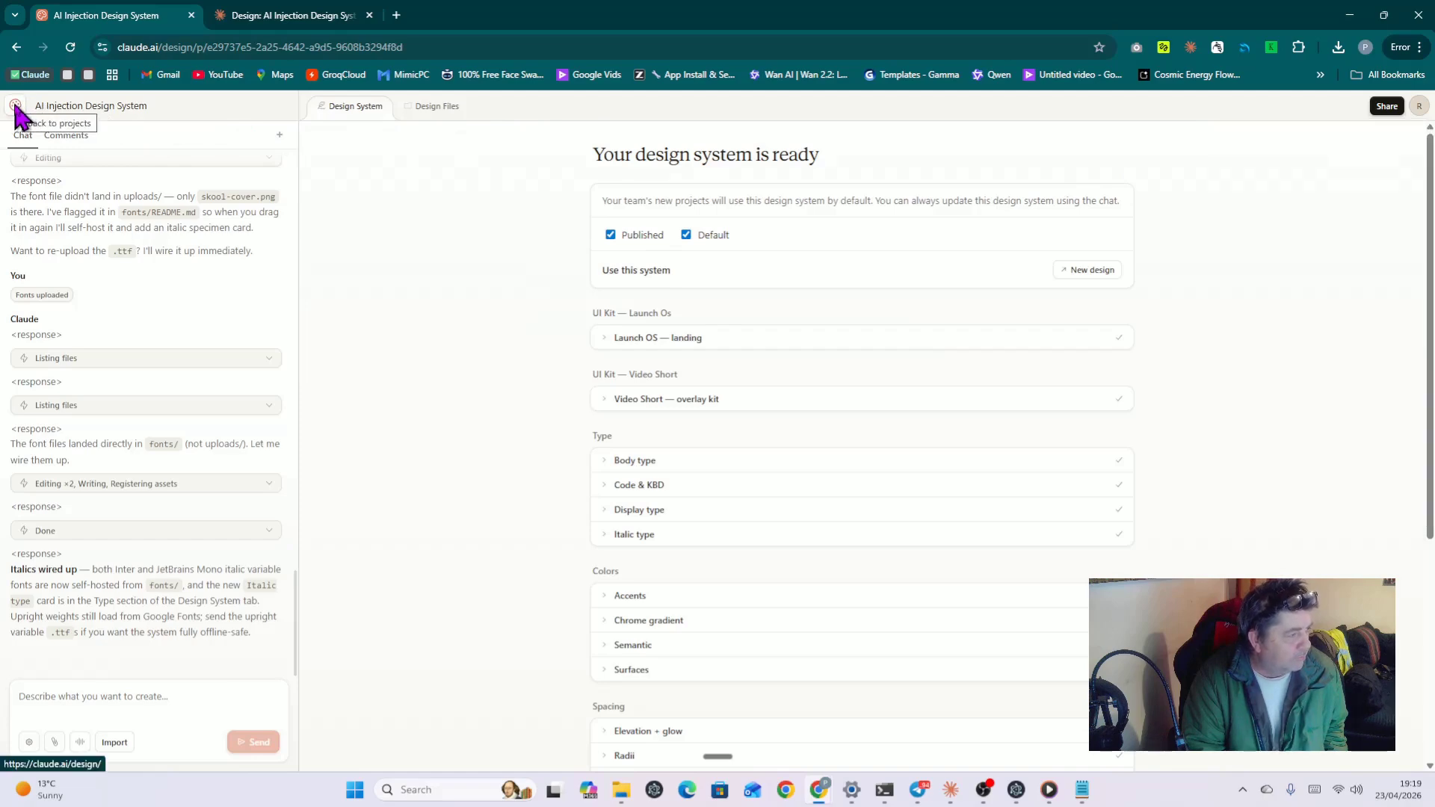
pyautogui.click(15, 106)
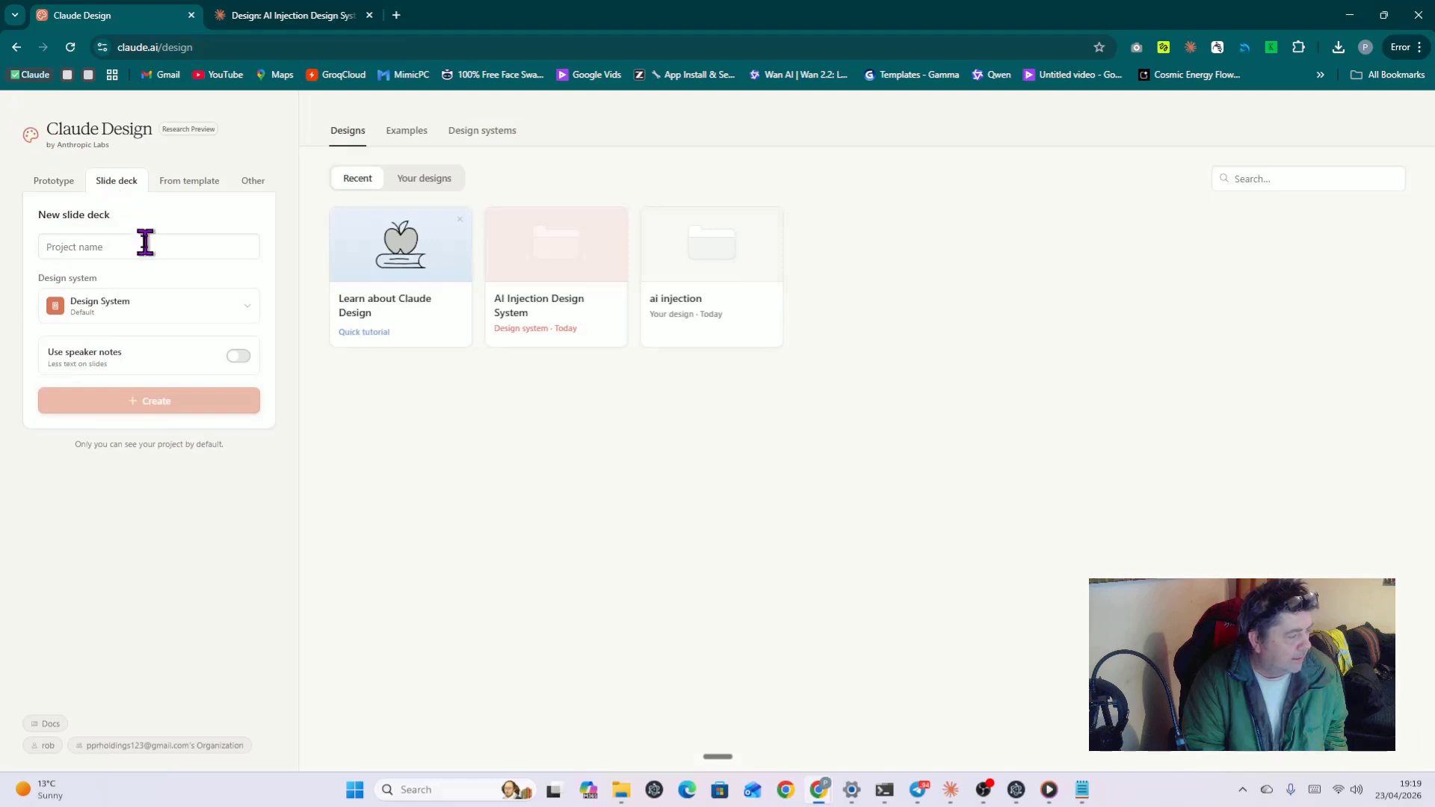
# Step: Choose Design System as the design system for the new slide deck
pyautogui.click(156, 313)
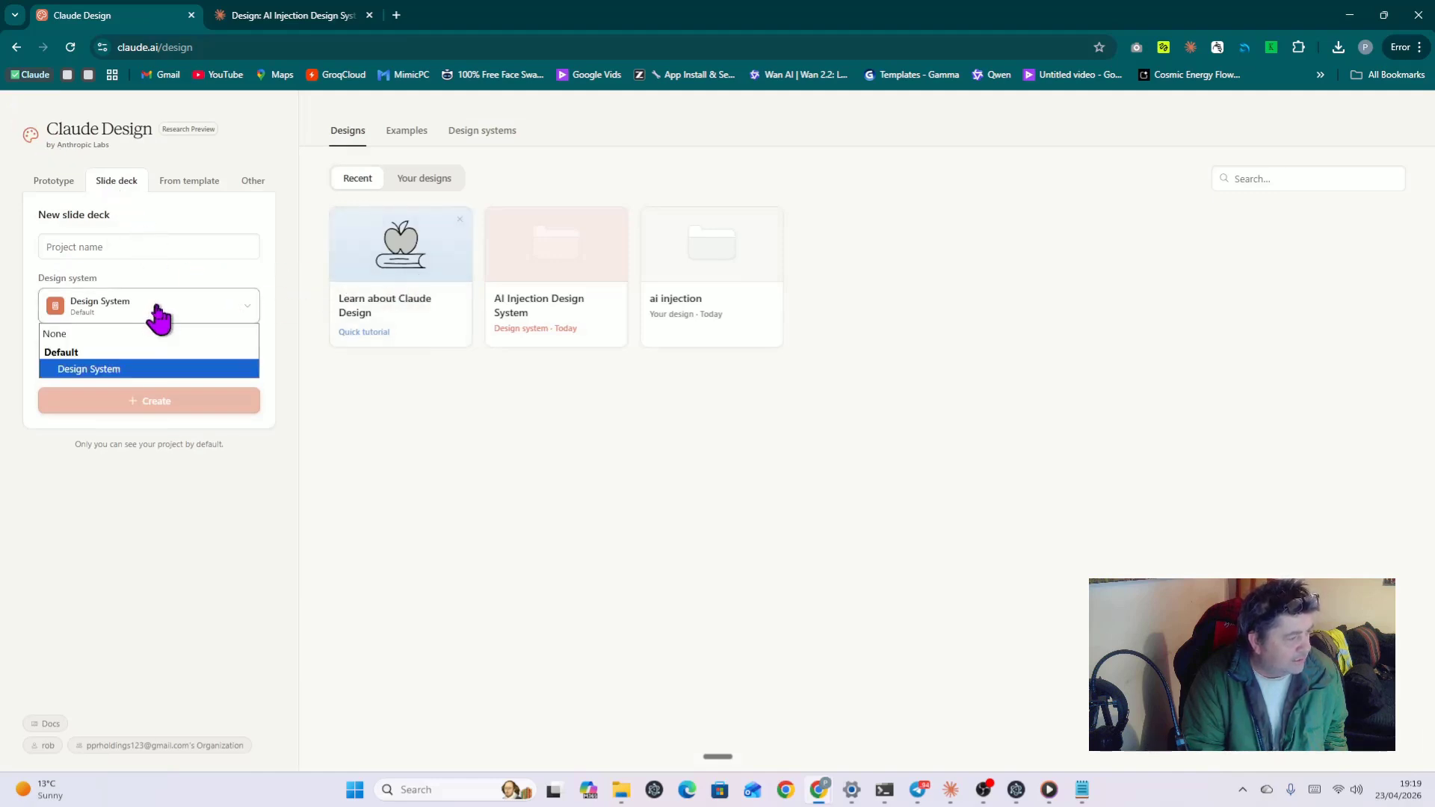
pyautogui.click(133, 371)
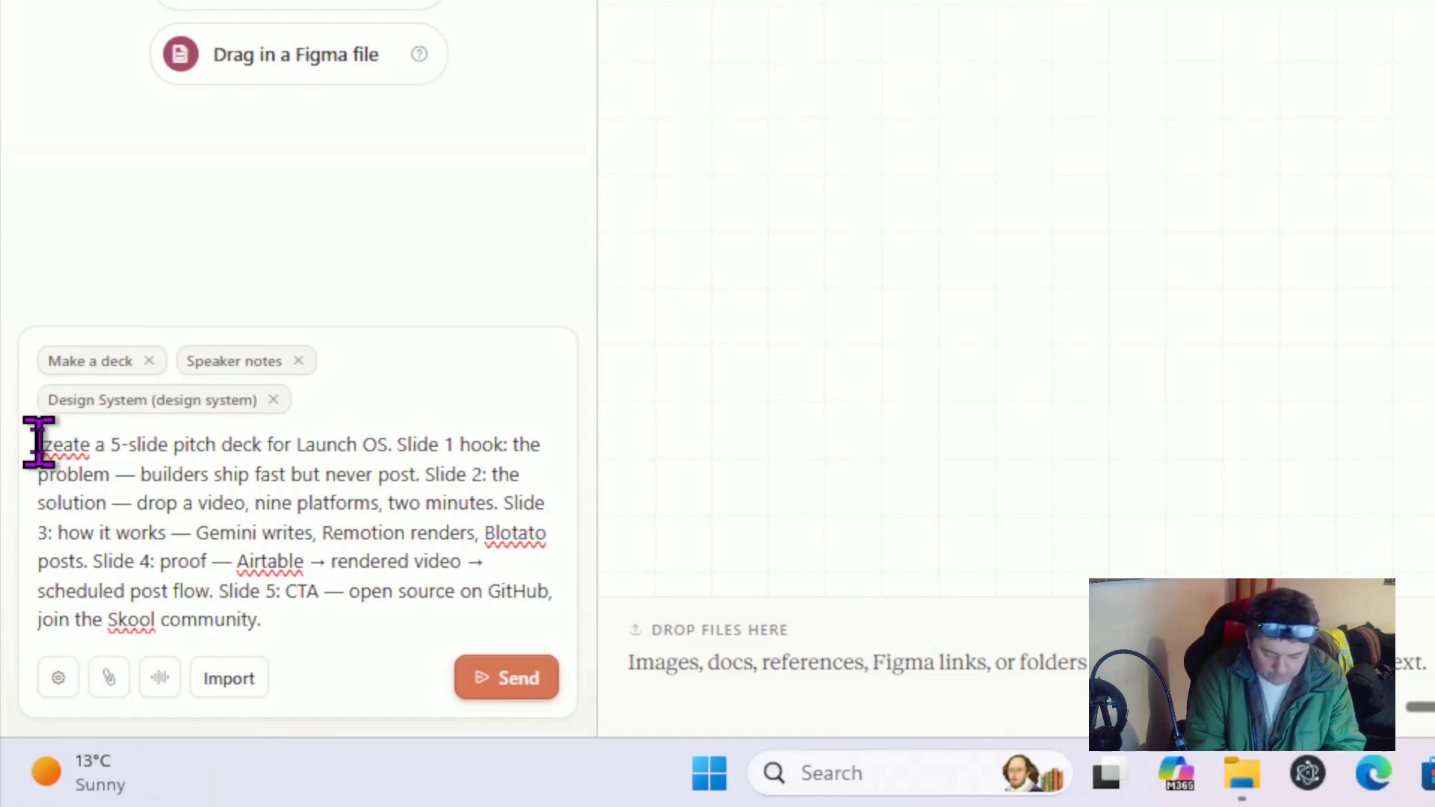
# Step: Correct 'czeate' to 'create' in the pitch brief and submit it to generate the deck
pyautogui.click(42, 445)
pyautogui.write('r')
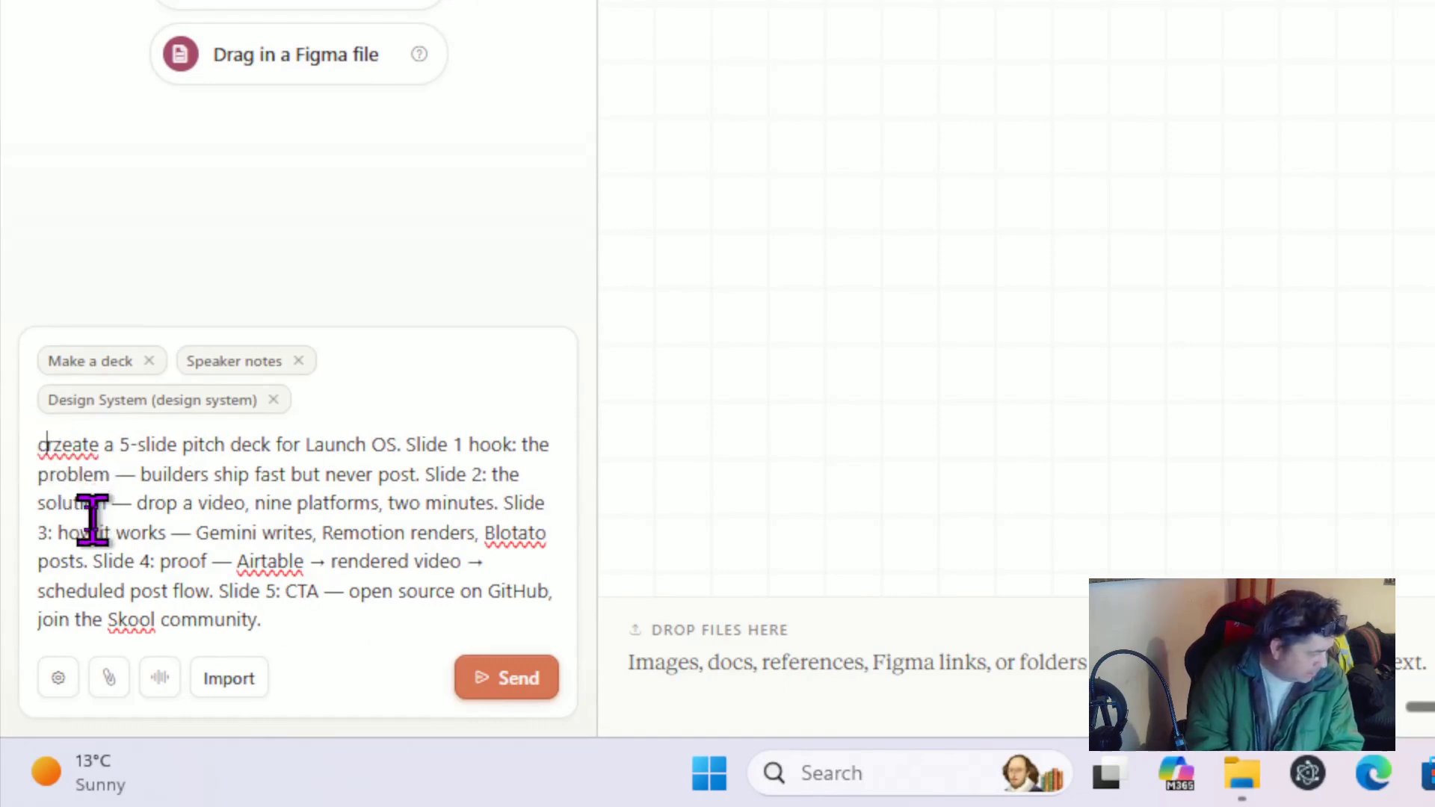
pyautogui.press('Delete')
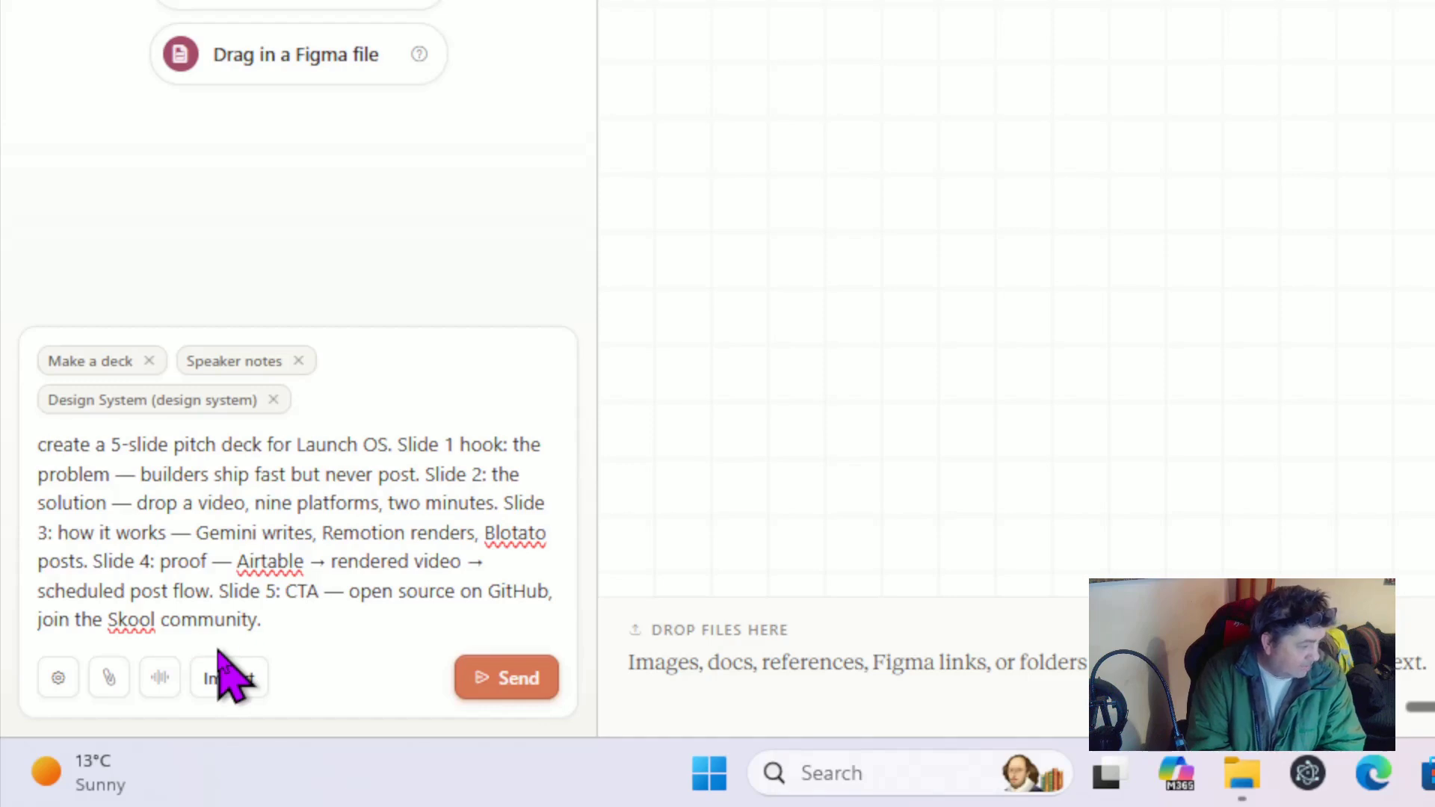
pyautogui.click(490, 678)
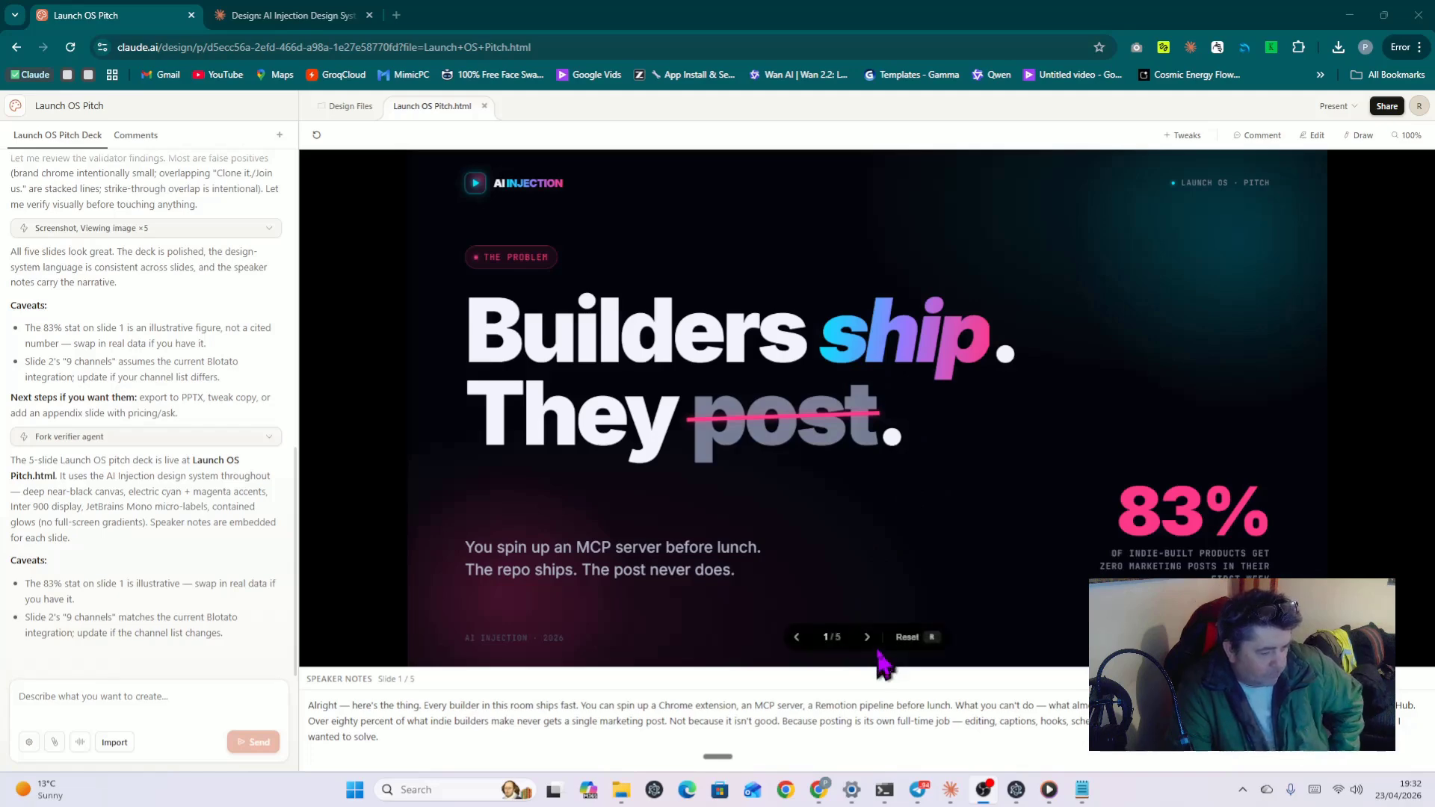
# Step: Step through 'Drop video / Get posts', the AI services and Airtable slides to 'Clone it. Join us.'
pyautogui.click(868, 639)
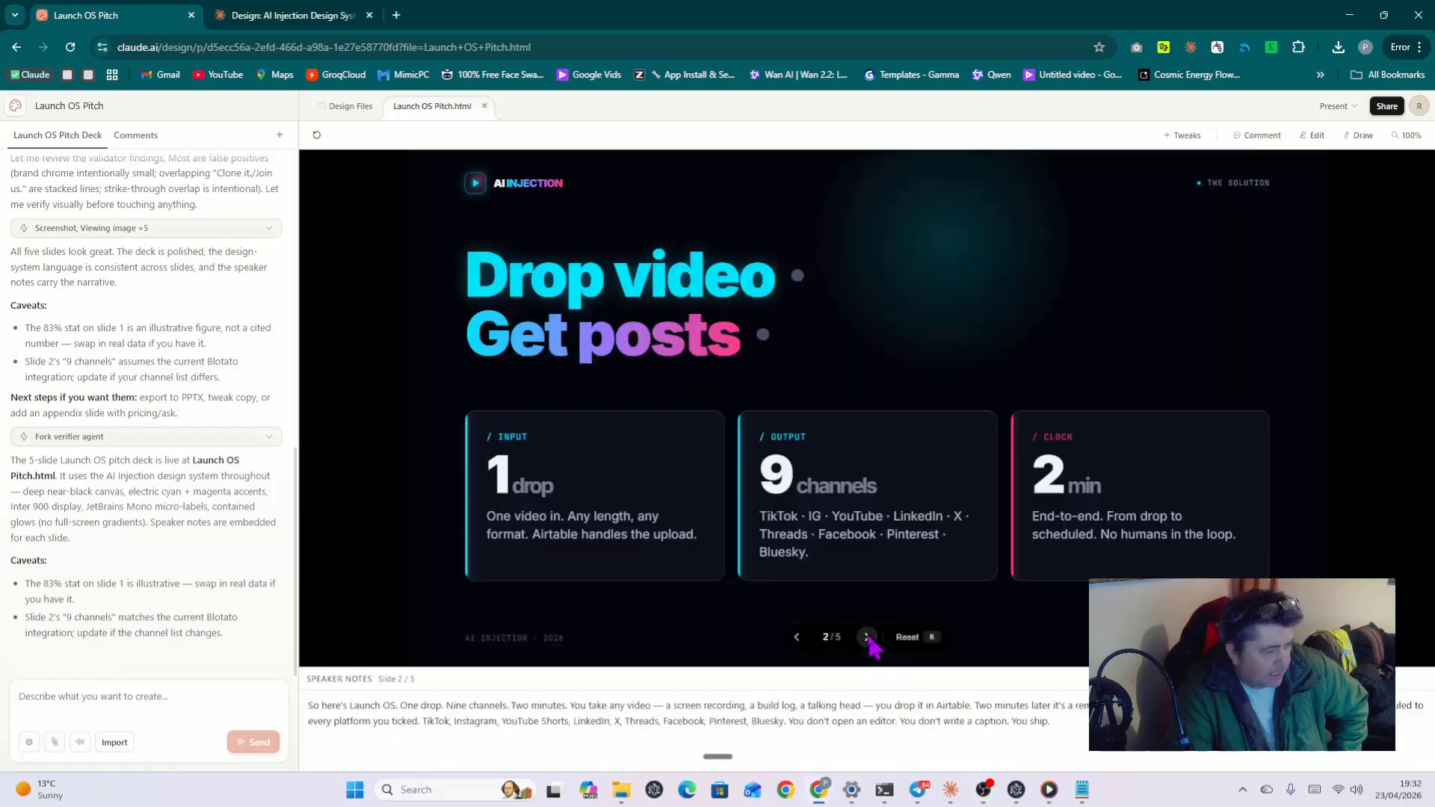
pyautogui.moveTo(873, 646)
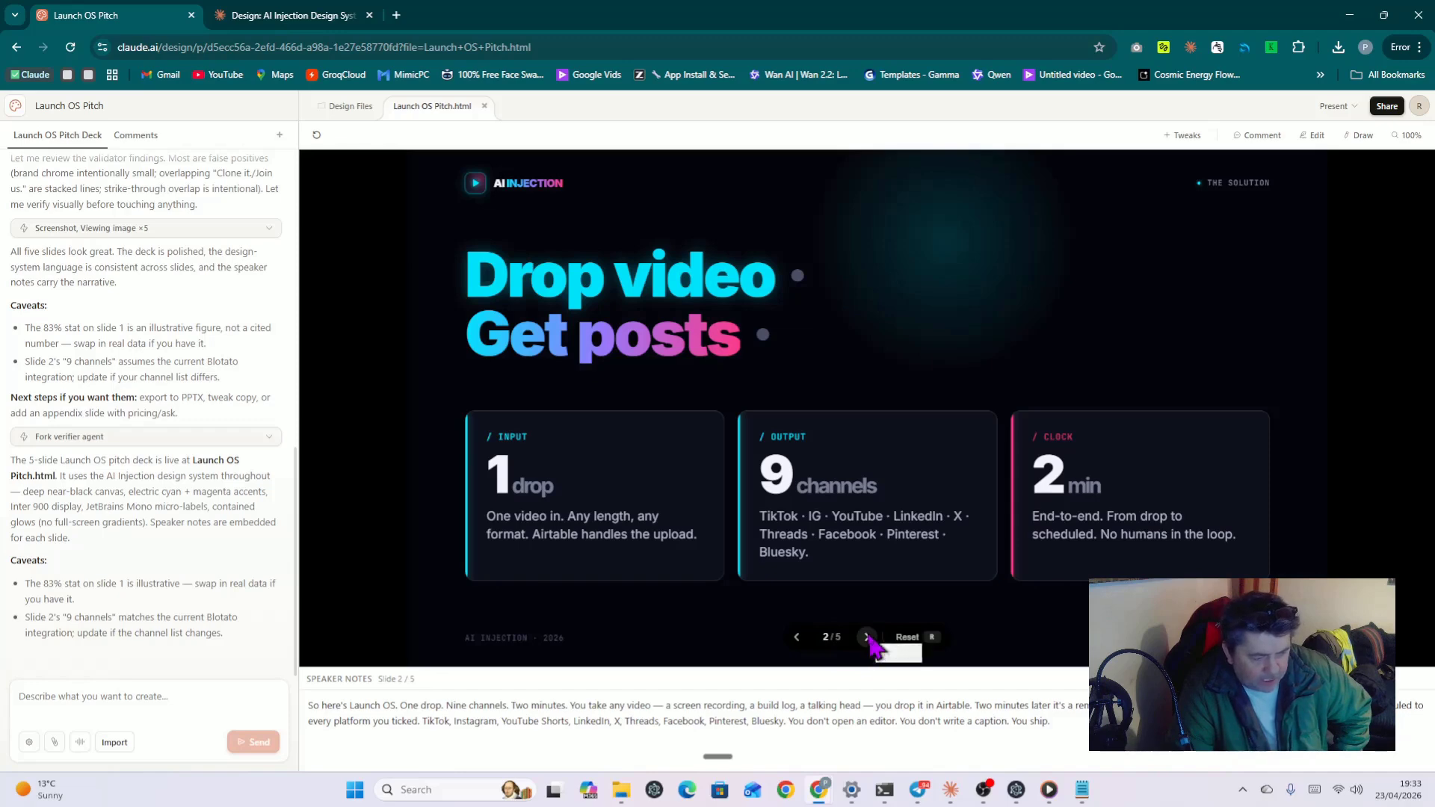
pyautogui.click(867, 637)
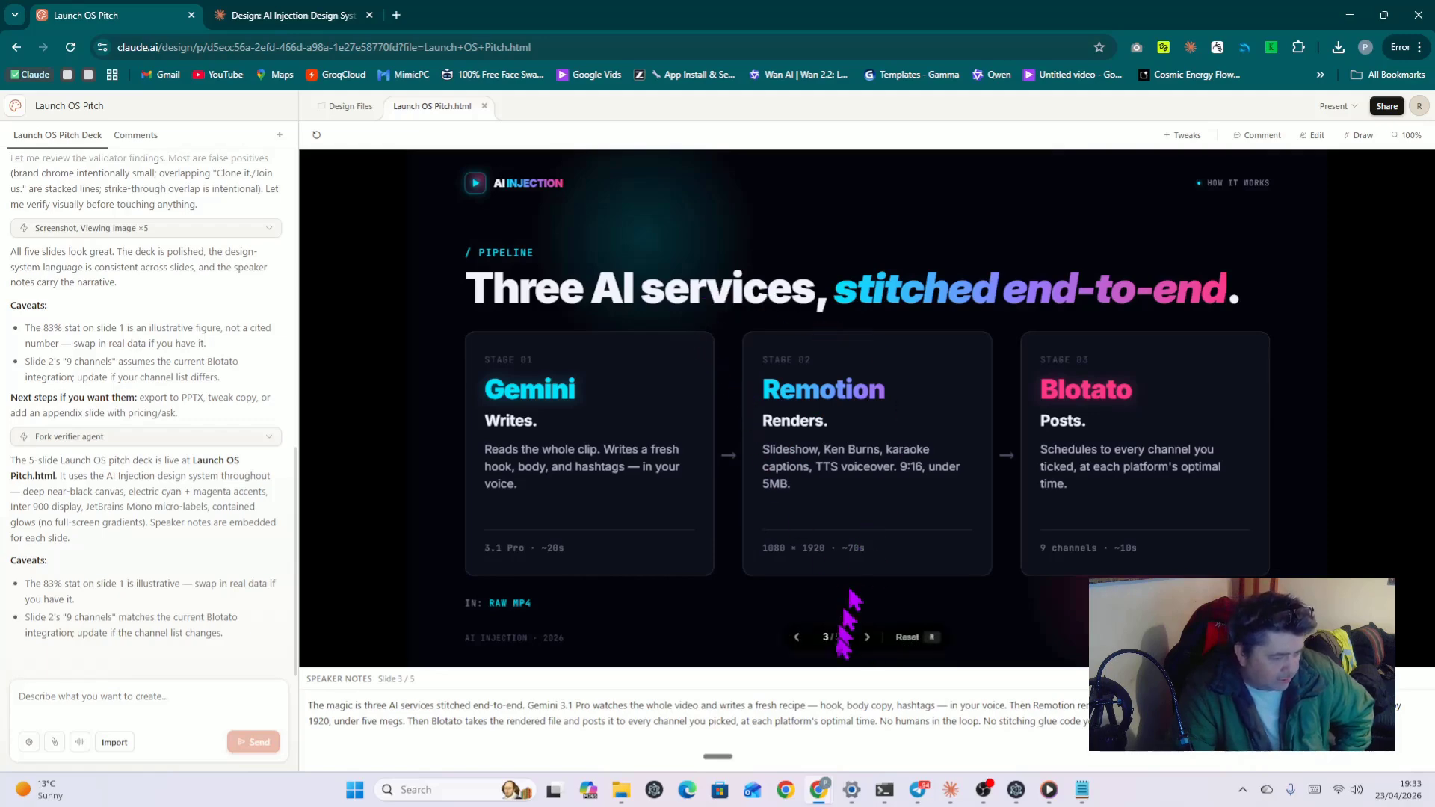
pyautogui.click(868, 639)
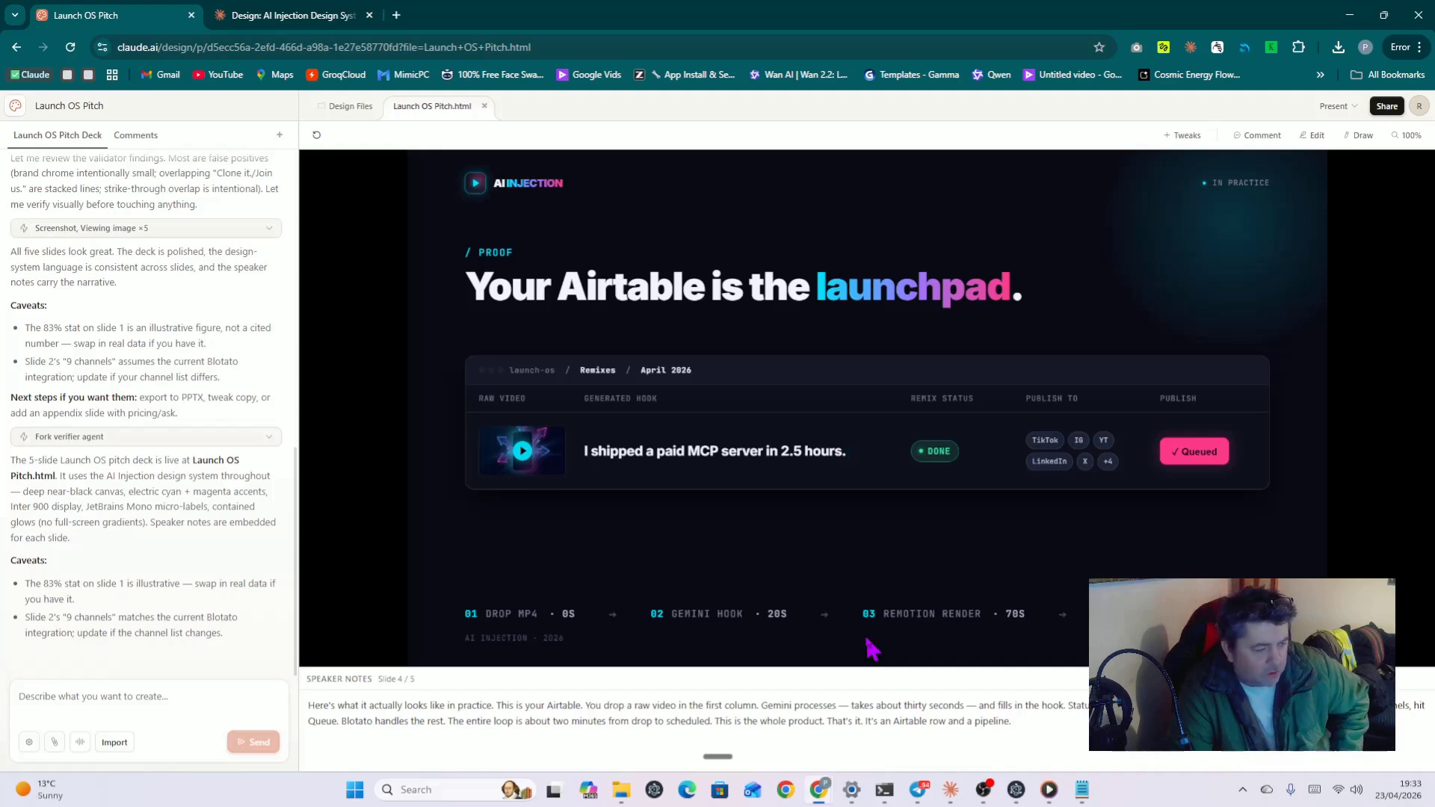
pyautogui.moveTo(866, 639)
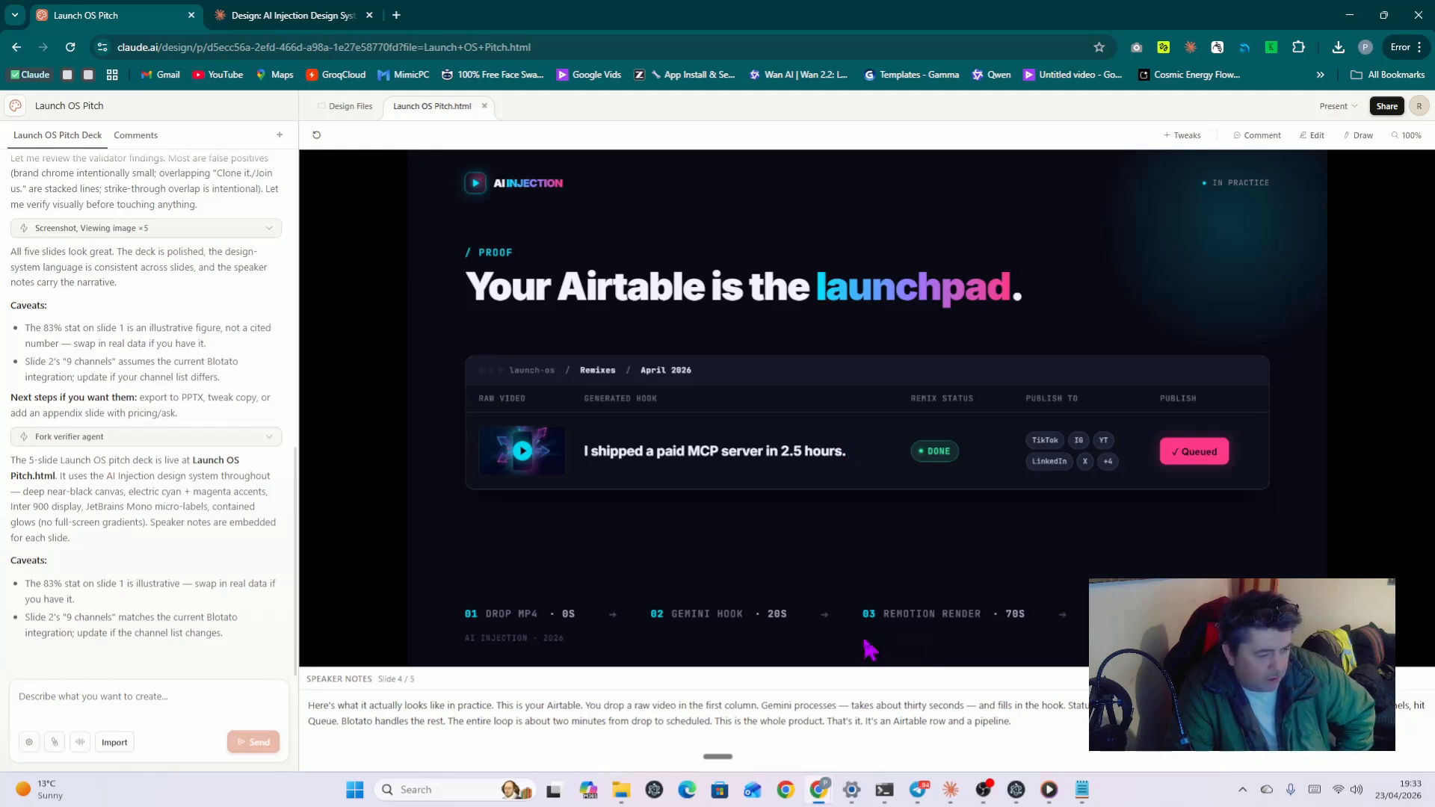
pyautogui.click(867, 638)
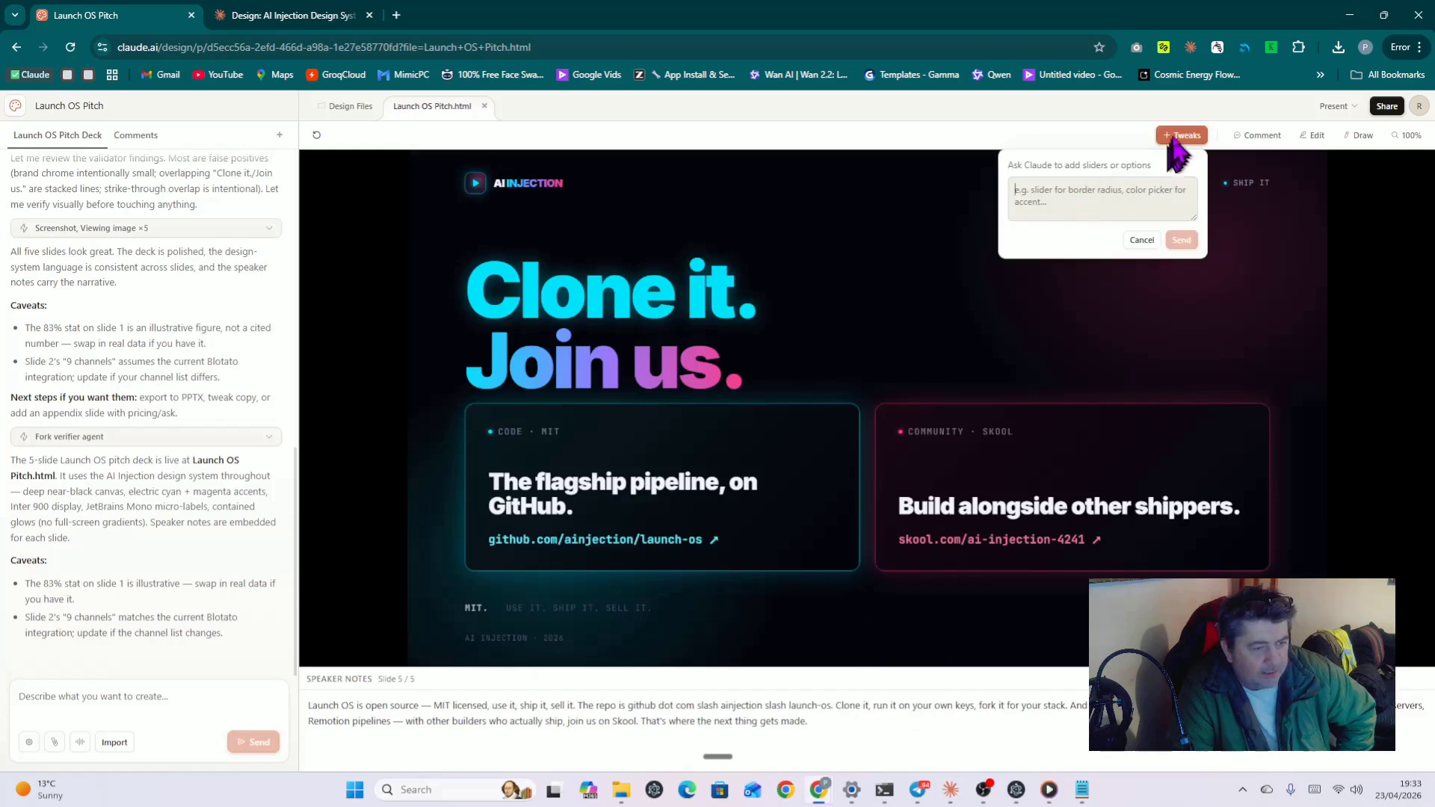
# Step: Turn on Comment mode on the slide, then switch Edit mode on and back off
pyautogui.click(1263, 136)
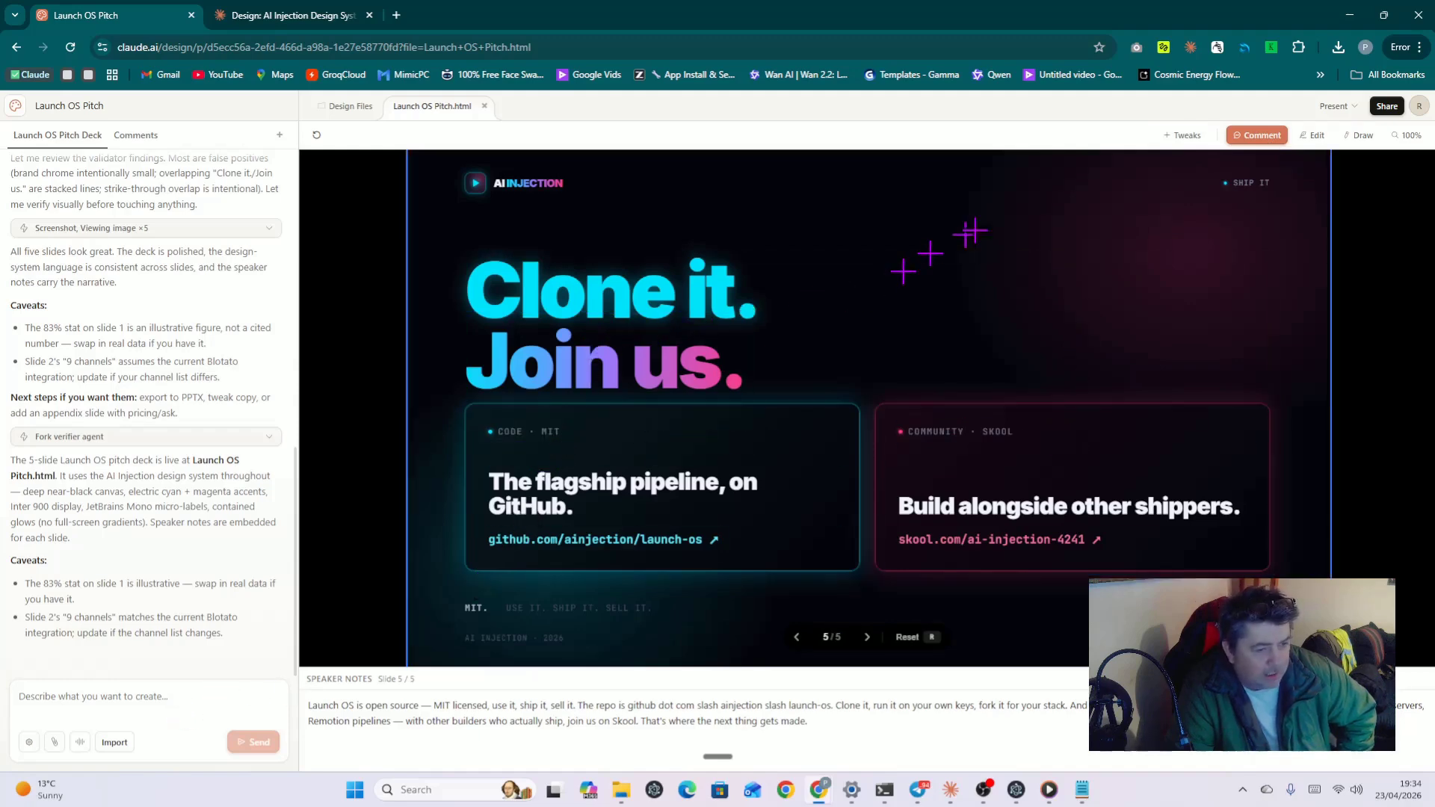
pyautogui.click(1316, 136)
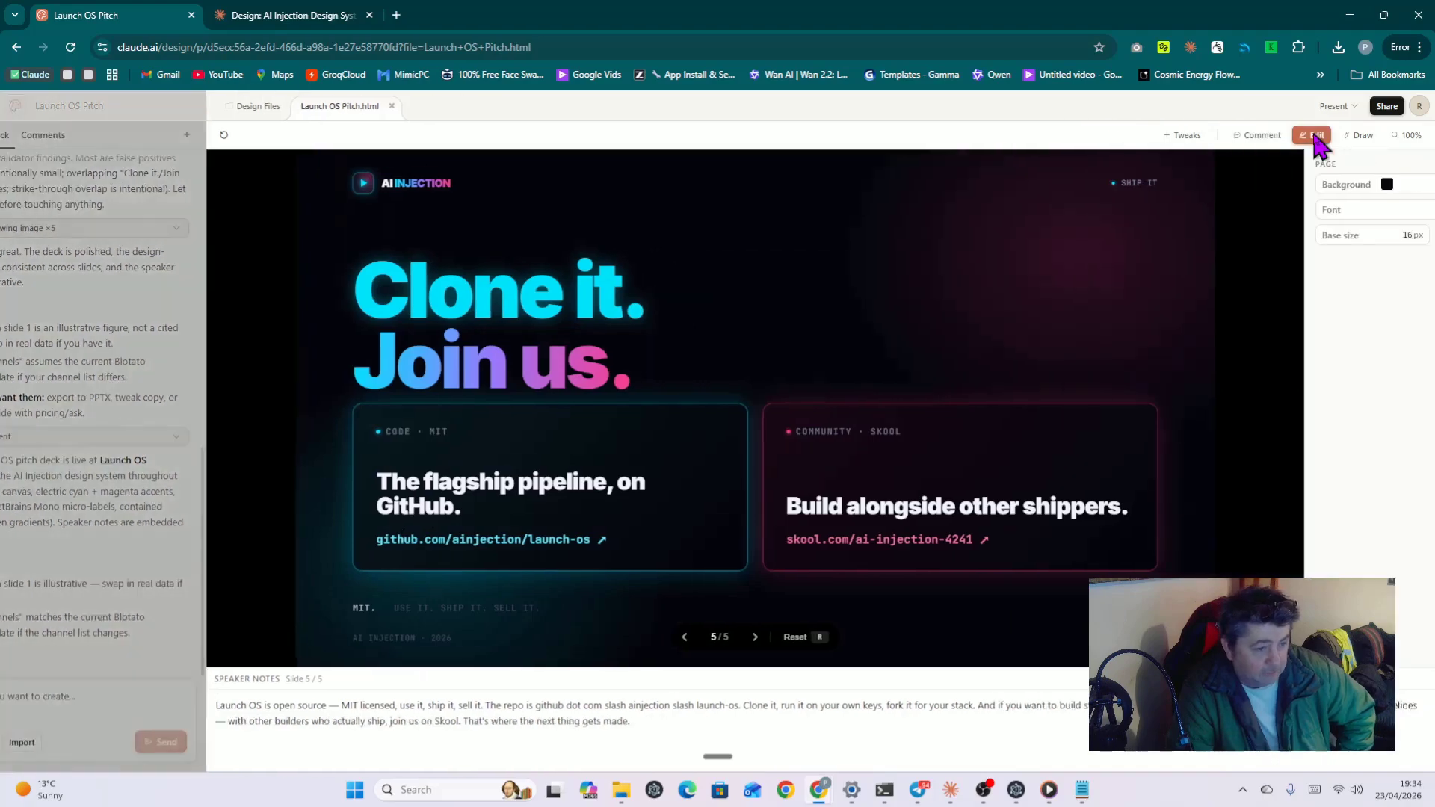
pyautogui.click(1316, 137)
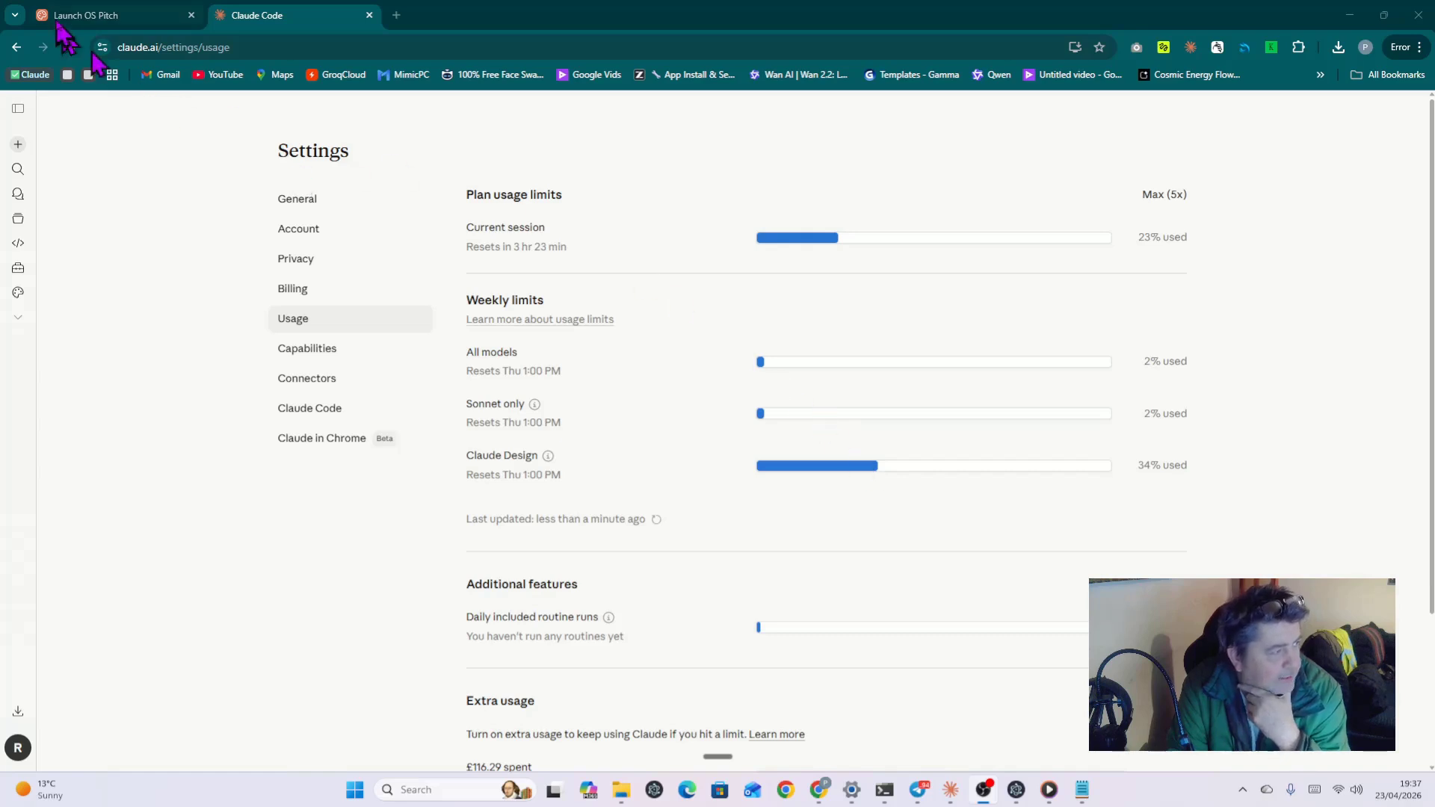
# Step: Back in the Launch OS Pitch tab, rewind to the opening slide, then advance to 'Drop video / Get posts'
pyautogui.click(106, 18)
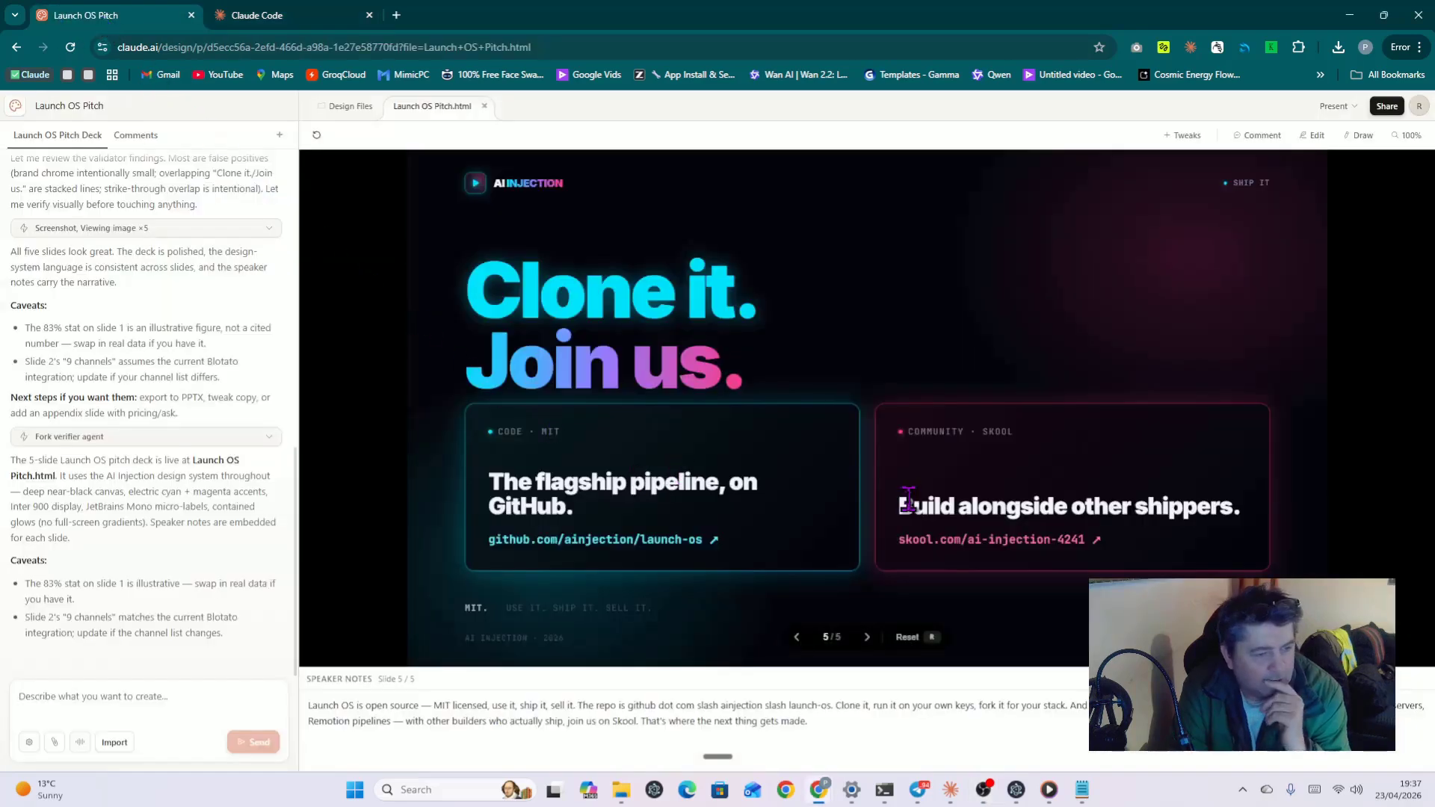
pyautogui.moveTo(908, 497)
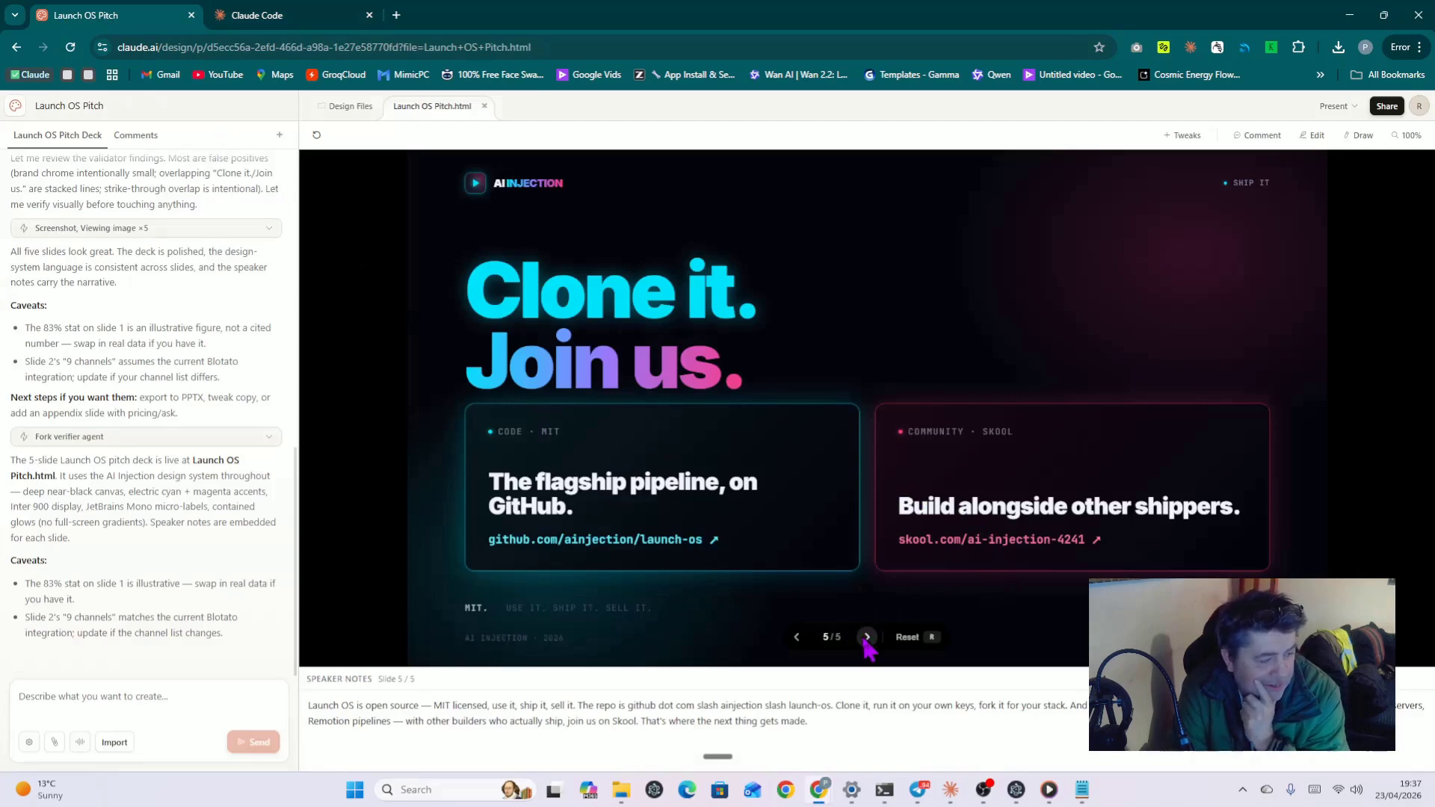
pyautogui.click(797, 639)
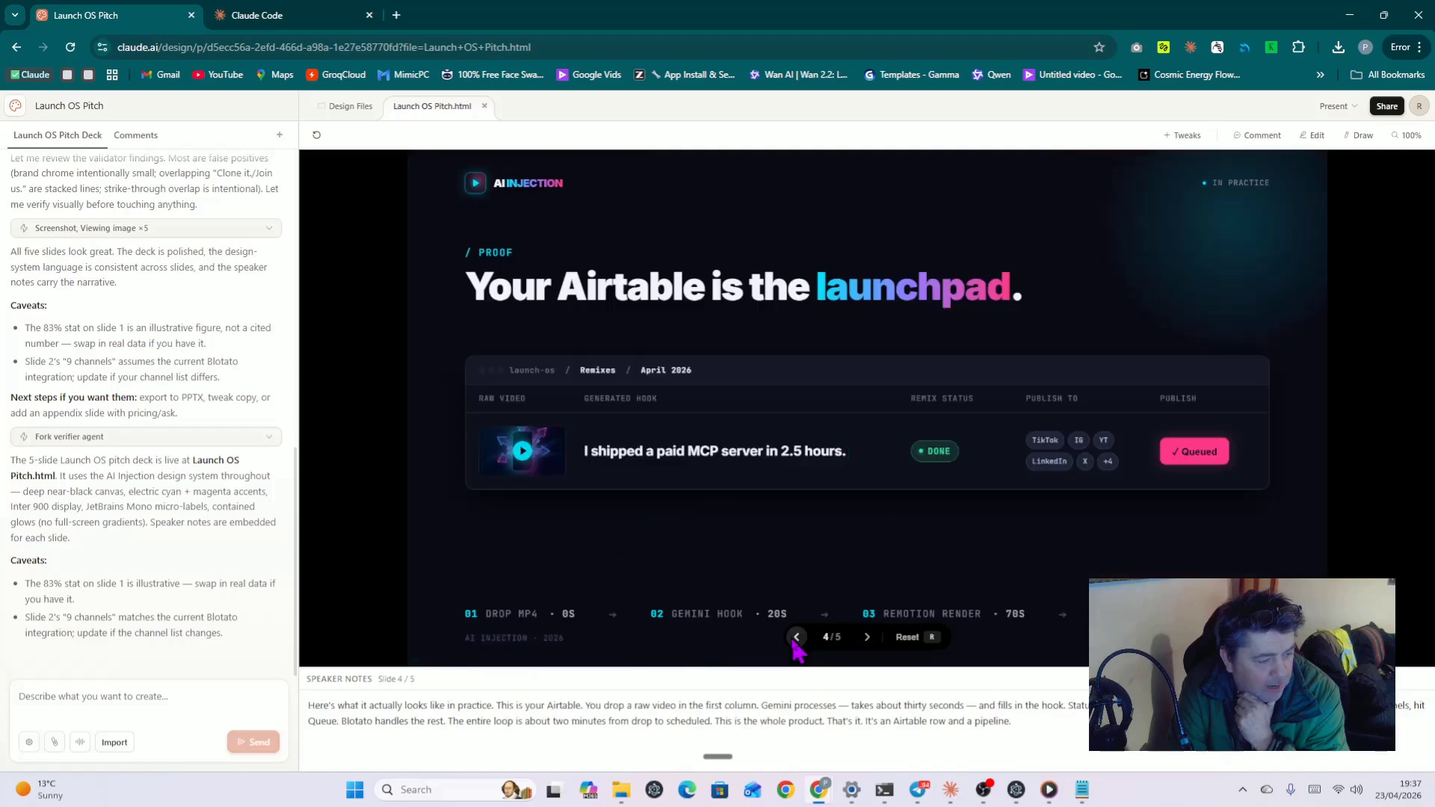
pyautogui.click(796, 637)
pyautogui.click(796, 638)
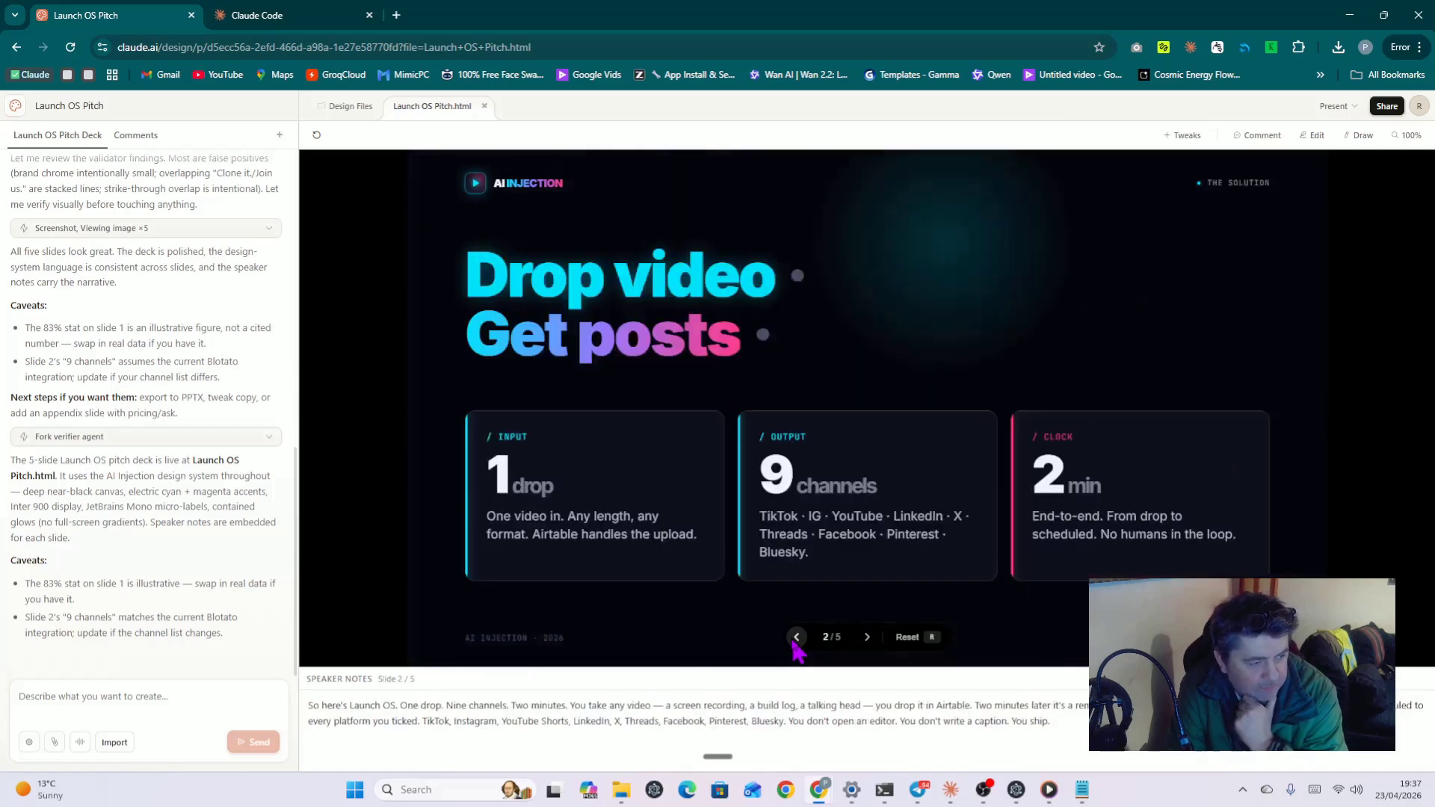
pyautogui.click(796, 638)
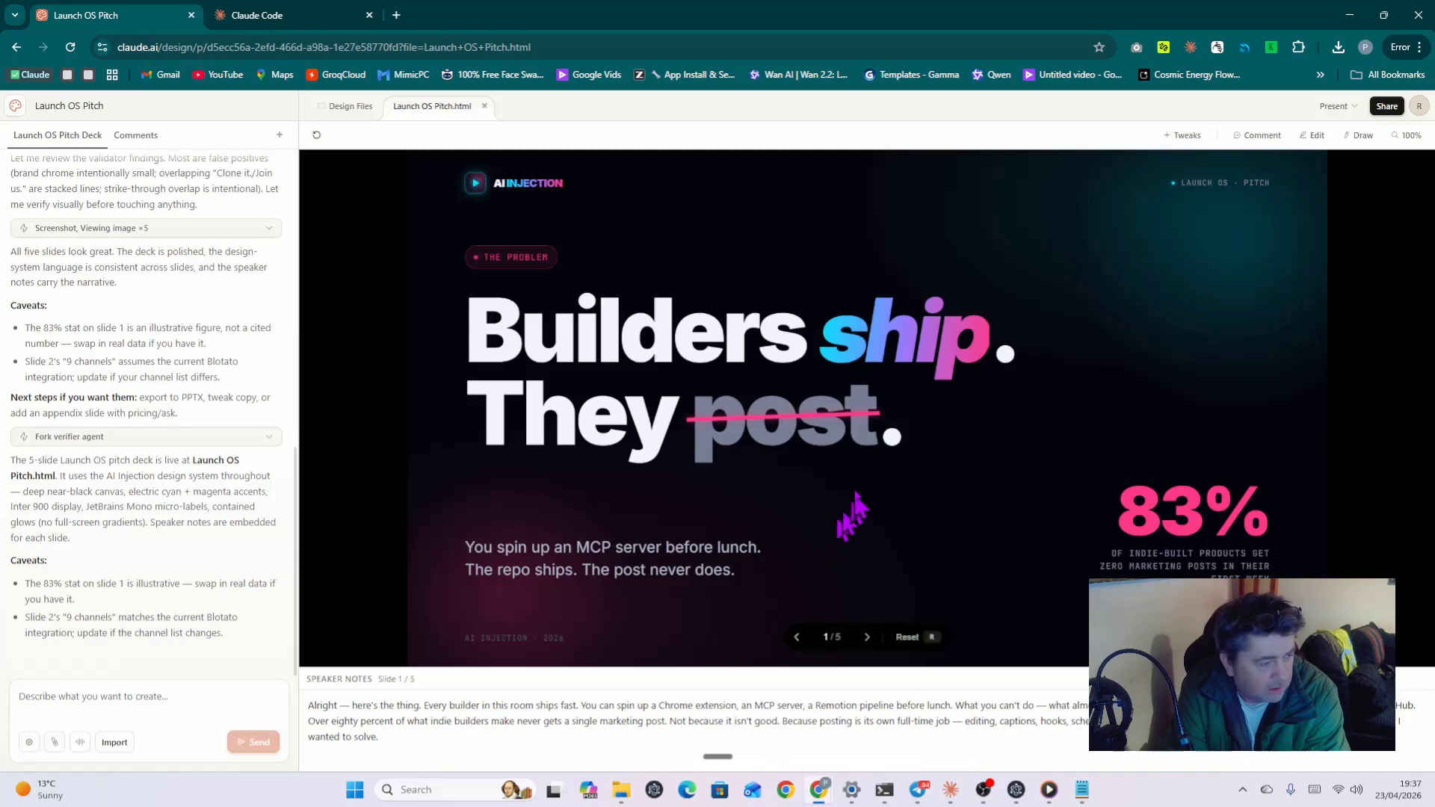
pyautogui.click(867, 637)
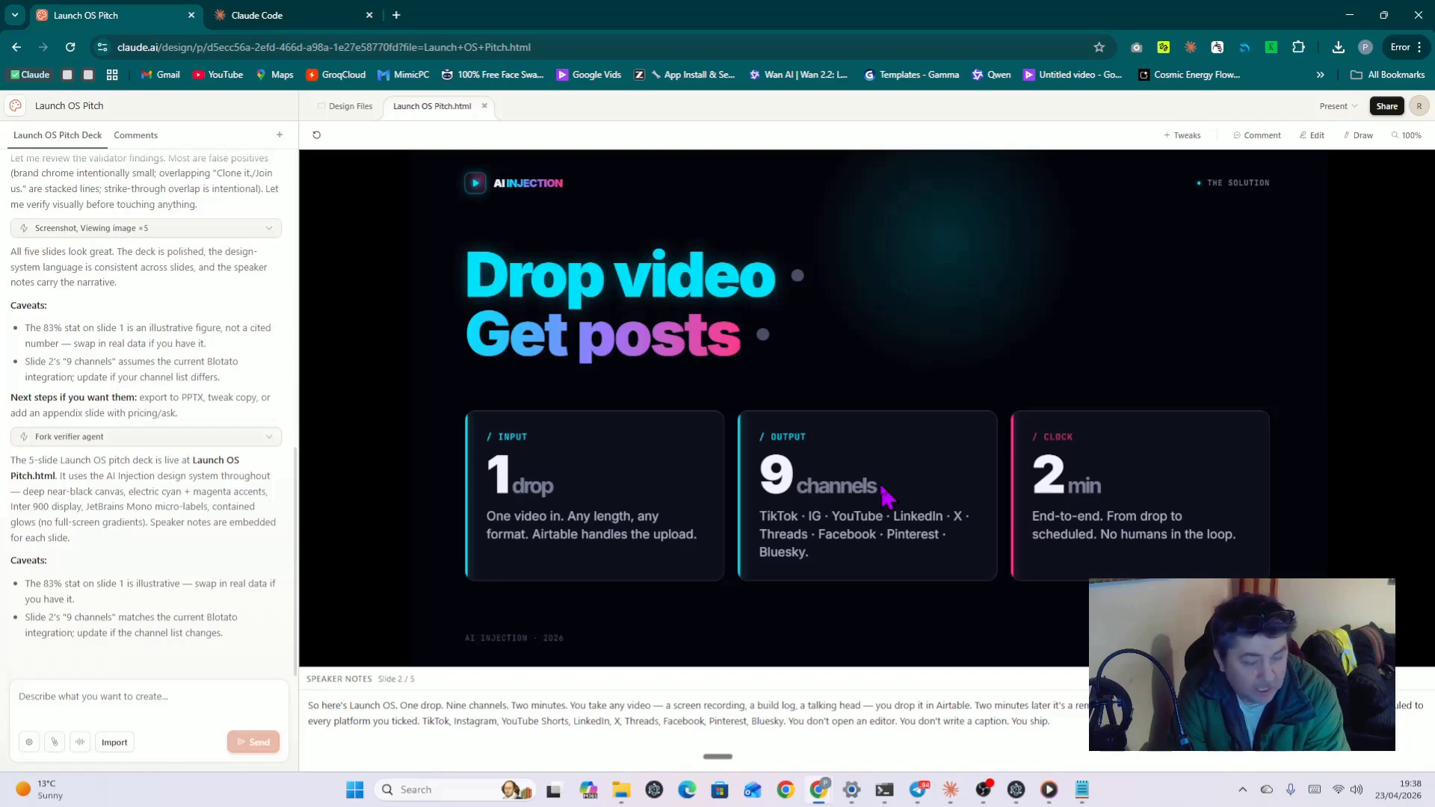
pyautogui.moveTo(849, 637)
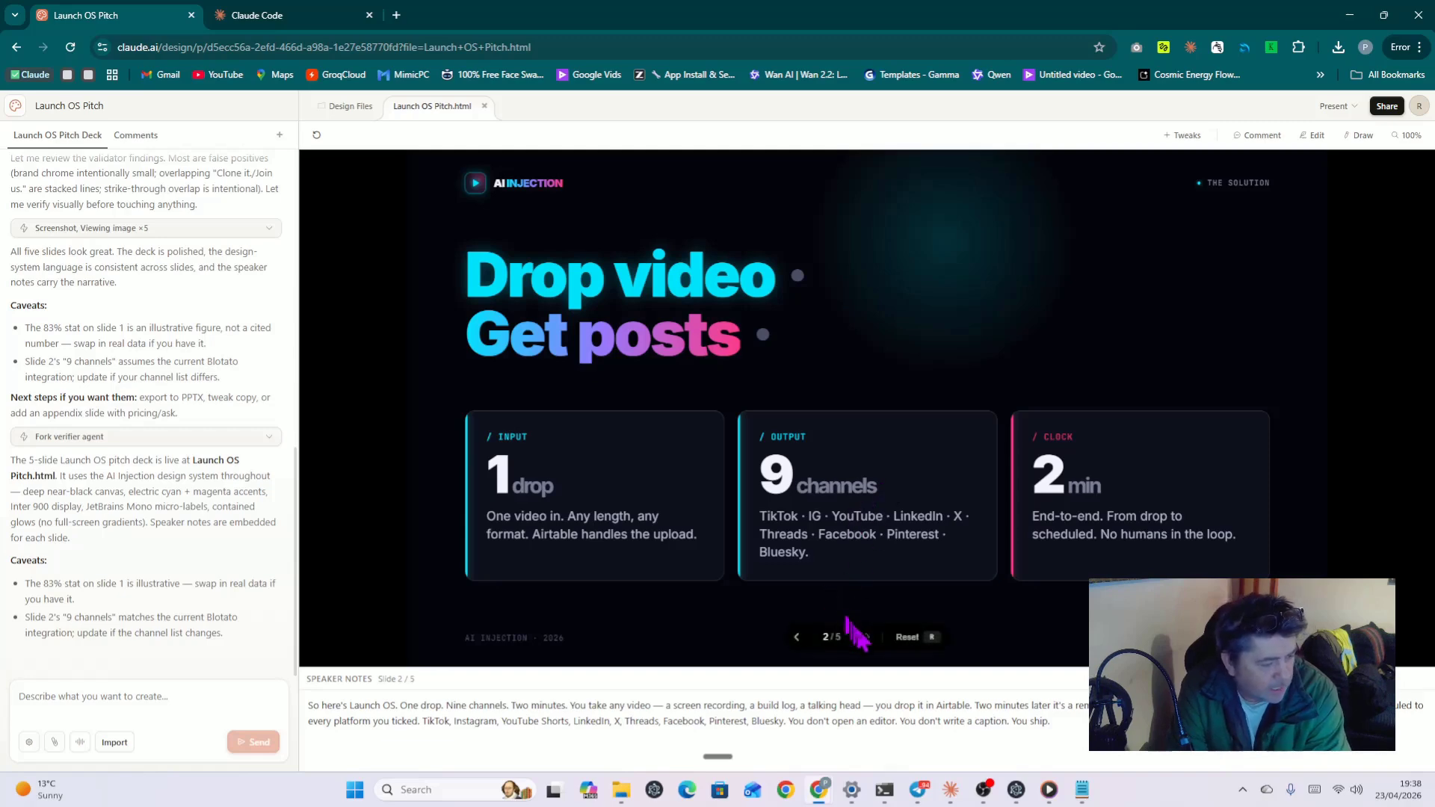